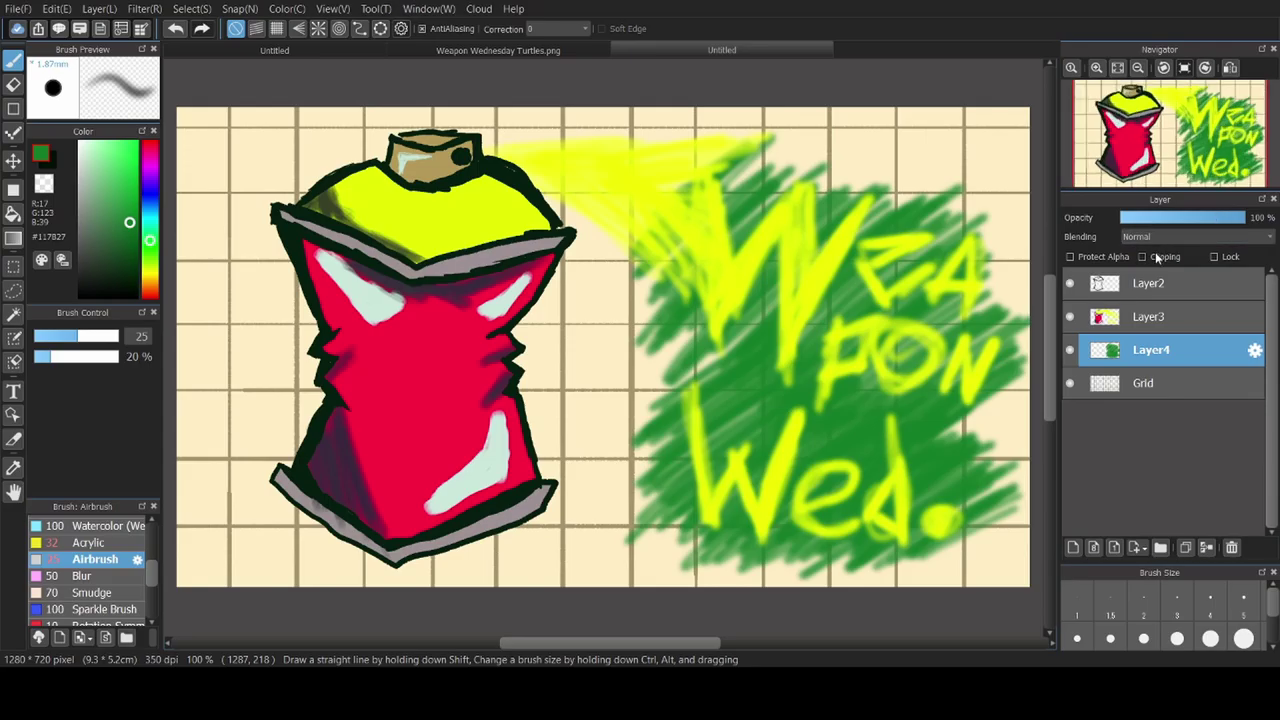
Erase the excess outline beside the can's nozzle on Layer2, and merge Layer2 and Layer3 down into Layer4
click(1153, 280)
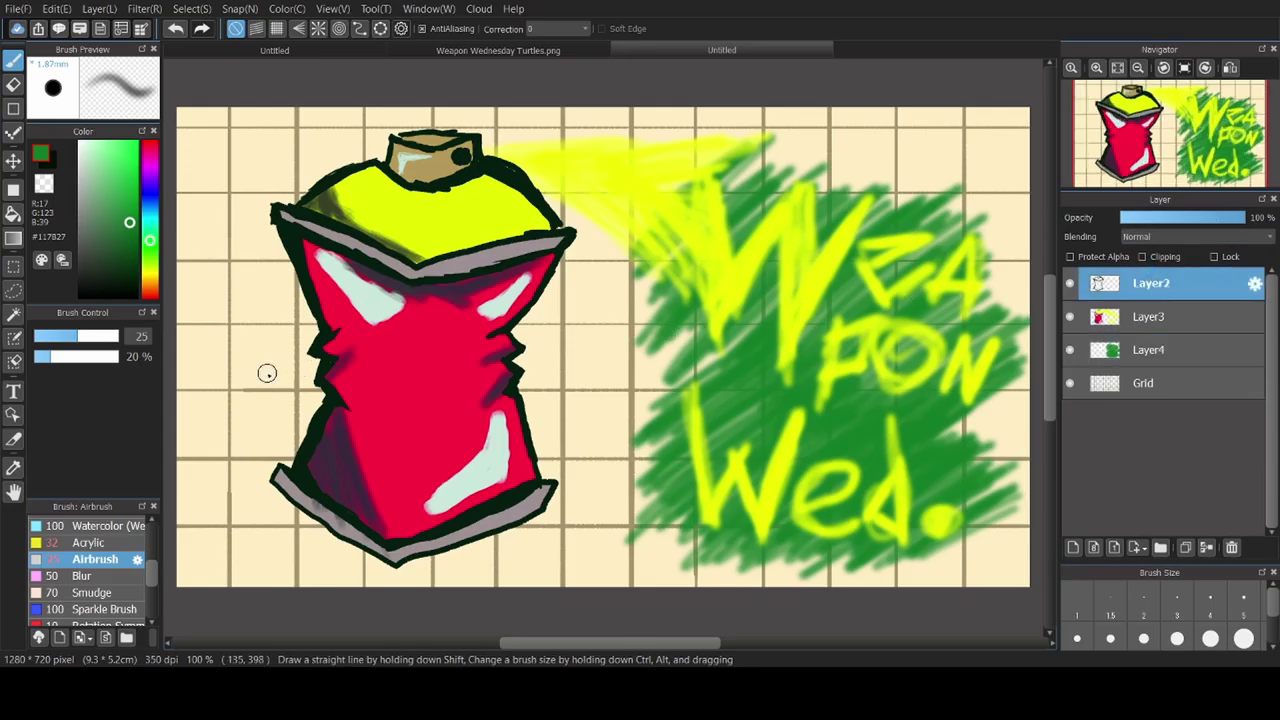
click(14, 86)
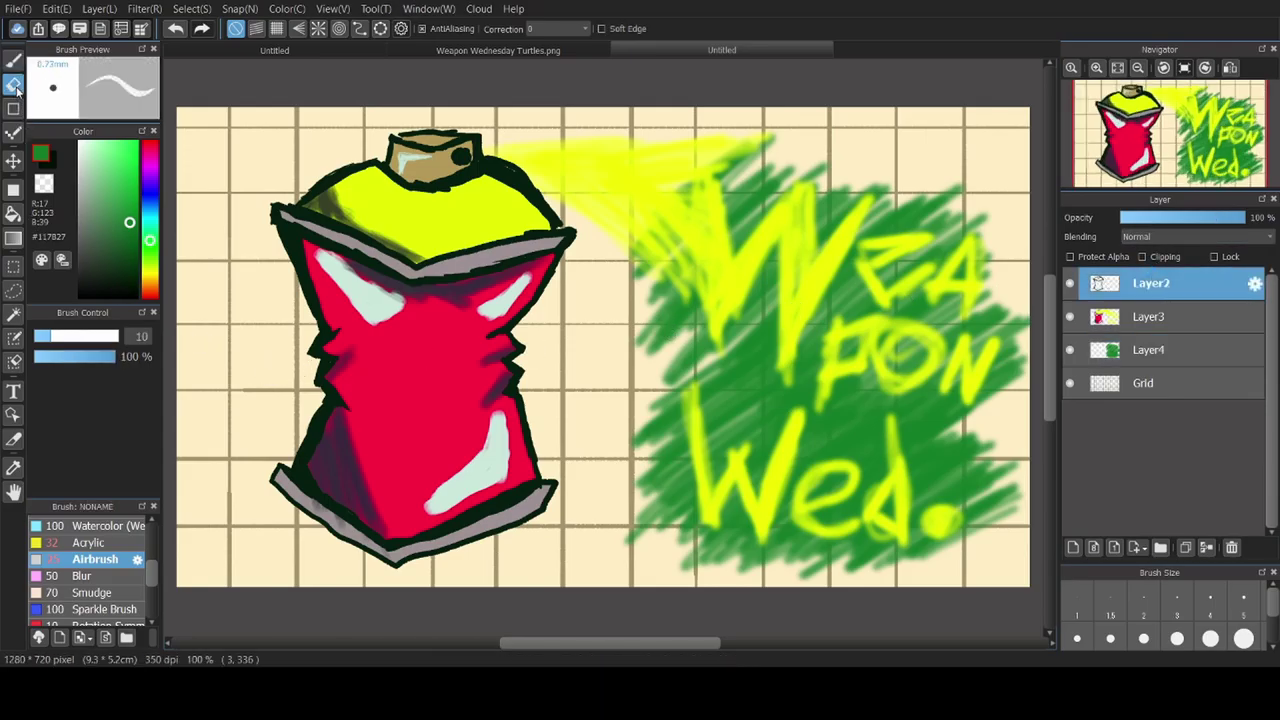
drag(518, 143, 510, 168)
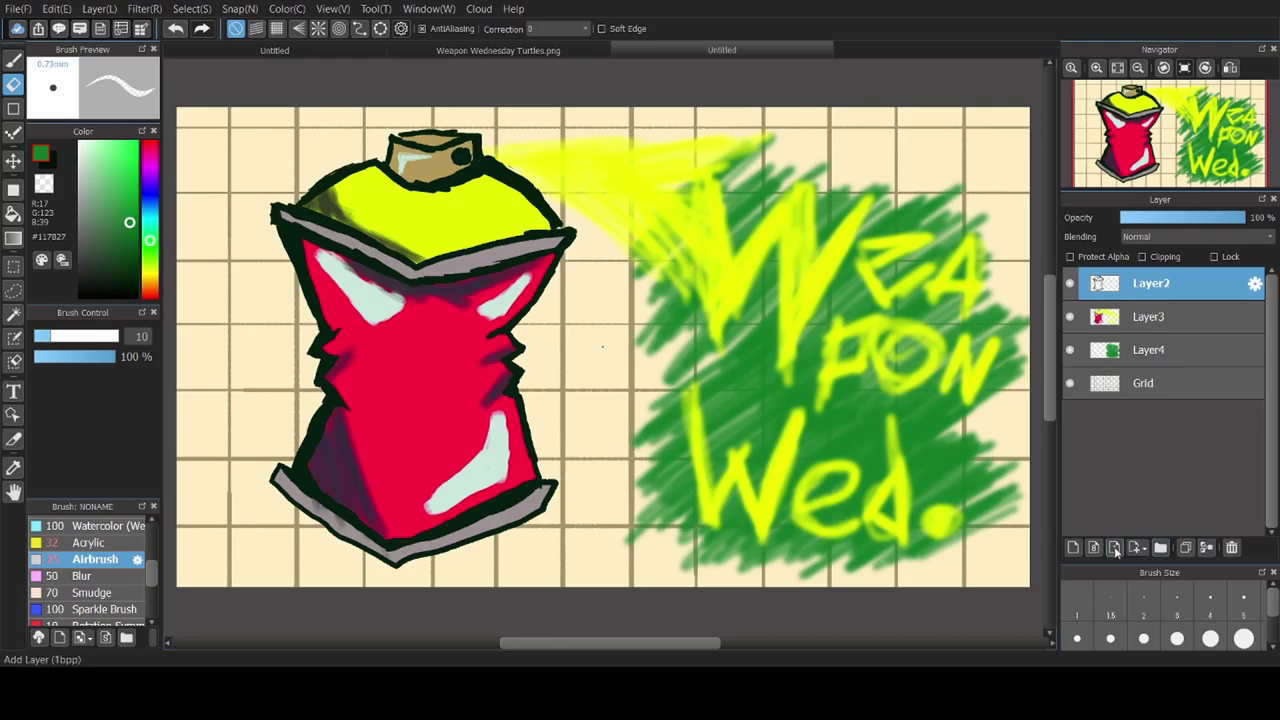
key(ctrl+e)
key(ctrl+e)
key(ctrl+t)
drag(229, 133, 292, 208)
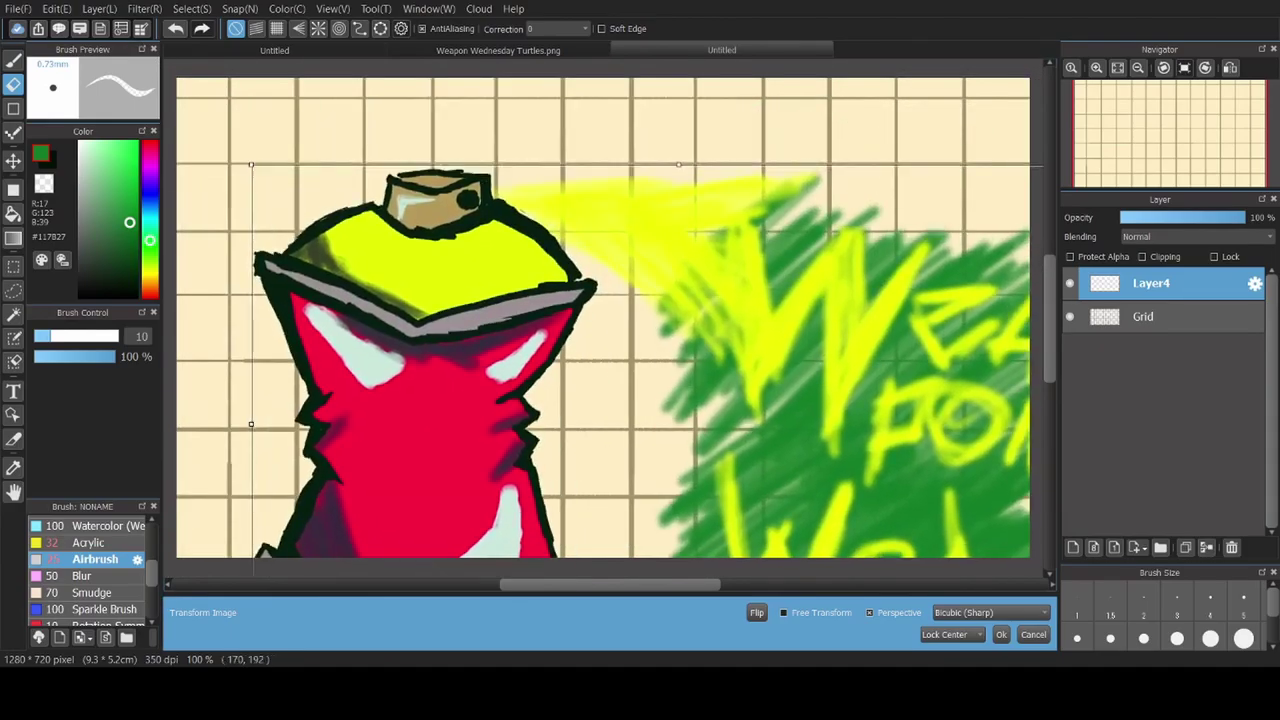
key(Return)
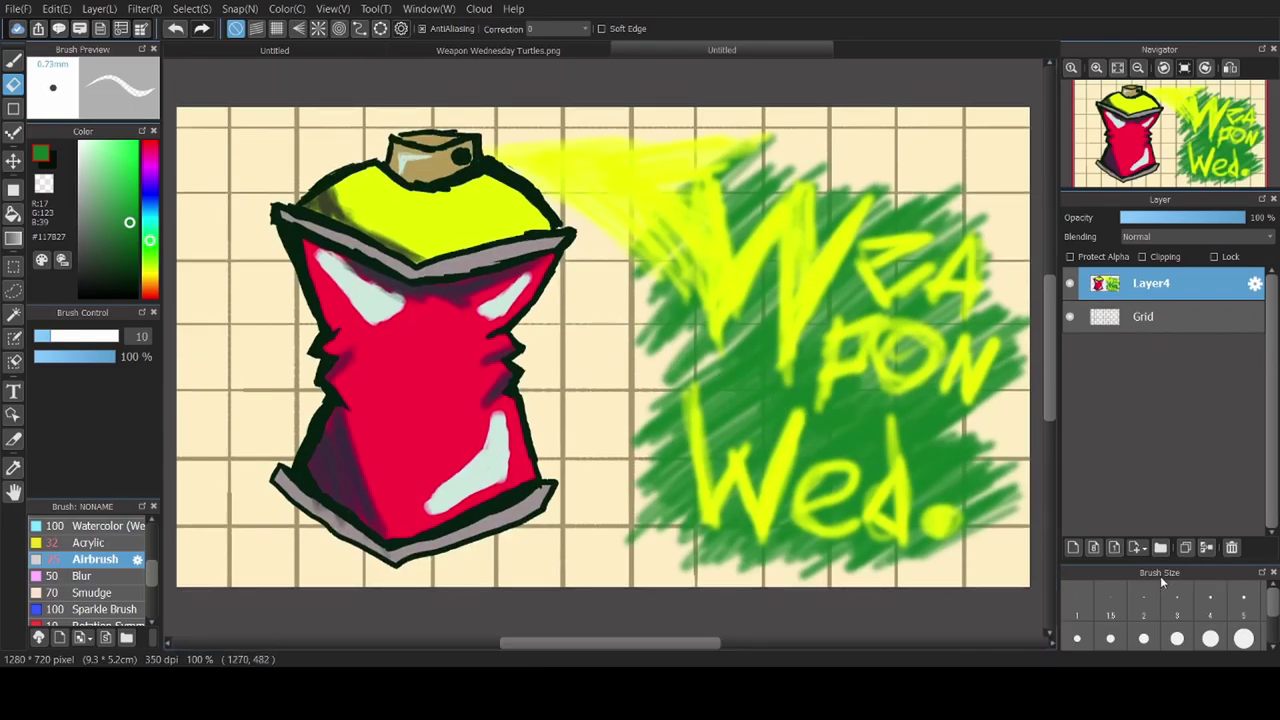
Lower the merged artwork layer's opacity to a faint guide and add a layer named Sketch above it
click(1200, 220)
drag(1200, 222, 1152, 221)
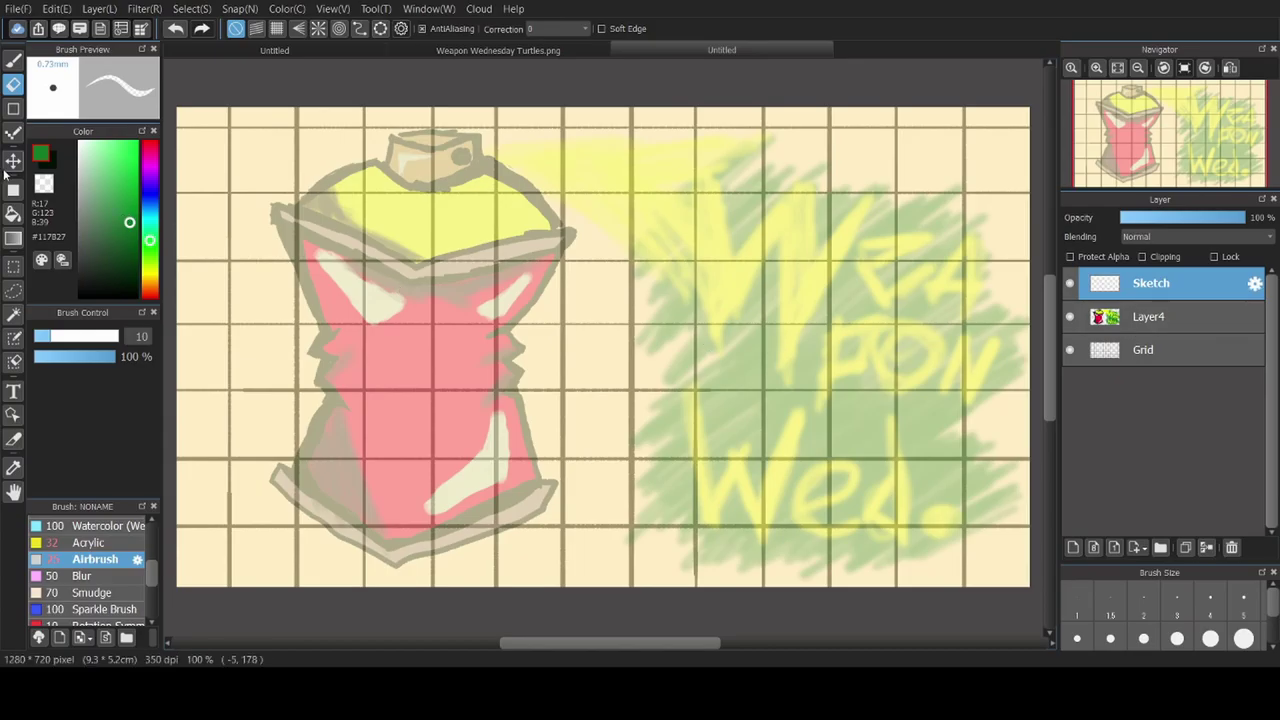
Switch from the eraser to the brush and set the drawing color to dark green #006414
click(11, 59)
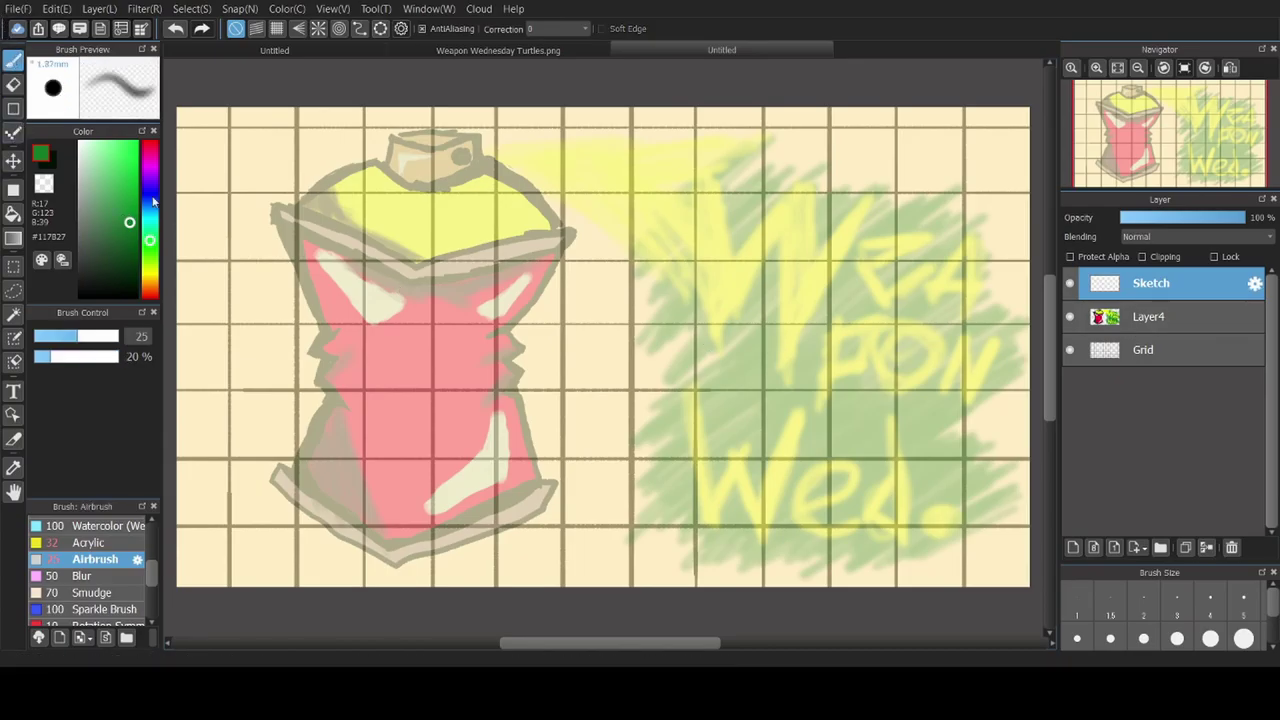
click(136, 240)
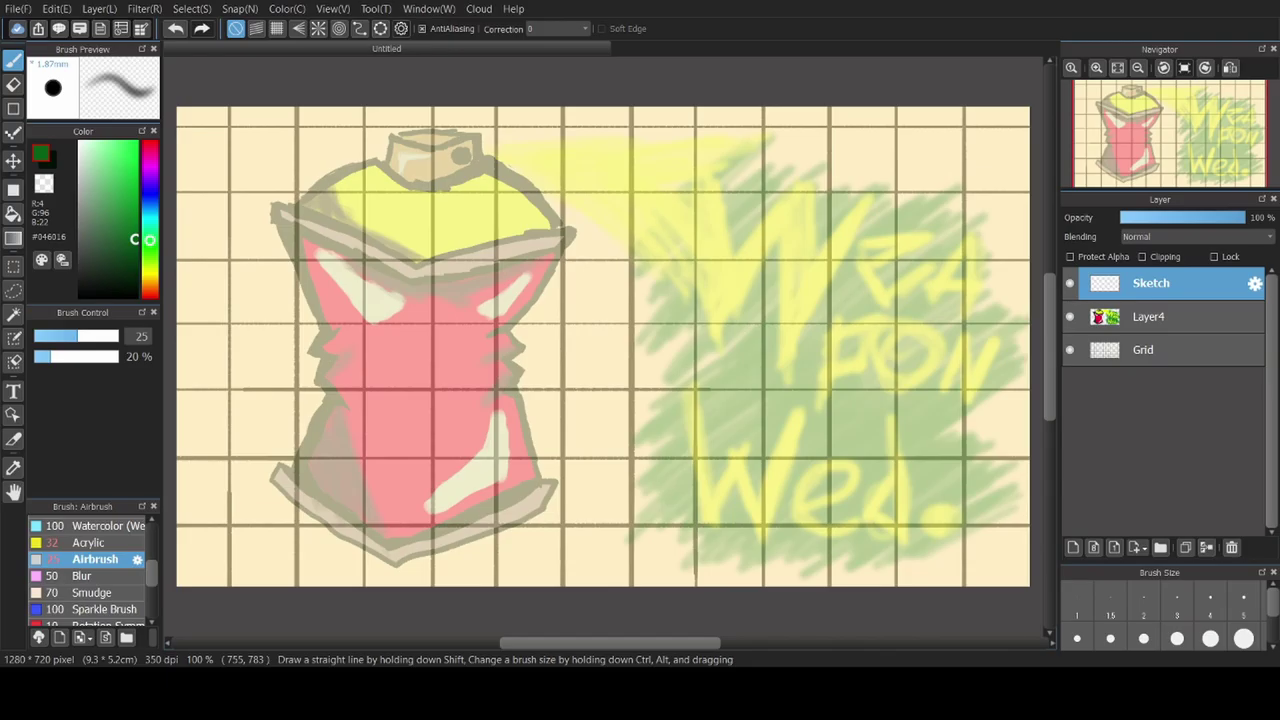
click(137, 267)
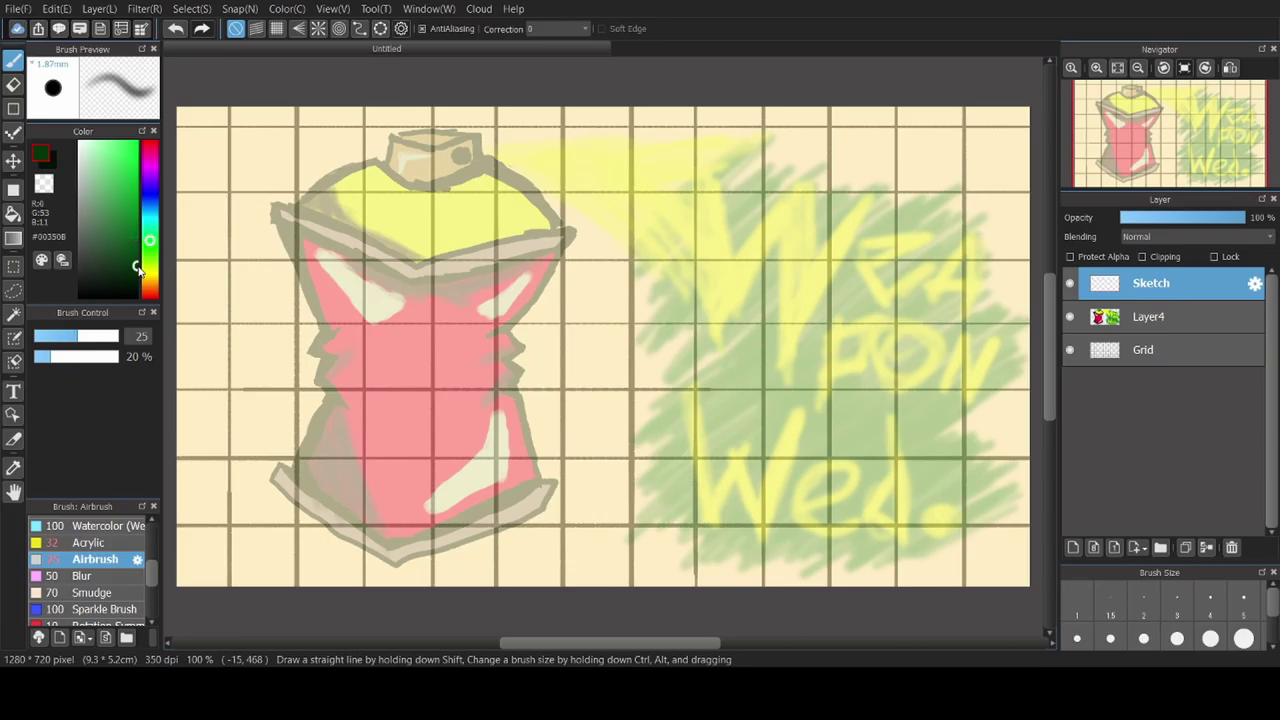
drag(139, 268, 138, 237)
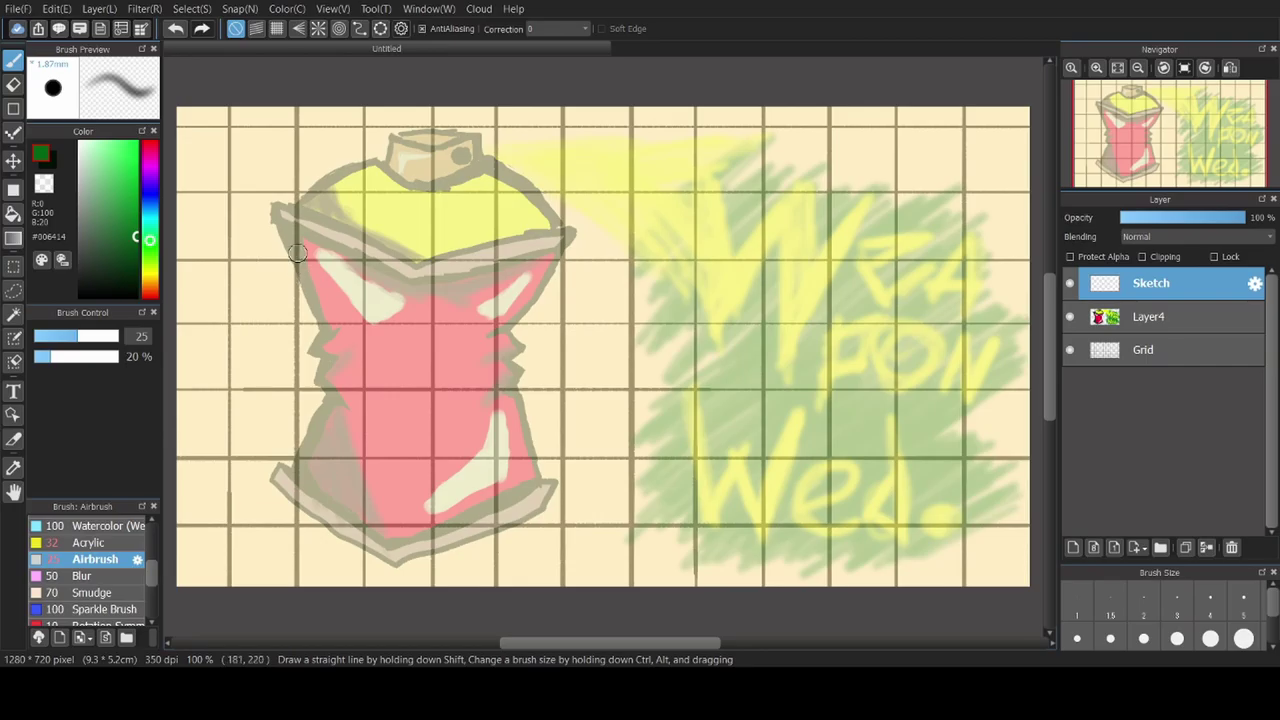
Raise the Grid layer's opacity to 100% and make the Sketch layer active again
click(1219, 360)
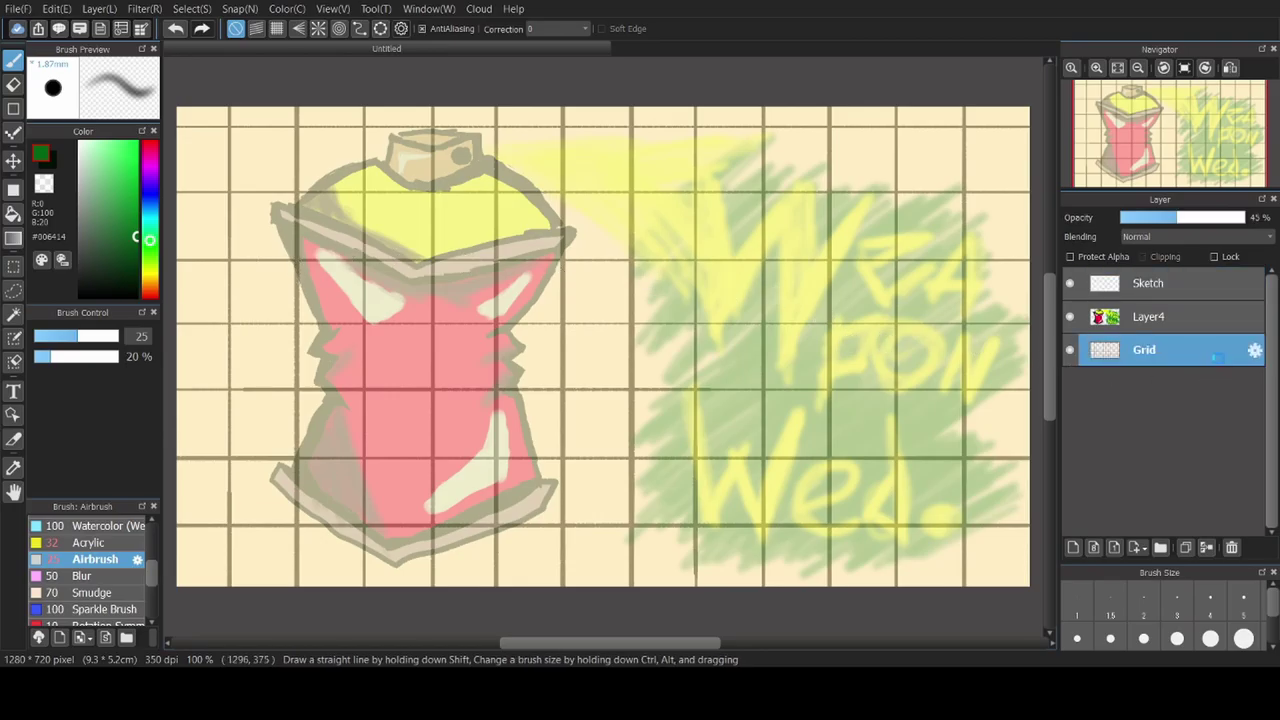
click(1214, 217)
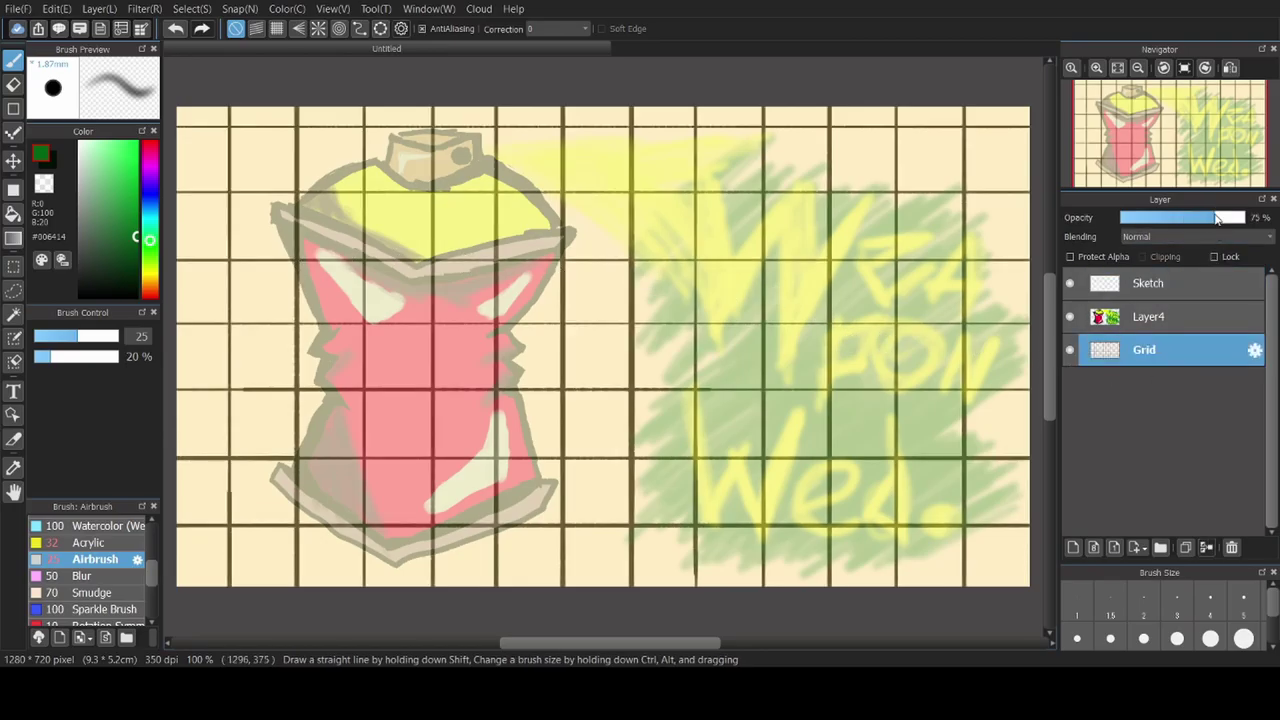
click(1167, 280)
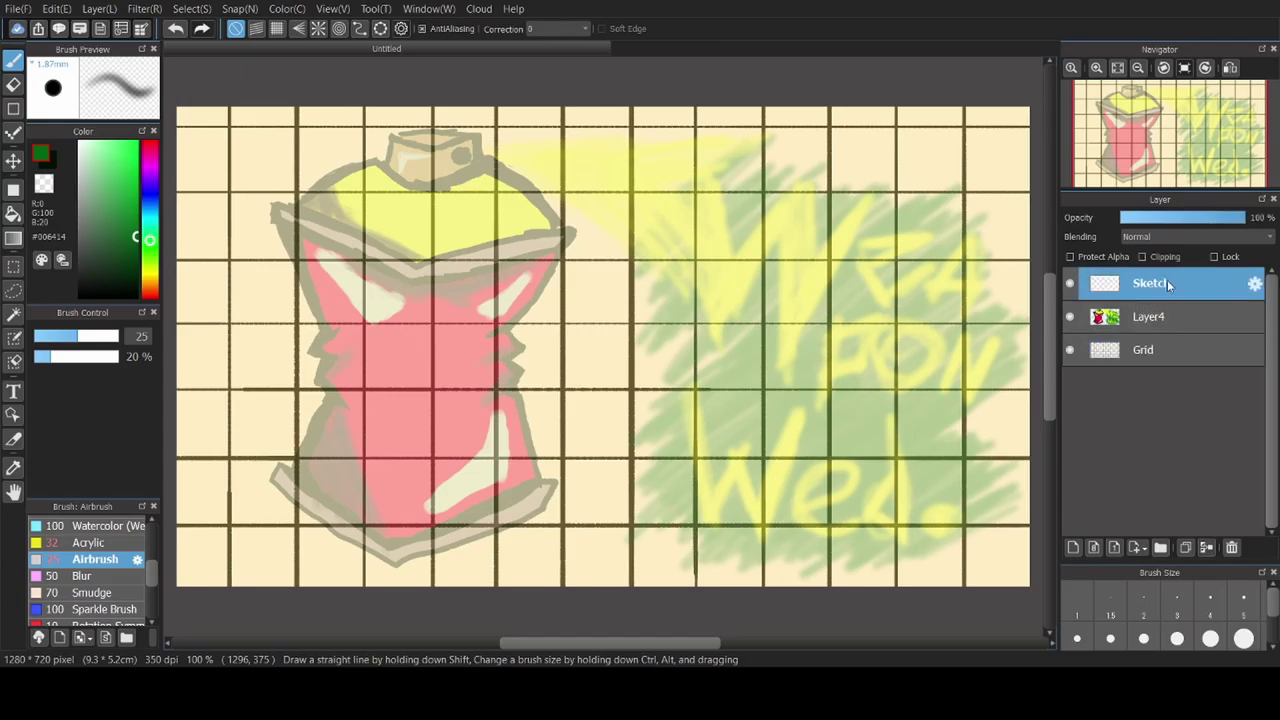
click(1178, 361)
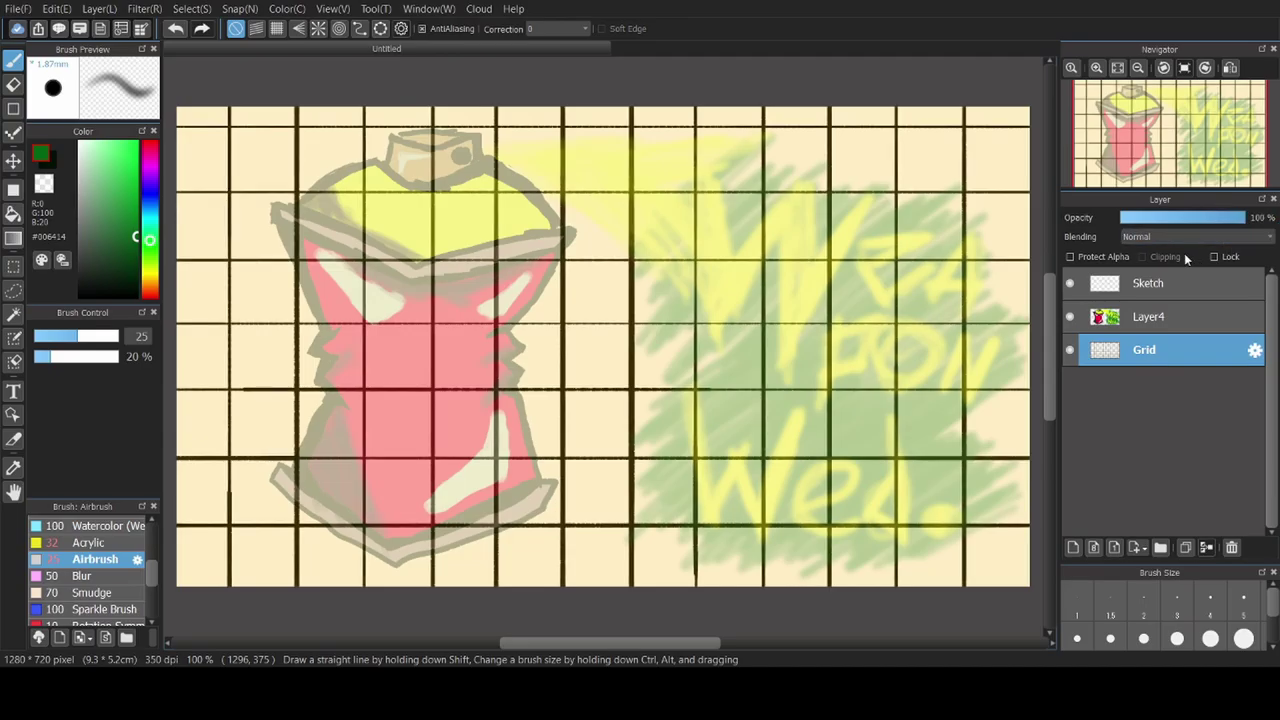
click(1152, 285)
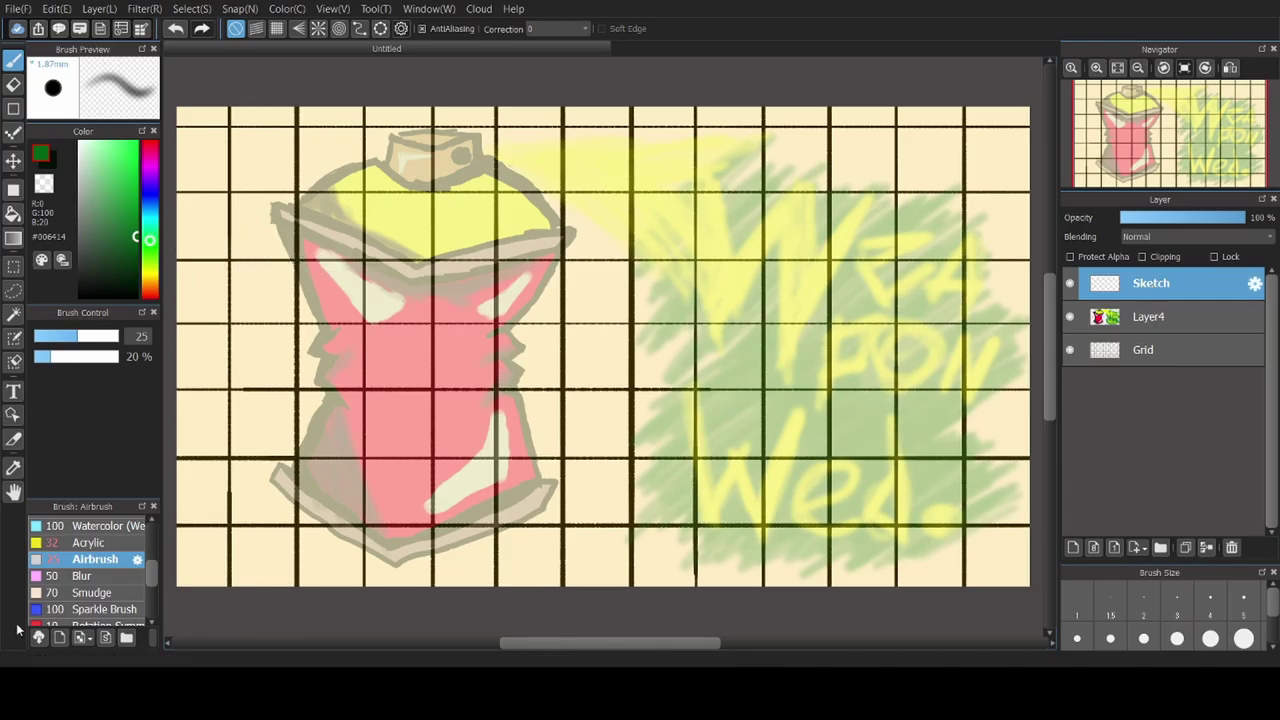
Choose the Pencil brush, test it with a stroke that is undone, and set the brush size to 5.5
scroll(151, 572, up, 1)
drag(151, 575, 158, 482)
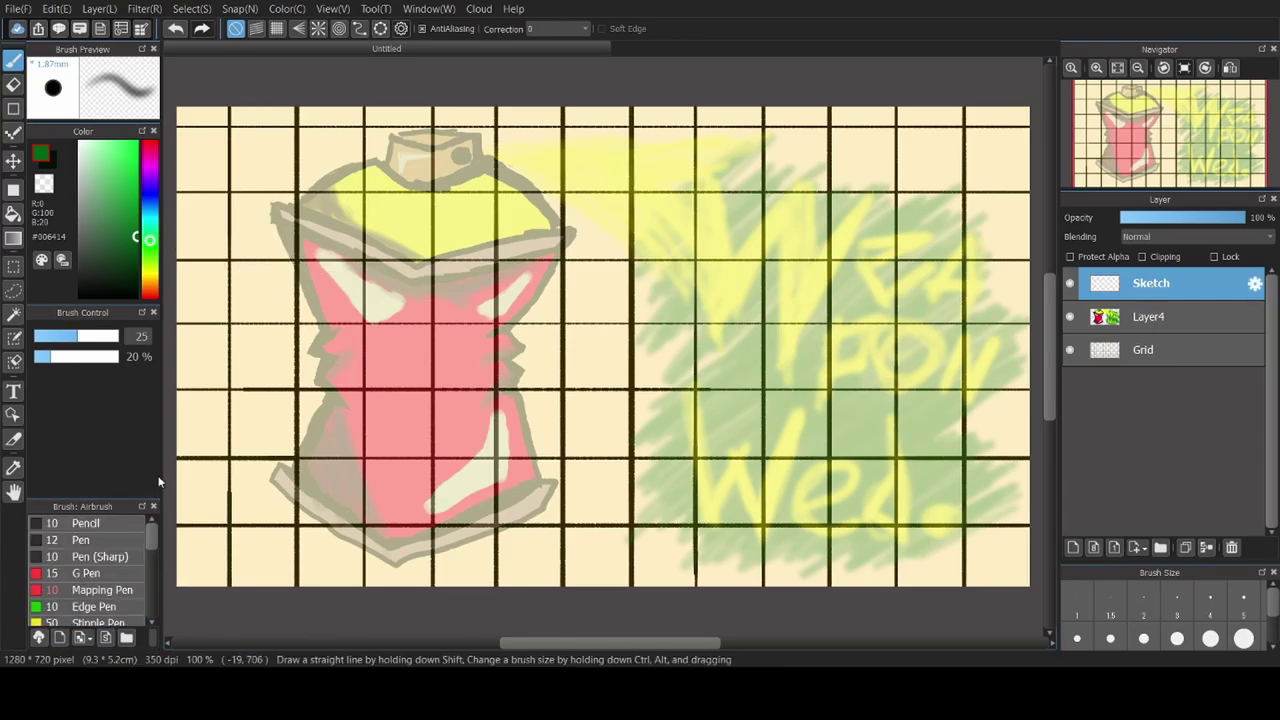
click(98, 524)
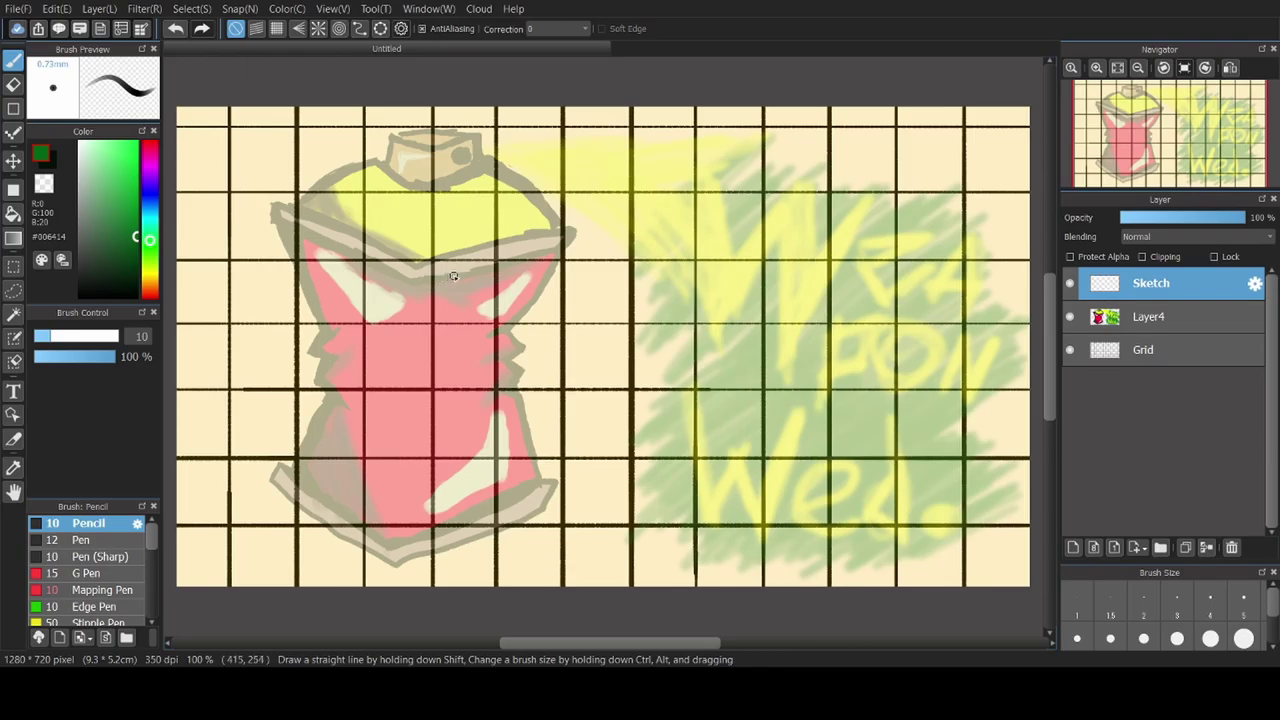
mouse_move(446, 274)
mouse_down()
mouse_move(408, 308)
mouse_move(455, 272)
mouse_move(430, 358)
mouse_move(495, 300)
mouse_move(400, 340)
mouse_move(462, 332)
mouse_up()
key(ctrl+z)
drag(50, 338, 43, 342)
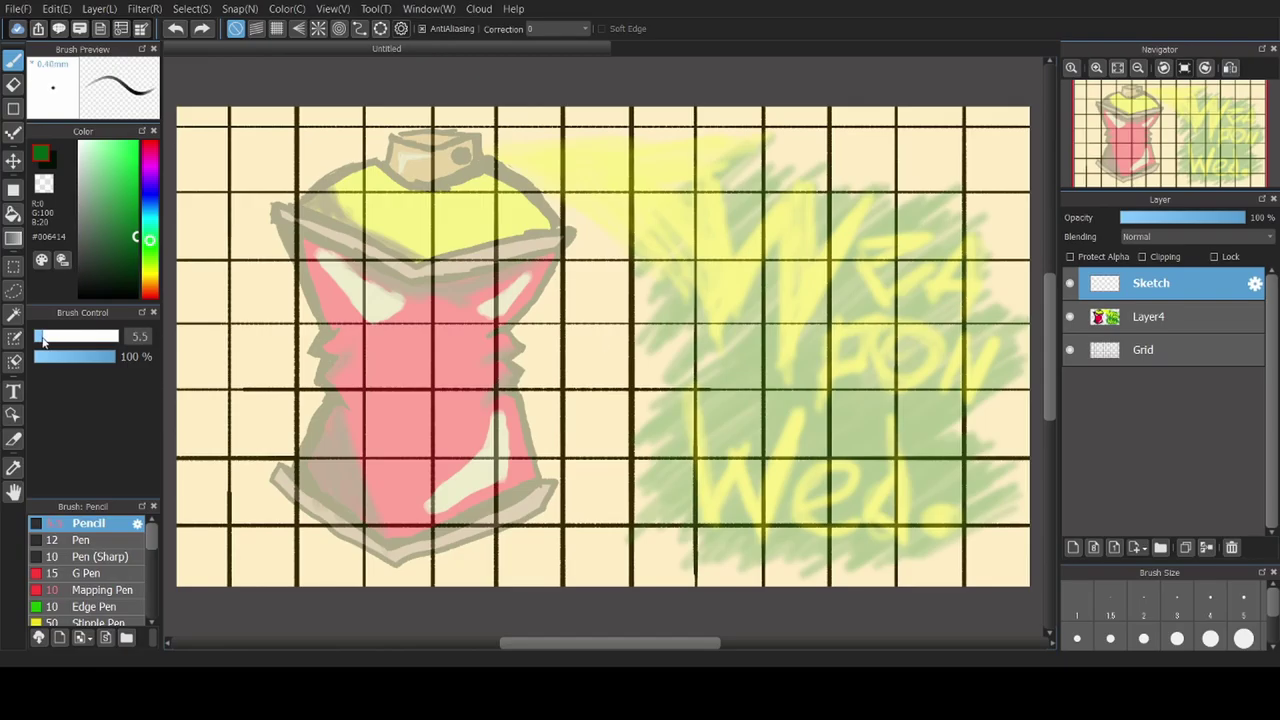
Sketch a small tilted cylinder with a round front end over the can's upper body, undoing the last stray stroke
mouse_move(437, 320)
mouse_down()
mouse_move(467, 298)
mouse_move(431, 322)
mouse_move(453, 286)
mouse_move(471, 316)
mouse_move(422, 324)
mouse_move(424, 294)
mouse_move(447, 284)
mouse_move(473, 317)
mouse_move(450, 351)
mouse_move(426, 348)
mouse_move(415, 306)
mouse_move(432, 289)
mouse_move(474, 328)
mouse_move(425, 353)
mouse_move(425, 300)
mouse_up()
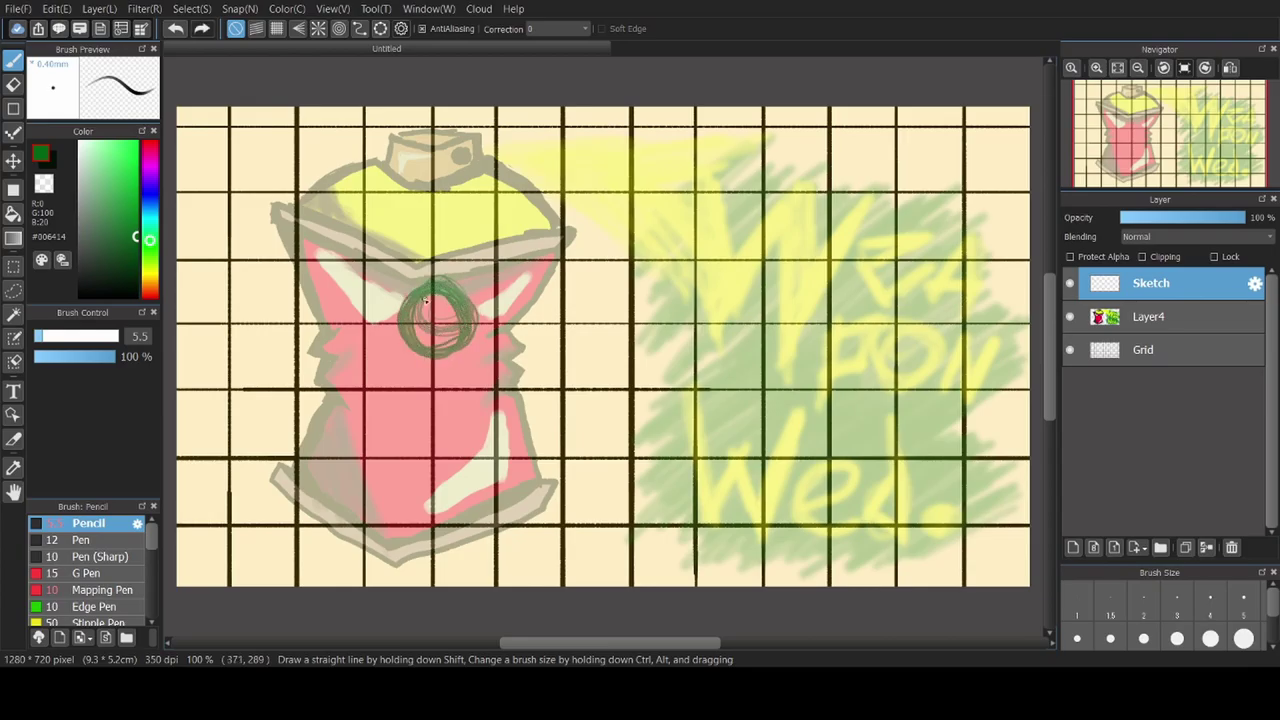
mouse_move(396, 252)
mouse_down()
mouse_move(408, 263)
mouse_move(360, 246)
mouse_move(372, 242)
mouse_move(390, 250)
mouse_move(334, 272)
mouse_move(330, 322)
mouse_move(377, 330)
mouse_move(434, 368)
mouse_move(421, 364)
mouse_move(470, 352)
mouse_move(478, 334)
mouse_move(448, 343)
mouse_move(419, 384)
mouse_move(439, 345)
mouse_move(441, 357)
mouse_move(432, 372)
mouse_move(415, 325)
mouse_move(437, 290)
mouse_up()
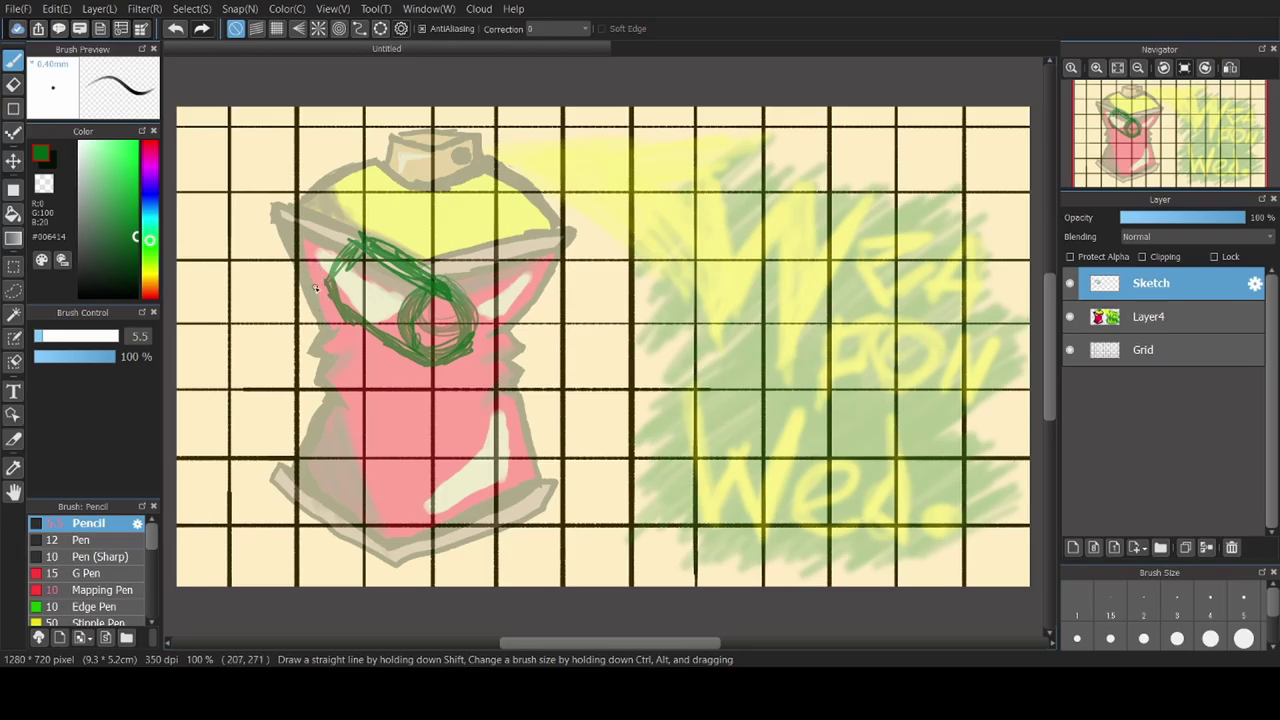
mouse_move(381, 318)
mouse_down()
mouse_move(428, 330)
mouse_move(512, 297)
mouse_move(459, 311)
mouse_move(428, 340)
mouse_up()
key(ctrl+z)
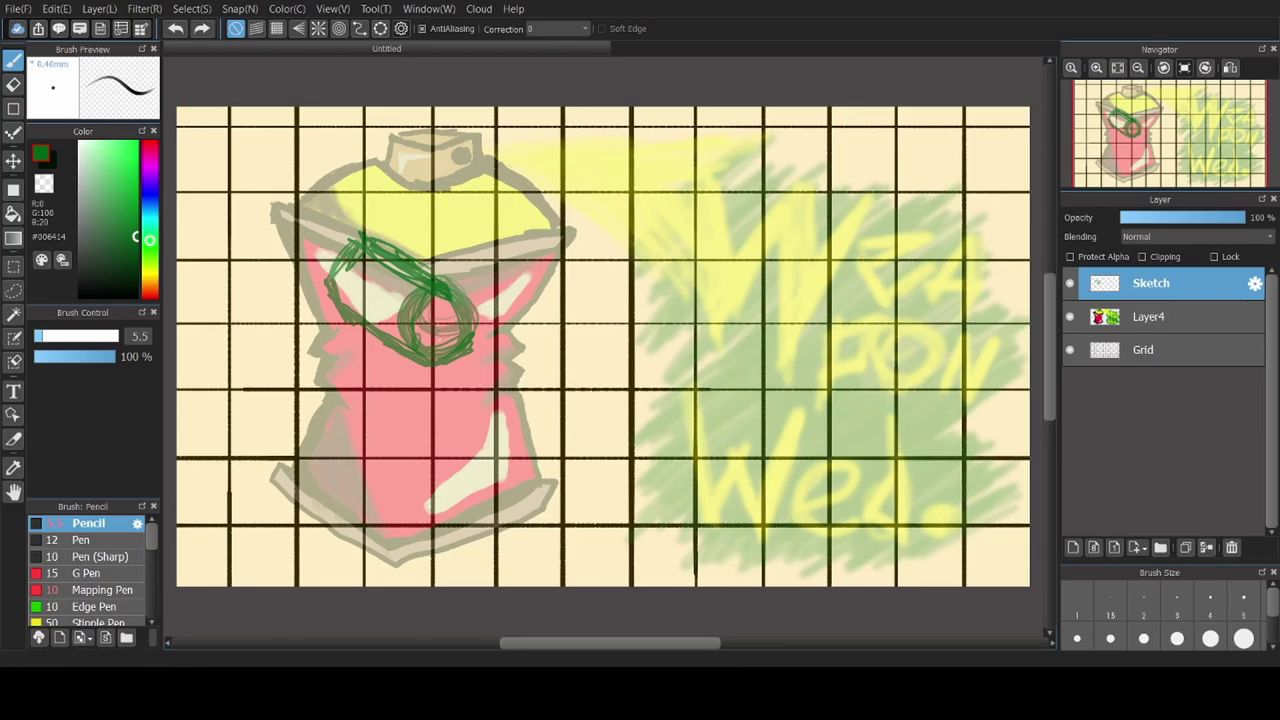
Move the cylinder sketch about 476 px right and 24 px down, onto the graffiti lettering
key(ctrl+t)
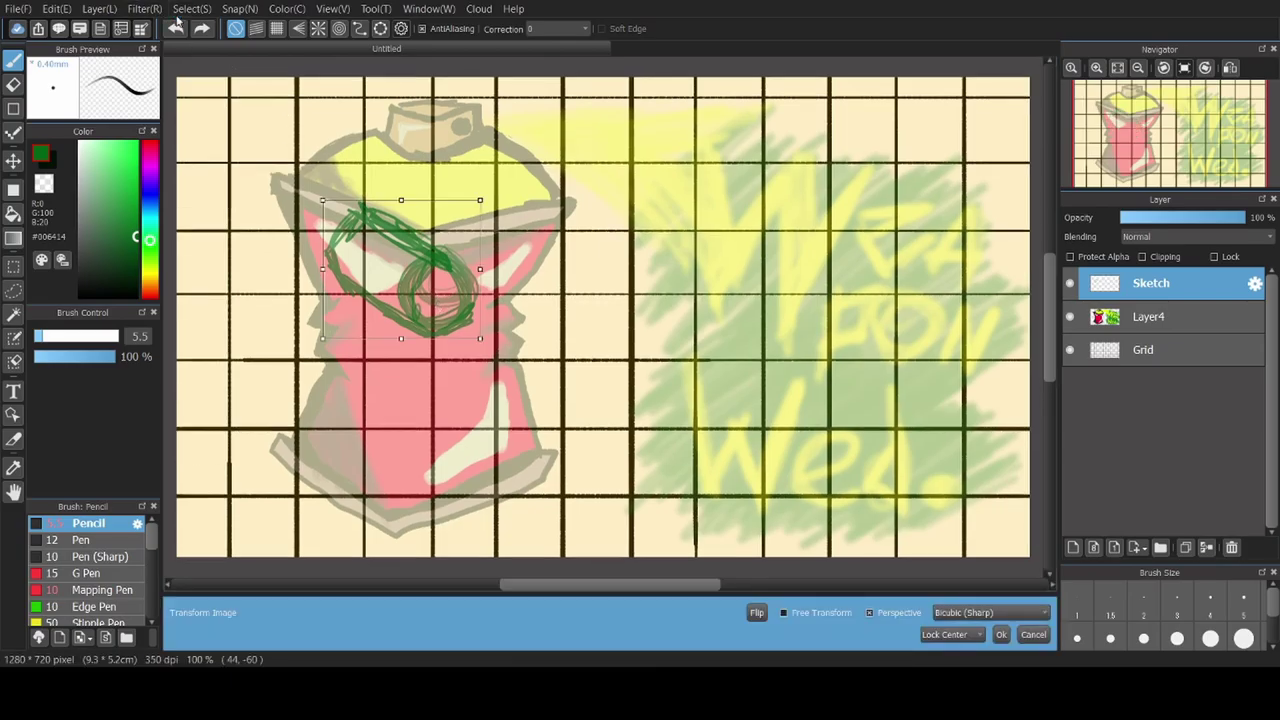
mouse_move(415, 295)
mouse_down()
mouse_move(634, 246)
mouse_move(732, 308)
mouse_up()
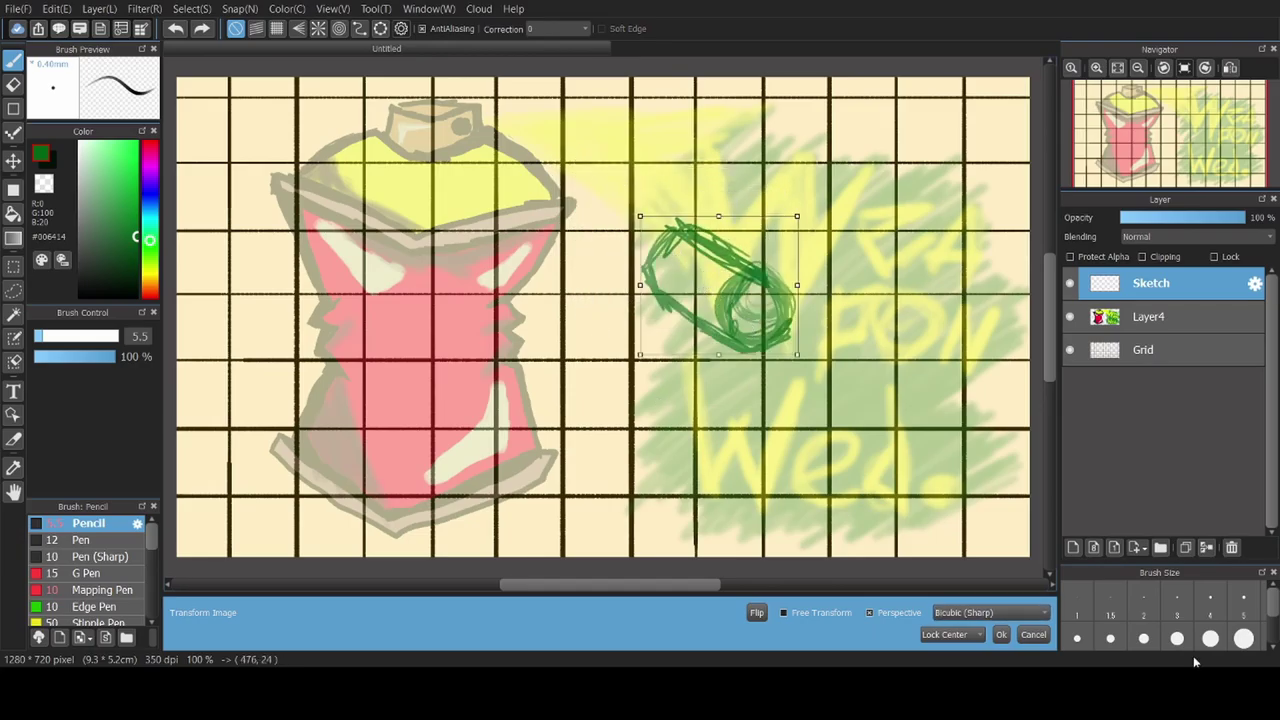
click(1003, 640)
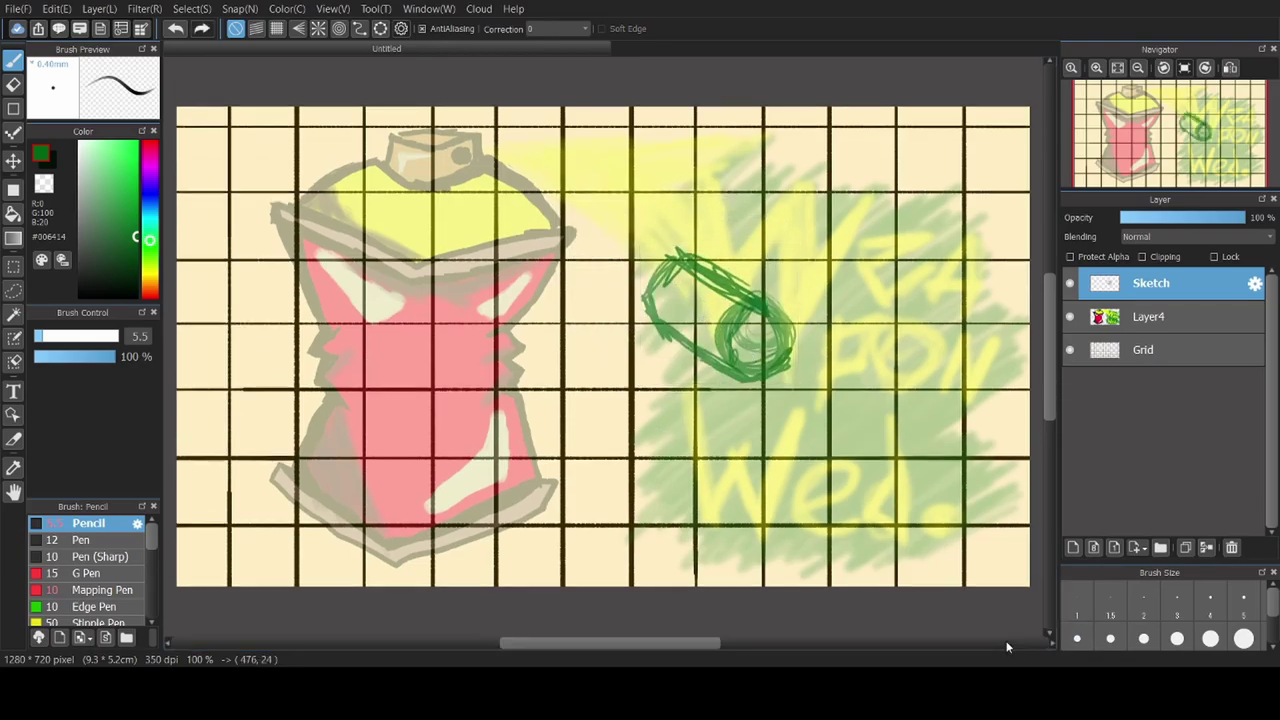
Try loose overlapping ellipses around the can's nozzle, top and upper body, and undo them
mouse_move(311, 306)
mouse_down()
mouse_move(370, 318)
mouse_move(303, 310)
mouse_move(497, 309)
mouse_move(403, 310)
mouse_move(438, 311)
mouse_move(419, 310)
mouse_move(472, 285)
mouse_up()
key(ctrl+z)
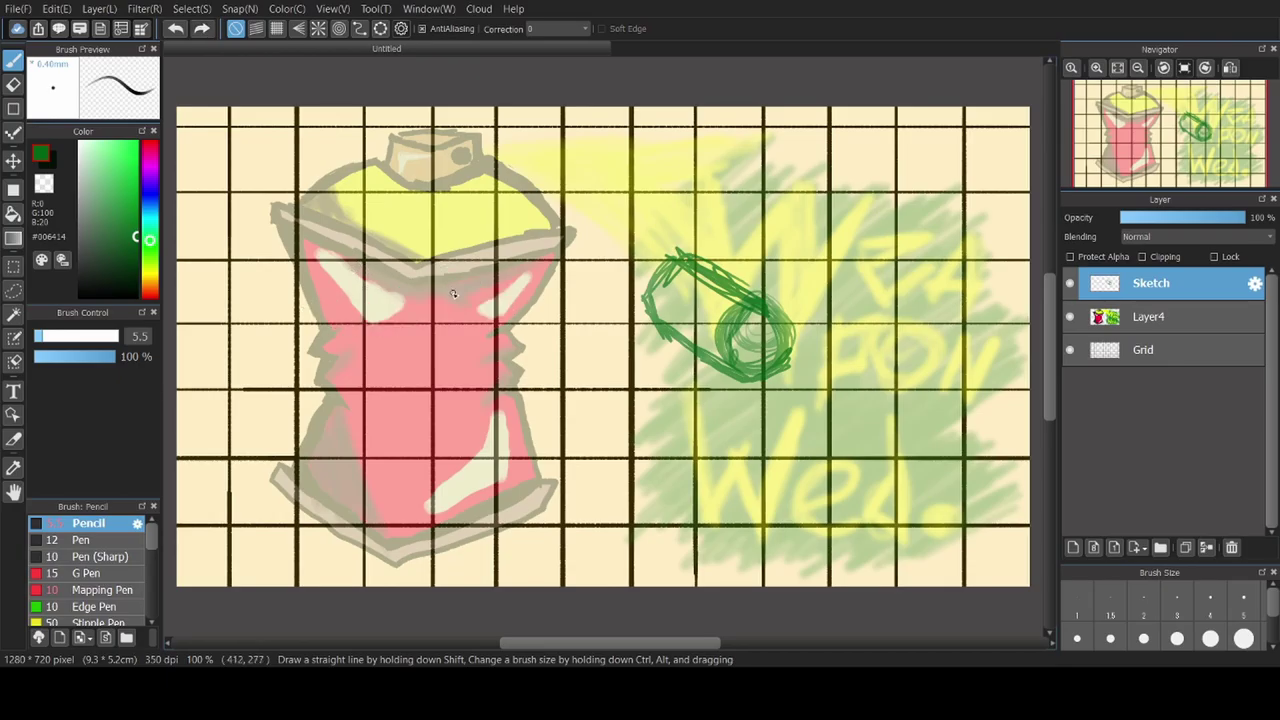
mouse_move(470, 162)
mouse_down()
mouse_move(410, 160)
mouse_move(309, 244)
mouse_move(540, 160)
mouse_move(330, 260)
mouse_move(500, 200)
mouse_move(438, 160)
mouse_move(455, 134)
mouse_move(430, 169)
mouse_move(461, 186)
mouse_move(413, 185)
mouse_move(400, 157)
mouse_move(410, 190)
mouse_up()
mouse_move(441, 148)
mouse_down()
mouse_move(436, 198)
mouse_move(440, 145)
mouse_up()
mouse_move(370, 440)
mouse_down()
mouse_move(430, 295)
mouse_move(420, 385)
mouse_move(560, 250)
mouse_move(360, 240)
mouse_move(458, 243)
mouse_up()
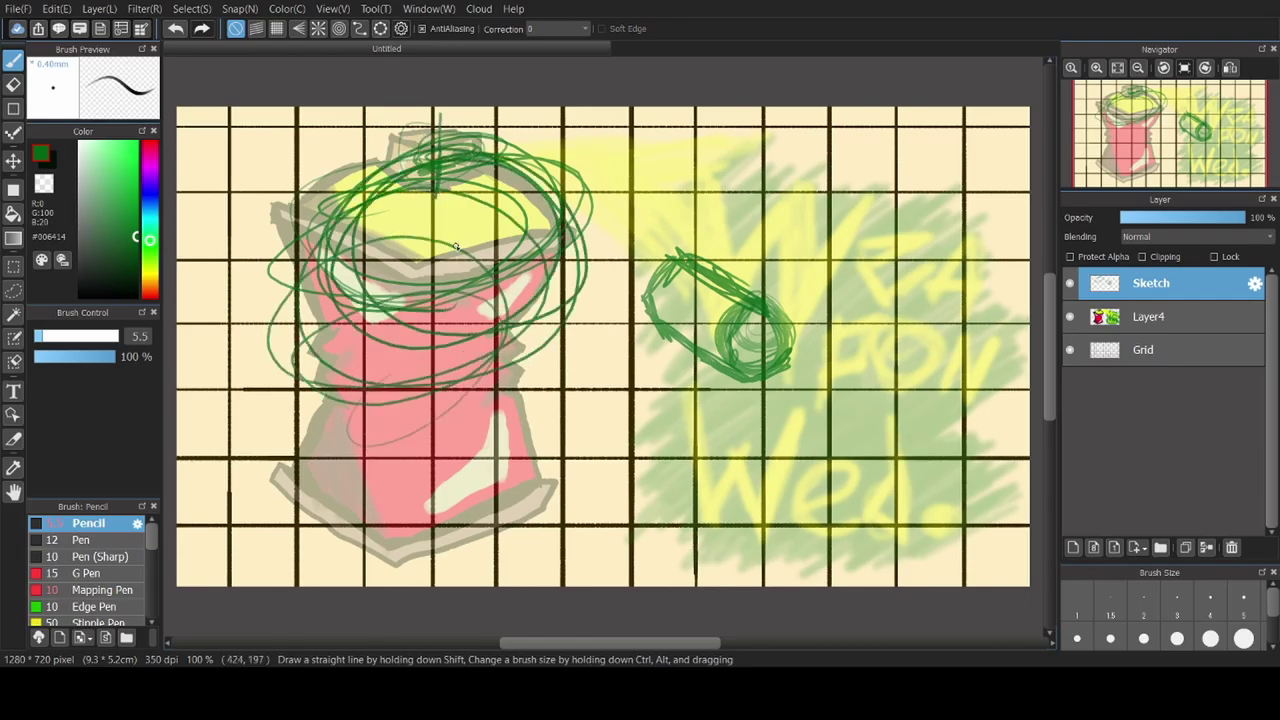
key(ctrl+z)
key(ctrl+z)
key(ctrl+z)
key(ctrl+z)
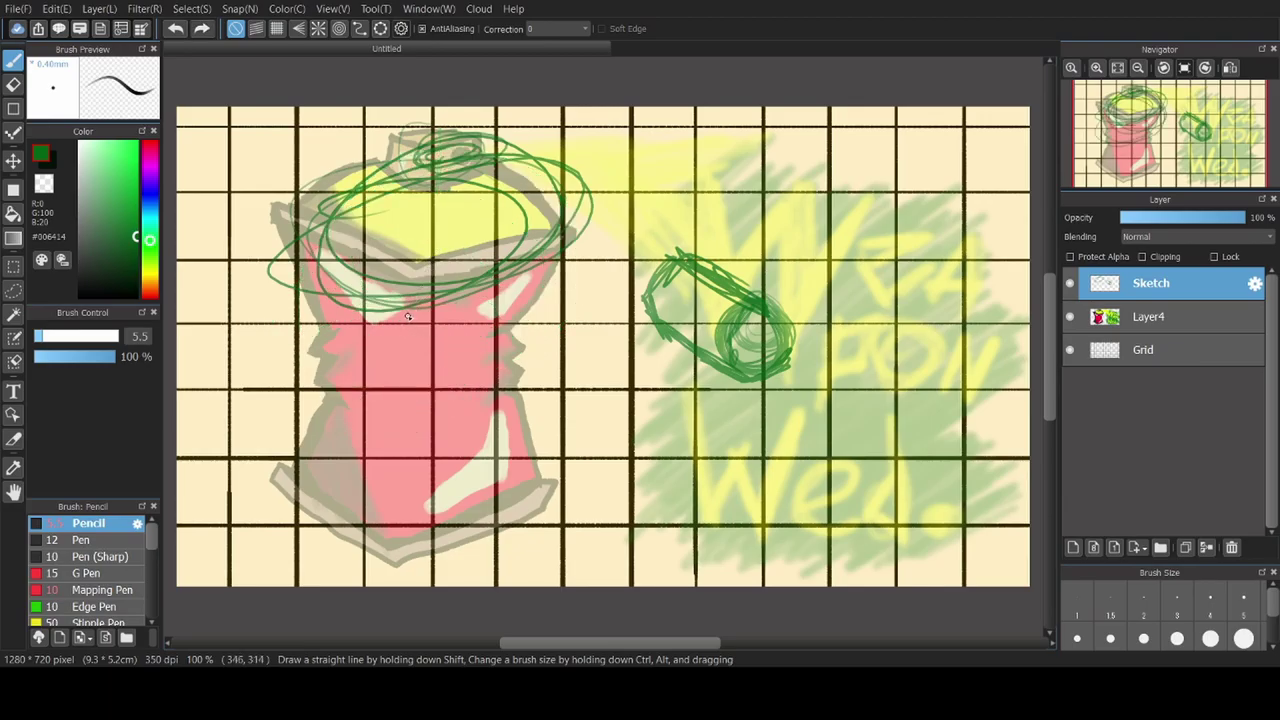
key(ctrl+z)
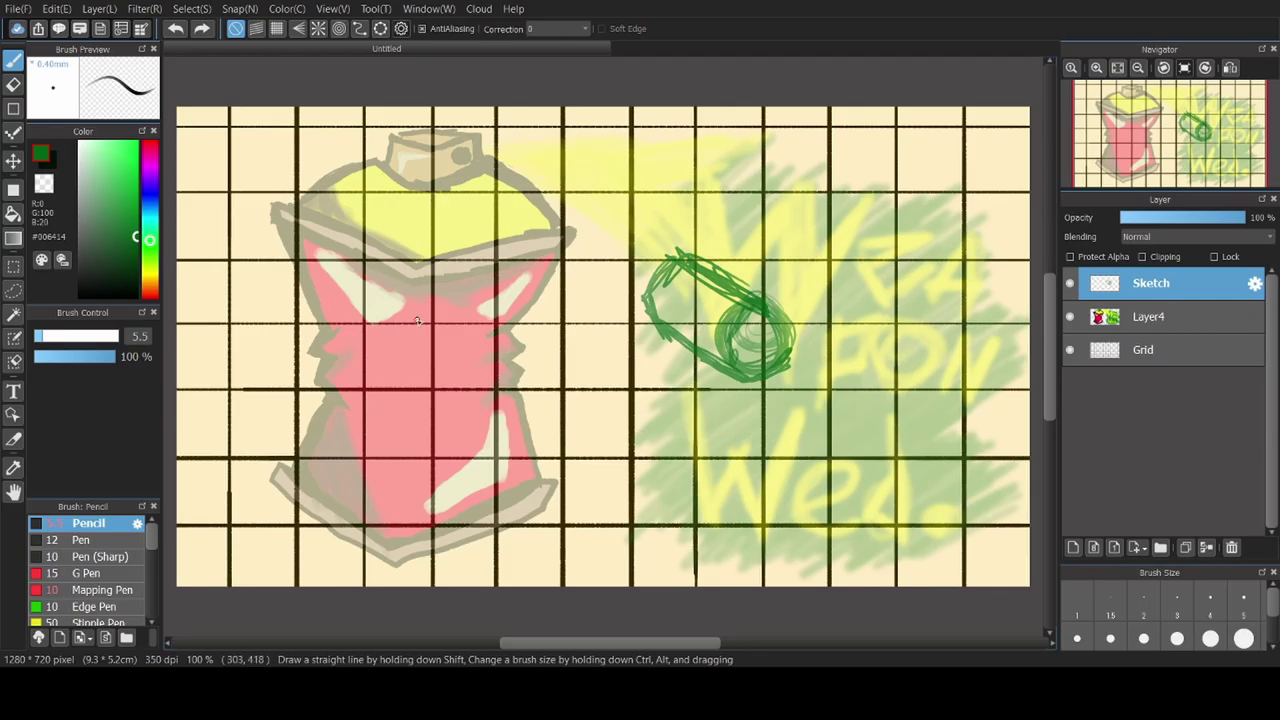
Try quick straight strokes fanning out from the can's nozzle along the yellow spray, and undo them
drag(478, 167, 775, 126)
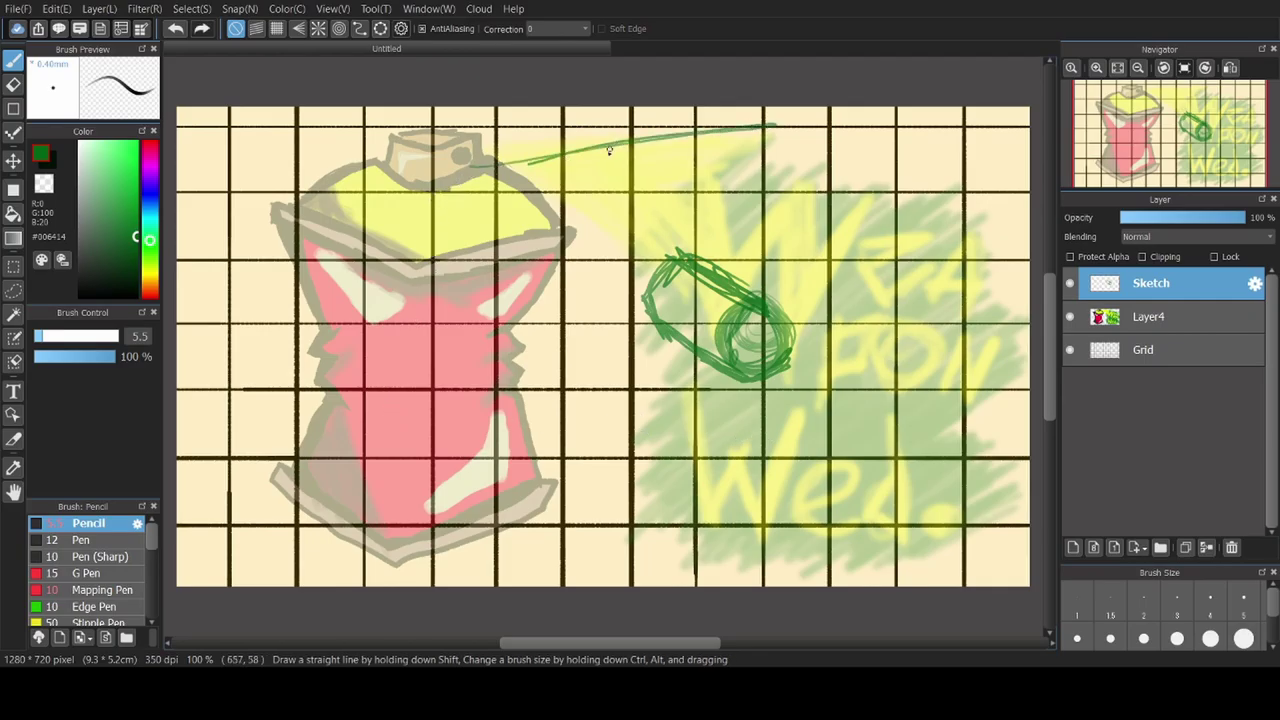
drag(488, 172, 740, 213)
mouse_move(505, 181)
mouse_down()
mouse_move(885, 142)
mouse_move(876, 163)
mouse_up()
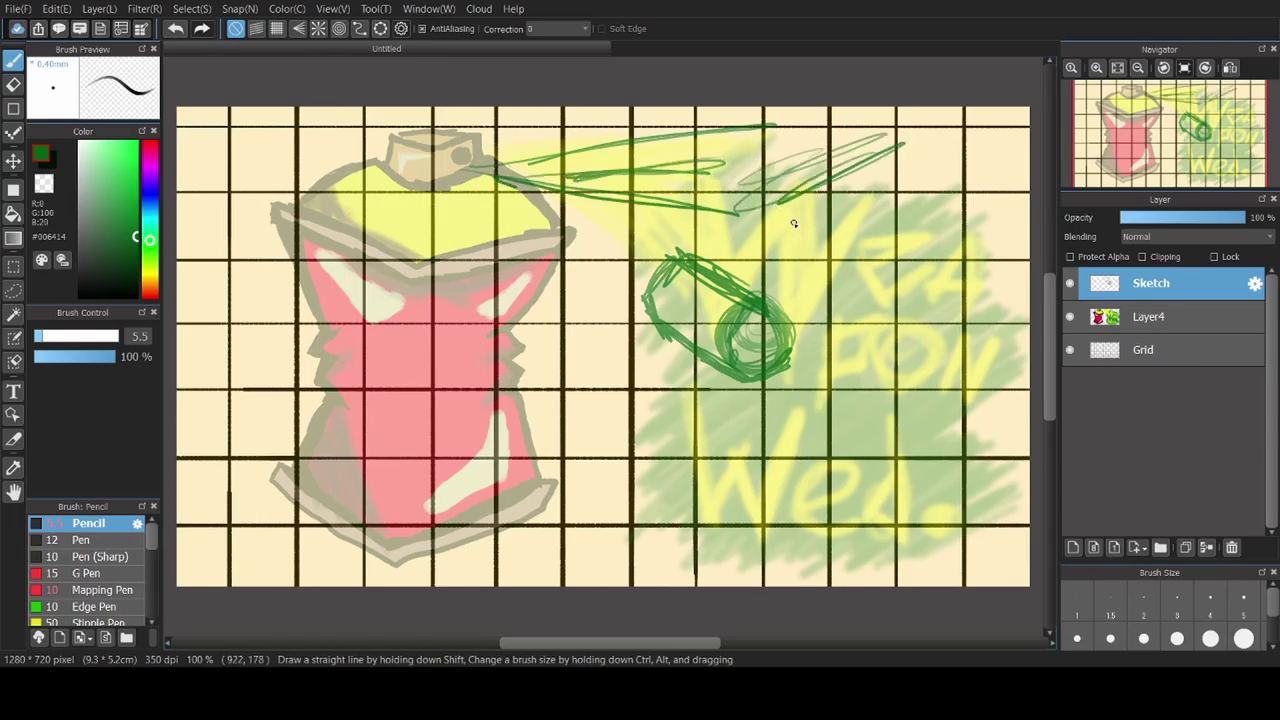
key(ctrl+z)
key(ctrl+z)
key(ctrl+z)
key(ctrl+z)
key(ctrl+z)
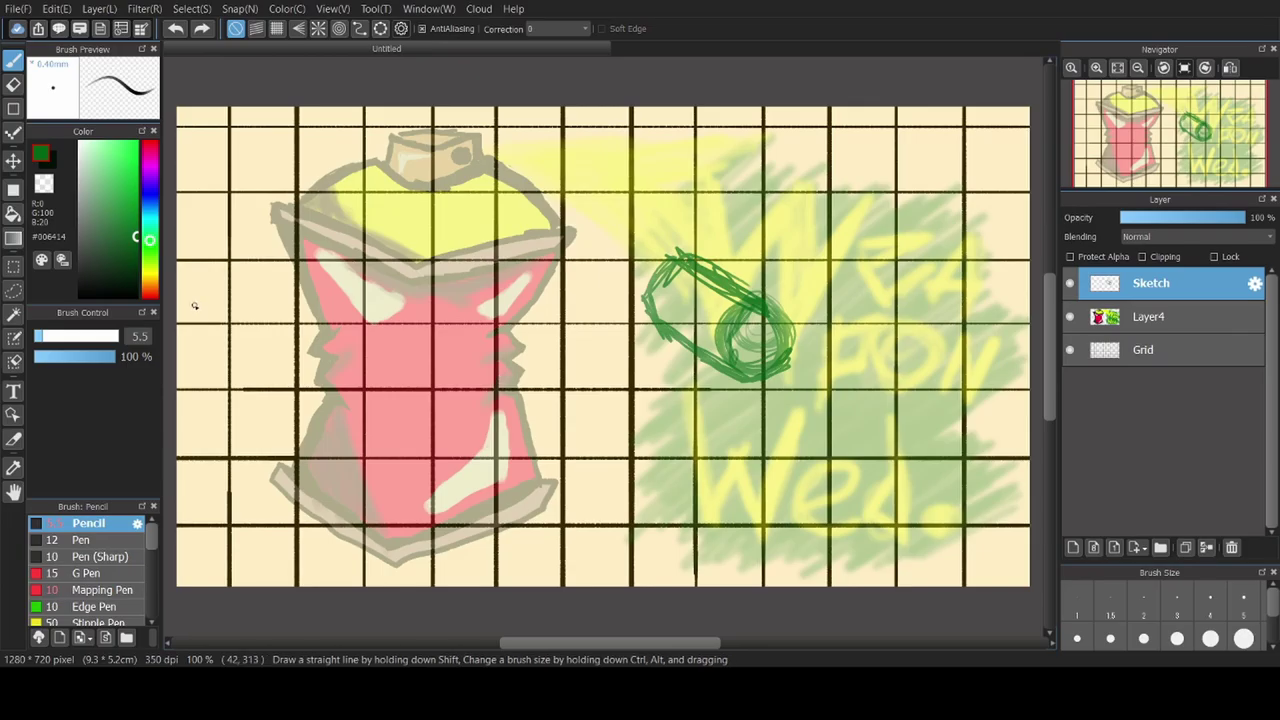
Try a few jagged and long diagonal strokes across the can's upper half, and undo them
mouse_move(365, 228)
mouse_down()
mouse_move(399, 211)
mouse_move(482, 203)
mouse_move(609, 231)
mouse_move(648, 268)
mouse_move(484, 292)
mouse_move(383, 284)
mouse_move(350, 242)
mouse_up()
drag(226, 210, 480, 322)
drag(196, 350, 663, 143)
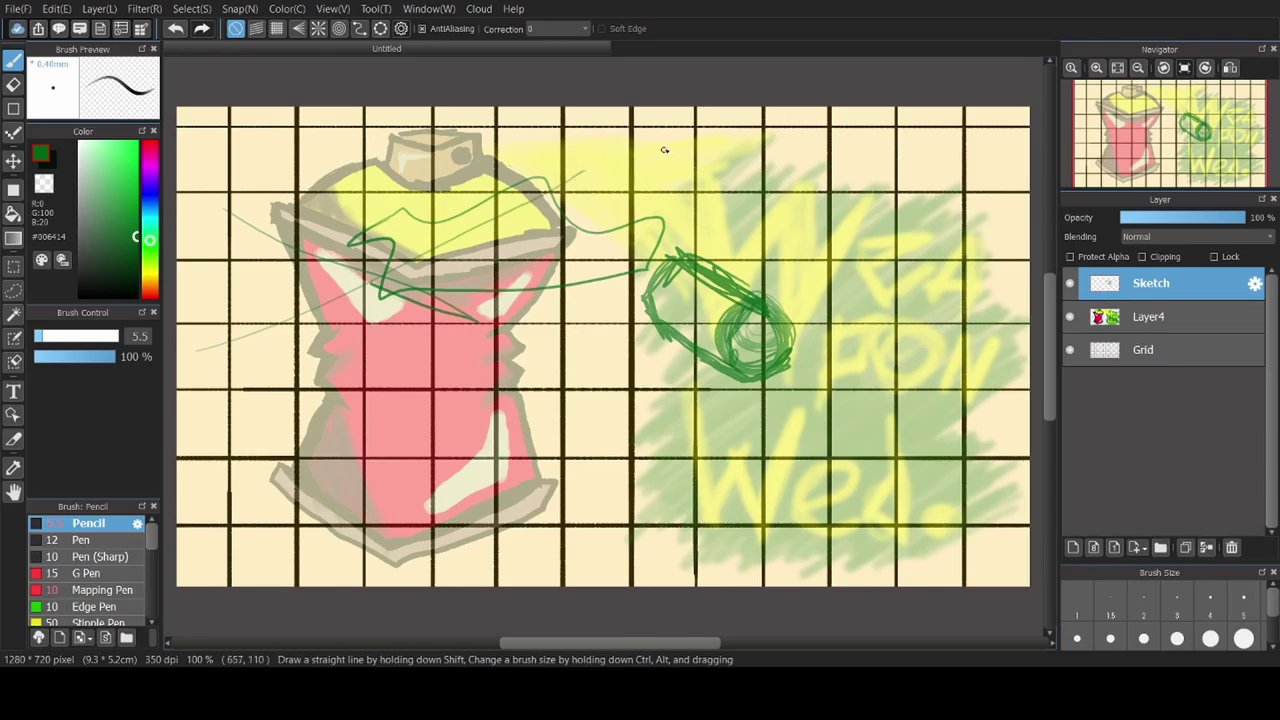
drag(418, 338, 616, 192)
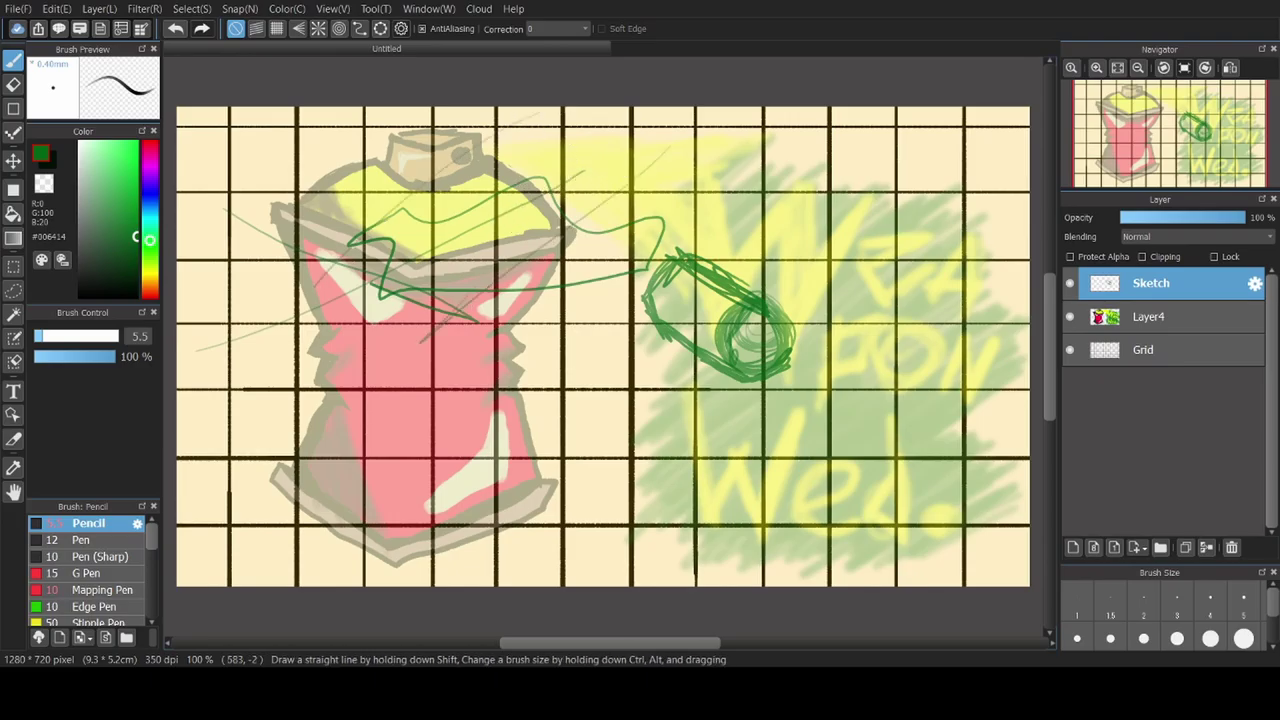
key(ctrl+z)
key(ctrl+z)
key(ctrl+z)
key(ctrl+z)
key(ctrl+z)
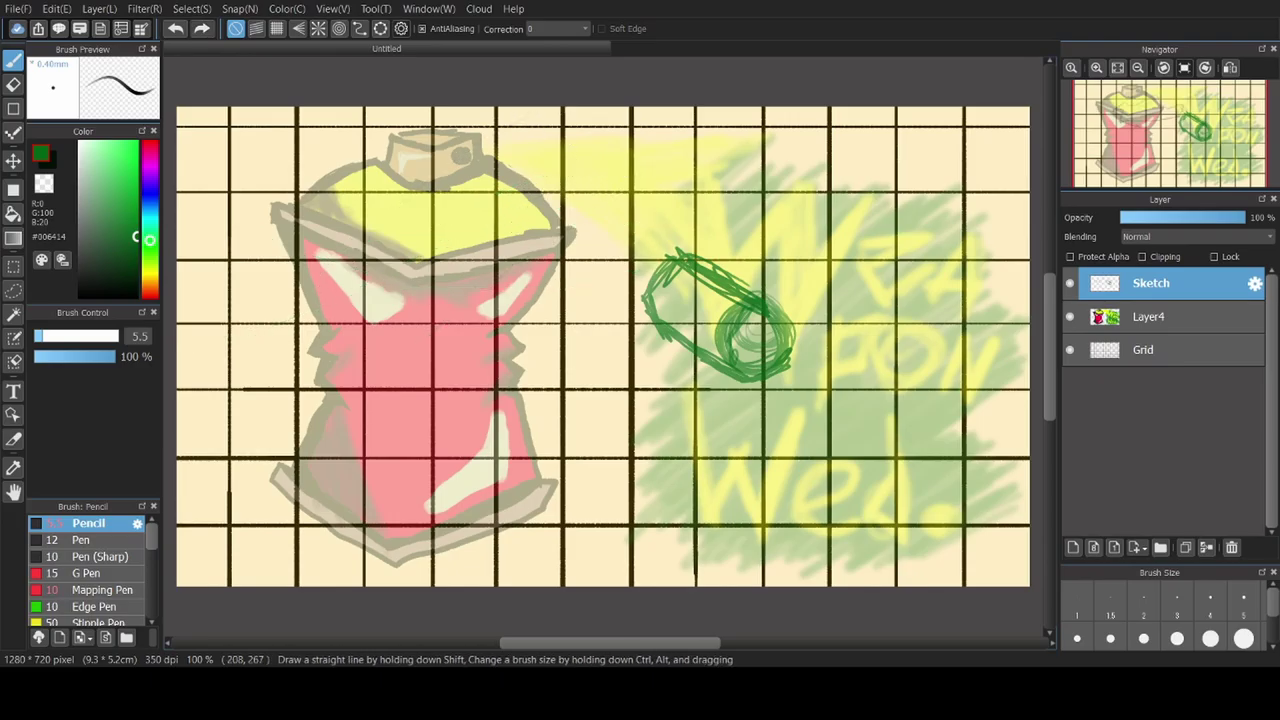
Add an outer contour and a small inner oval to the round front end of the cylinder sketch
drag(322, 335, 368, 388)
mouse_move(728, 275)
mouse_down()
mouse_move(798, 321)
mouse_move(800, 350)
mouse_move(793, 332)
mouse_move(760, 352)
mouse_move(764, 340)
mouse_move(778, 336)
mouse_move(768, 350)
mouse_up()
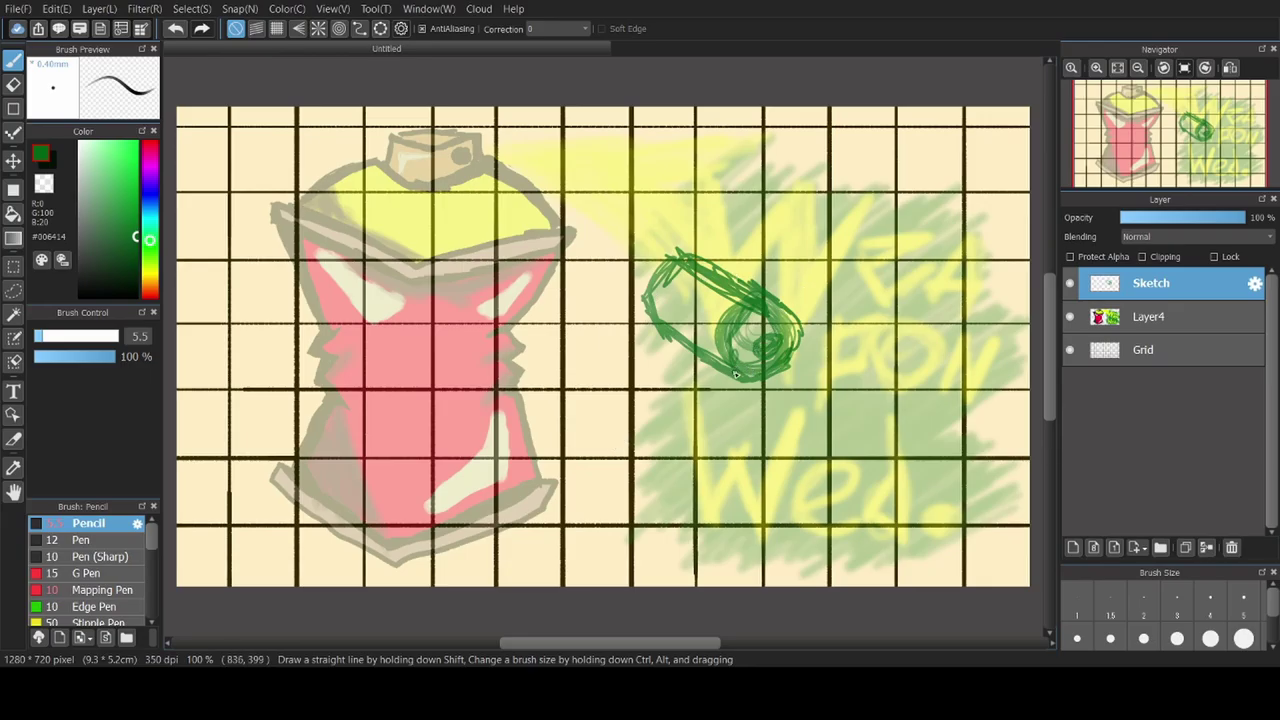
Reinforce the lower edge of the cylinder sketch where it meets the round front end
drag(710, 384, 764, 372)
drag(740, 375, 753, 388)
Try a faceted outline with two small ovals and loose loops over the can's middle, and undo them
mouse_move(418, 348)
mouse_down()
mouse_move(370, 380)
mouse_move(427, 343)
mouse_move(483, 364)
mouse_move(492, 397)
mouse_move(443, 435)
mouse_move(401, 431)
mouse_move(310, 366)
mouse_move(372, 372)
mouse_up()
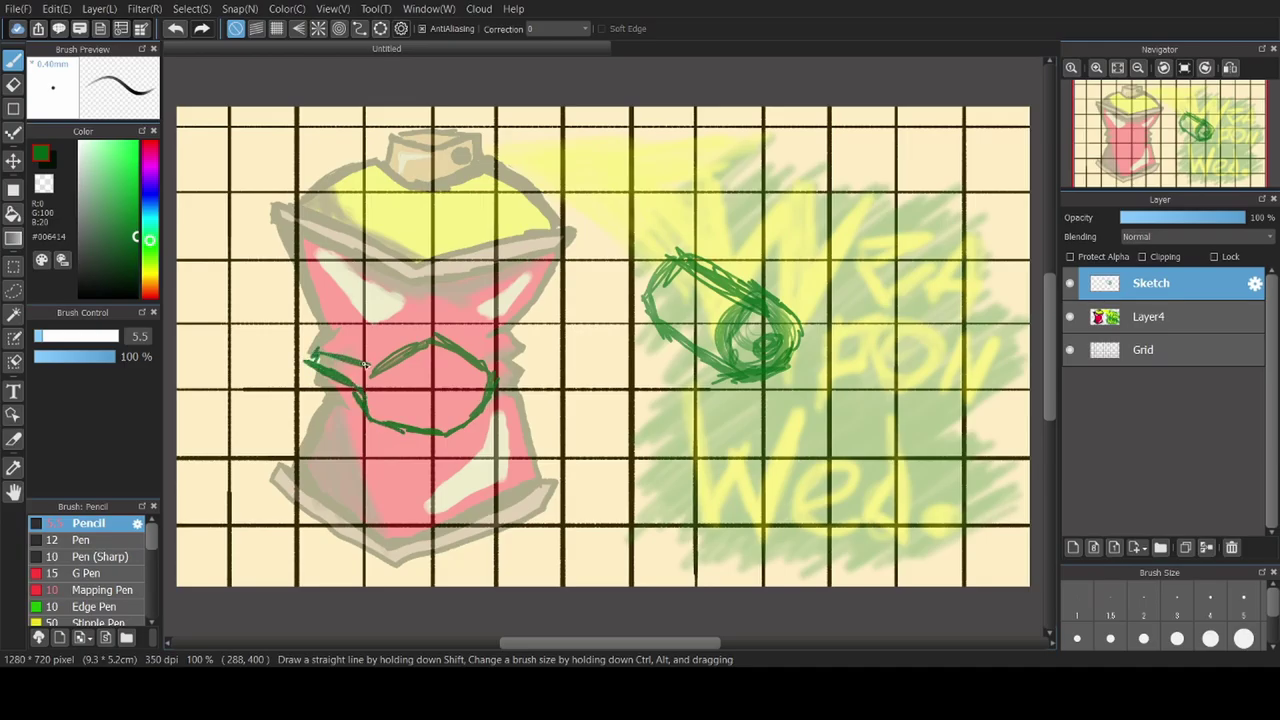
mouse_move(412, 414)
mouse_down()
mouse_move(428, 395)
mouse_move(405, 400)
mouse_move(482, 405)
mouse_move(457, 418)
mouse_move(470, 400)
mouse_move(460, 412)
mouse_move(405, 410)
mouse_move(390, 396)
mouse_up()
key(ctrl+z)
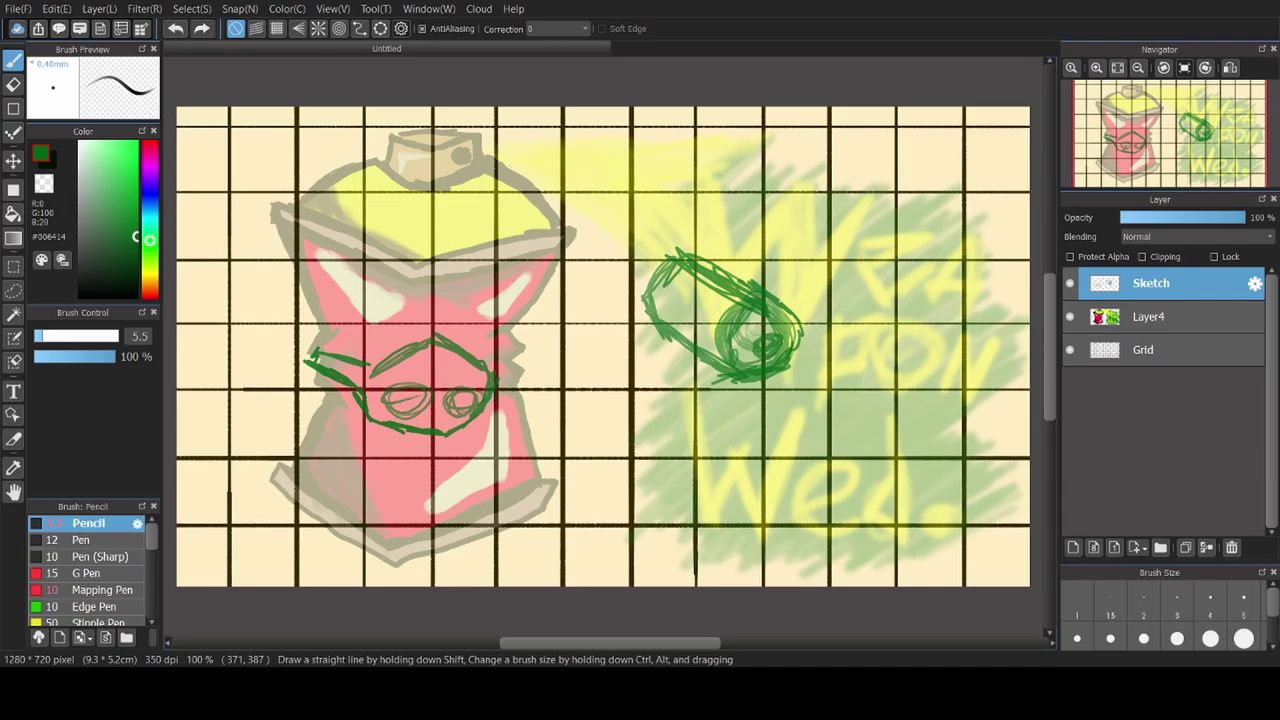
mouse_move(485, 303)
mouse_down()
mouse_move(360, 316)
mouse_move(413, 433)
mouse_move(564, 340)
mouse_move(403, 387)
mouse_move(448, 313)
mouse_move(530, 395)
mouse_up()
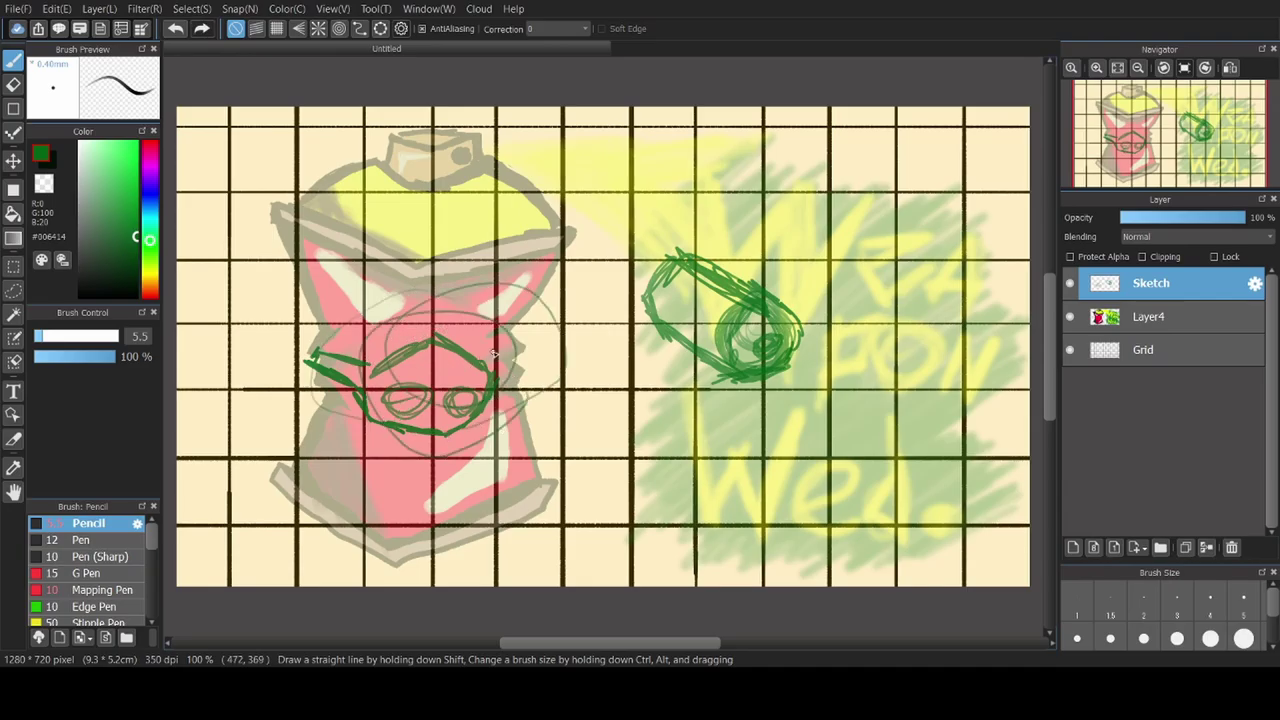
drag(576, 238, 817, 200)
key(ctrl+z)
key(ctrl+z)
key(ctrl+z)
key(ctrl+z)
key(ctrl+z)
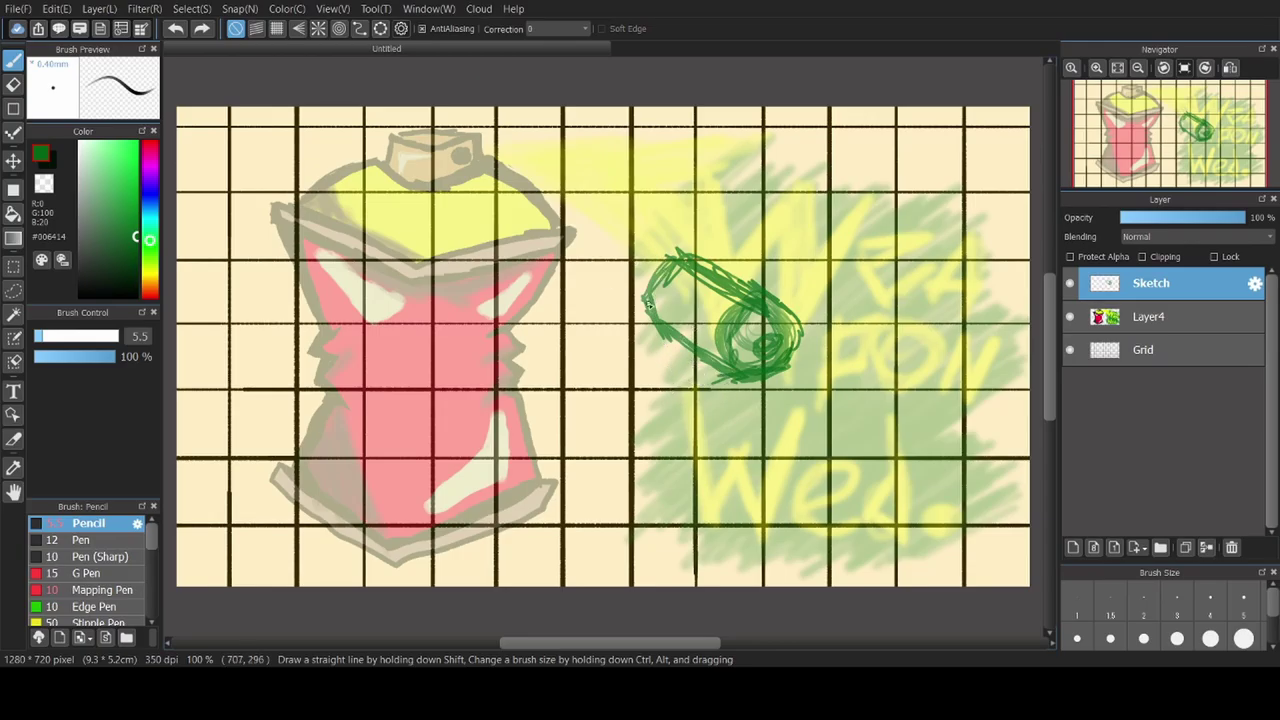
Sketch a faceted front face with a smaller inner outline directly below the cylinder's round end
mouse_move(727, 380)
mouse_down()
mouse_move(688, 414)
mouse_move(704, 395)
mouse_move(706, 466)
mouse_up()
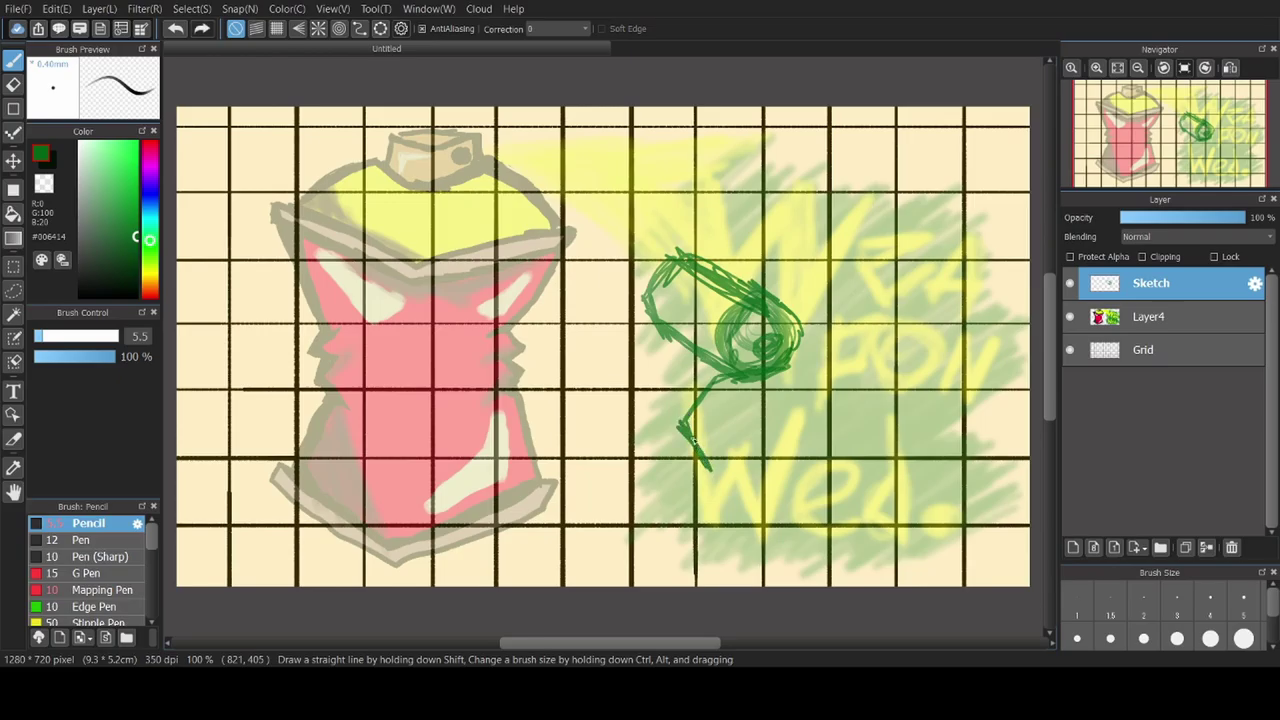
mouse_move(784, 372)
mouse_down()
mouse_move(801, 404)
mouse_move(768, 447)
mouse_up()
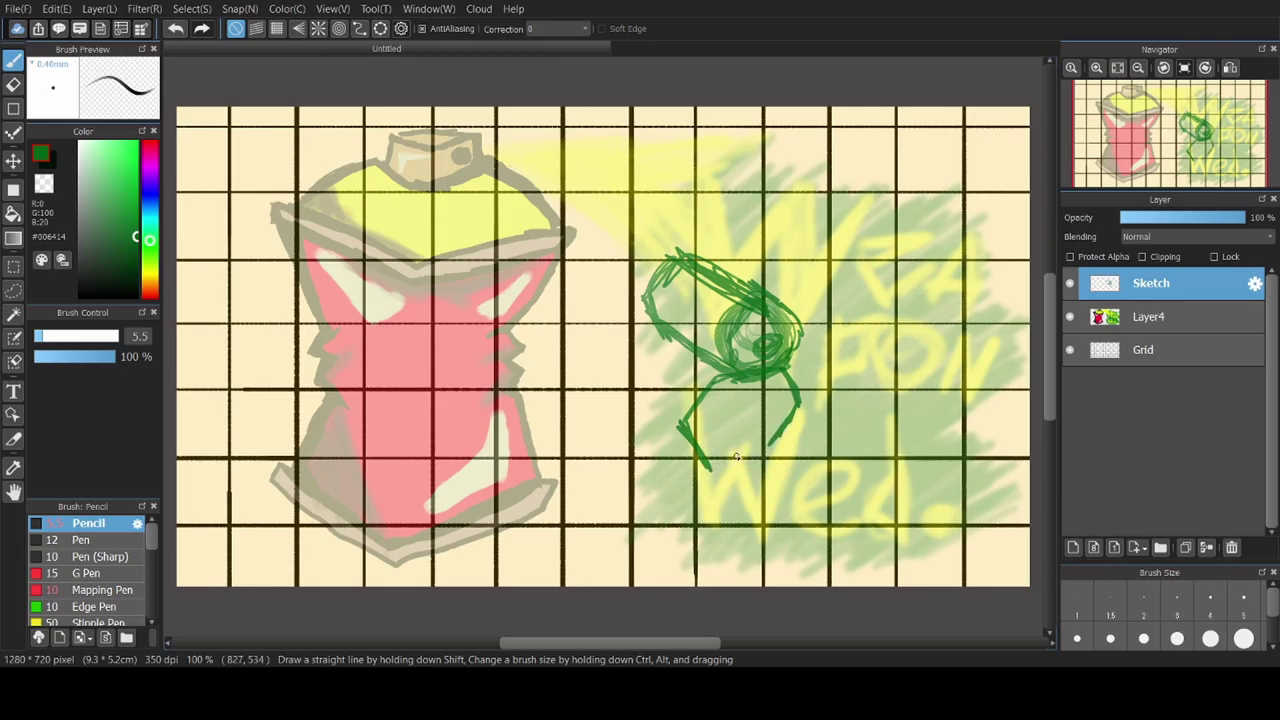
drag(711, 476, 770, 446)
drag(768, 410, 729, 437)
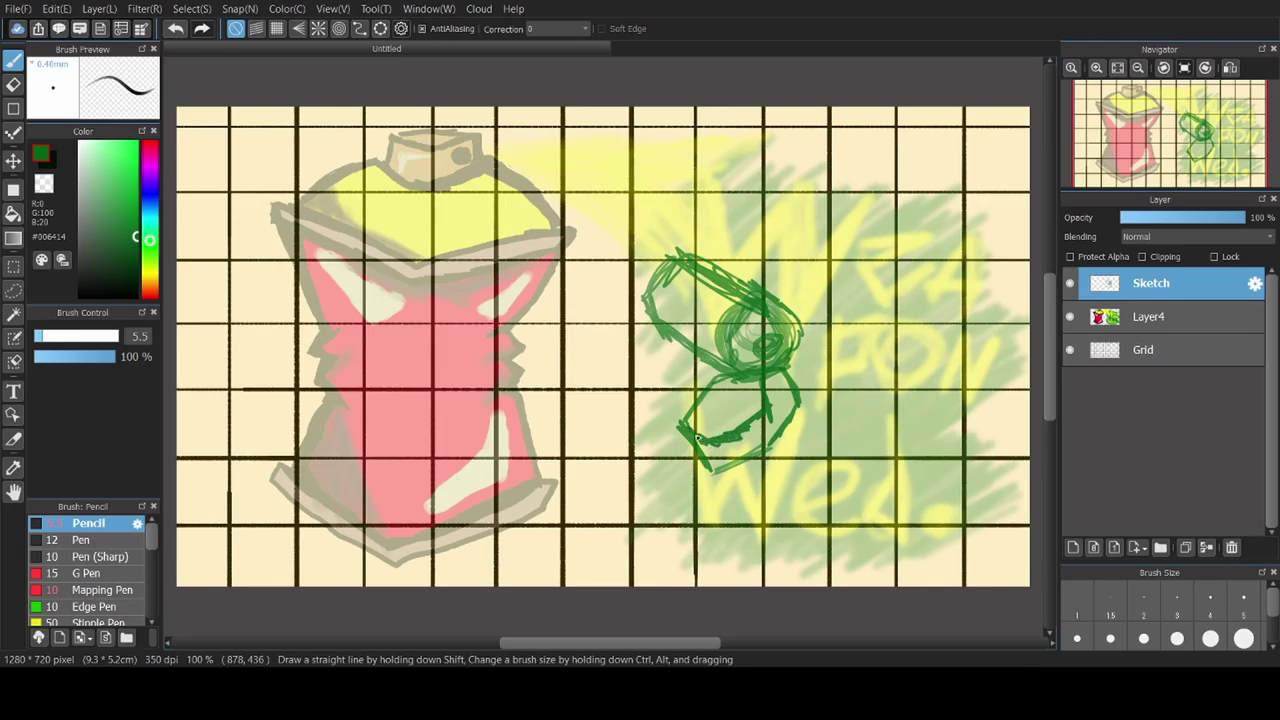
Give the lower form depth with receding side edges, a second block behind it and inner contour lines
mouse_move(716, 356)
mouse_down()
mouse_move(650, 405)
mouse_move(700, 470)
mouse_move(678, 455)
mouse_move(710, 468)
mouse_up()
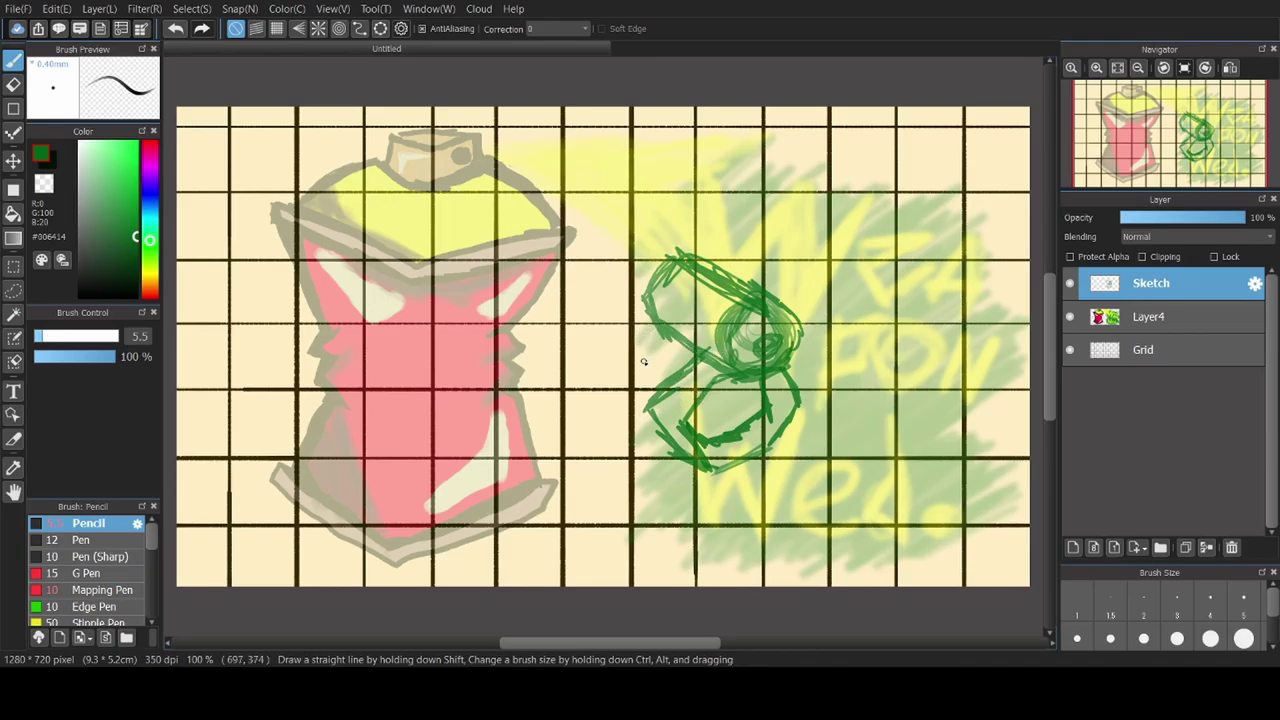
mouse_move(662, 336)
mouse_down()
mouse_move(607, 360)
mouse_move(640, 448)
mouse_move(668, 442)
mouse_move(662, 430)
mouse_up()
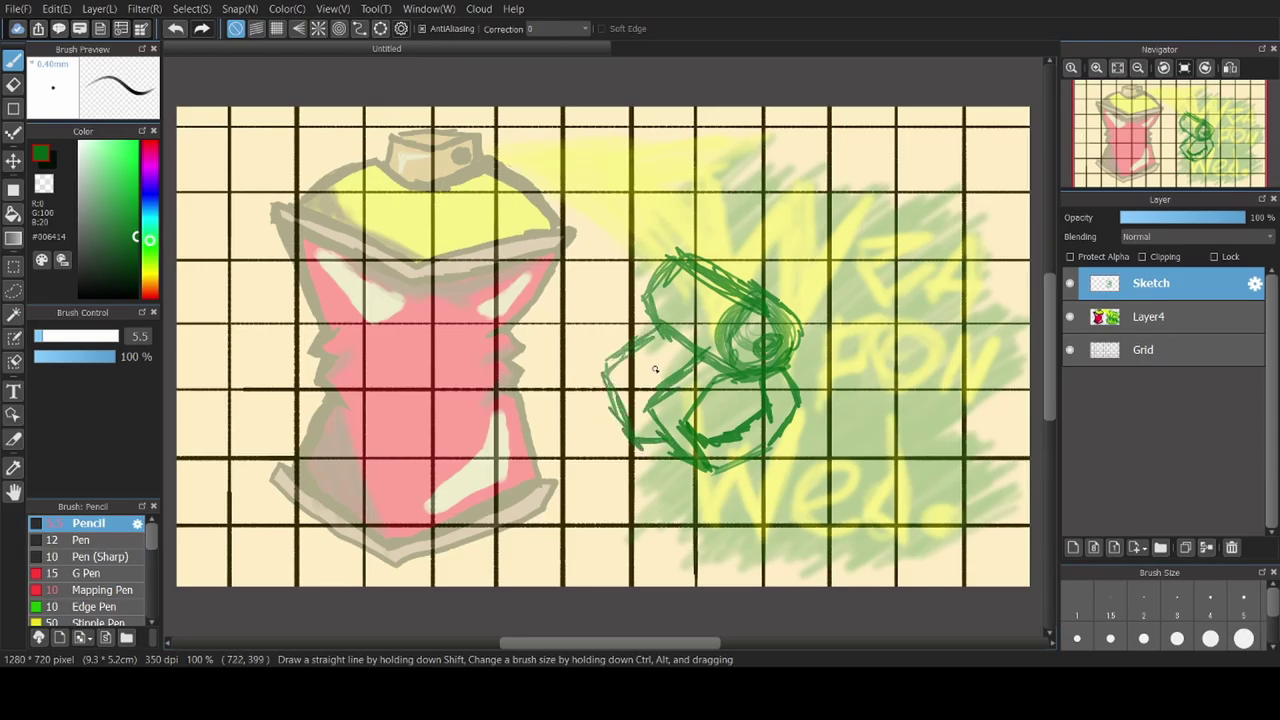
mouse_move(684, 344)
mouse_down()
mouse_move(646, 370)
mouse_move(661, 360)
mouse_move(641, 381)
mouse_move(643, 418)
mouse_move(708, 421)
mouse_move(741, 388)
mouse_up()
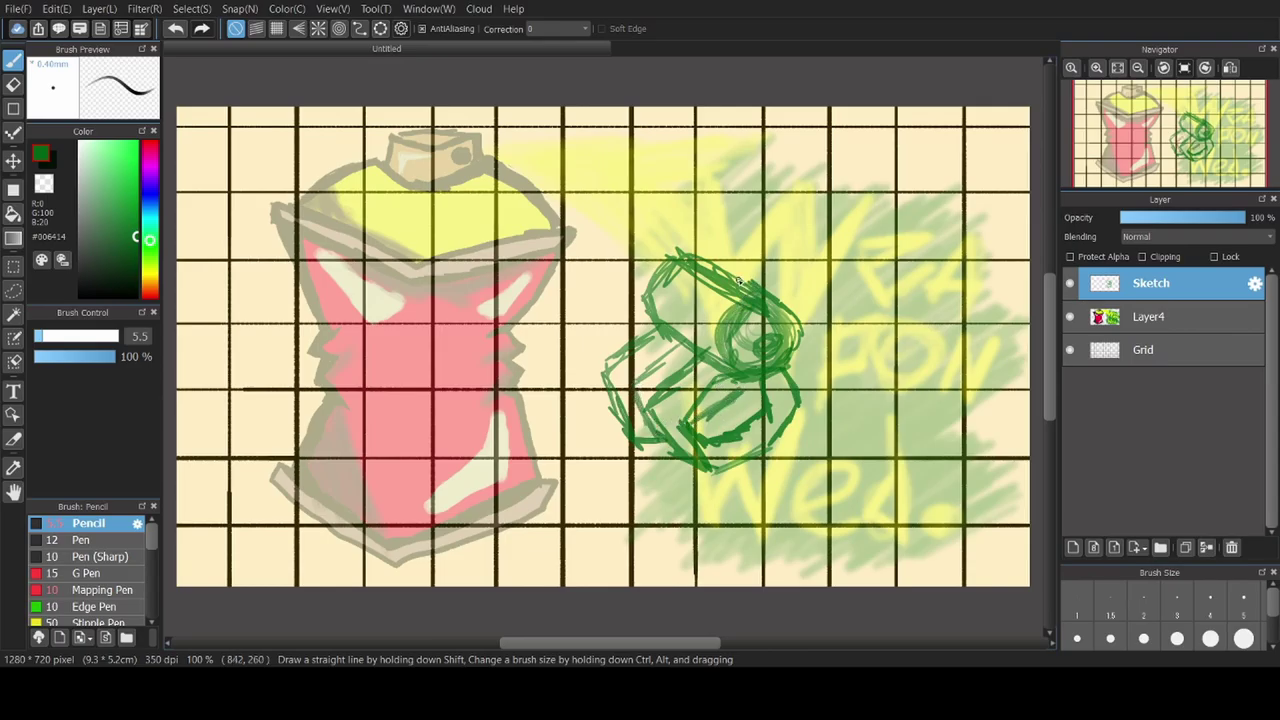
Try a small narrow box on top of the cylinder's rear end, and undo it
mouse_move(687, 254)
mouse_down()
mouse_move(734, 262)
mouse_move(714, 254)
mouse_move(697, 268)
mouse_move(708, 271)
mouse_move(668, 224)
mouse_move(679, 255)
mouse_up()
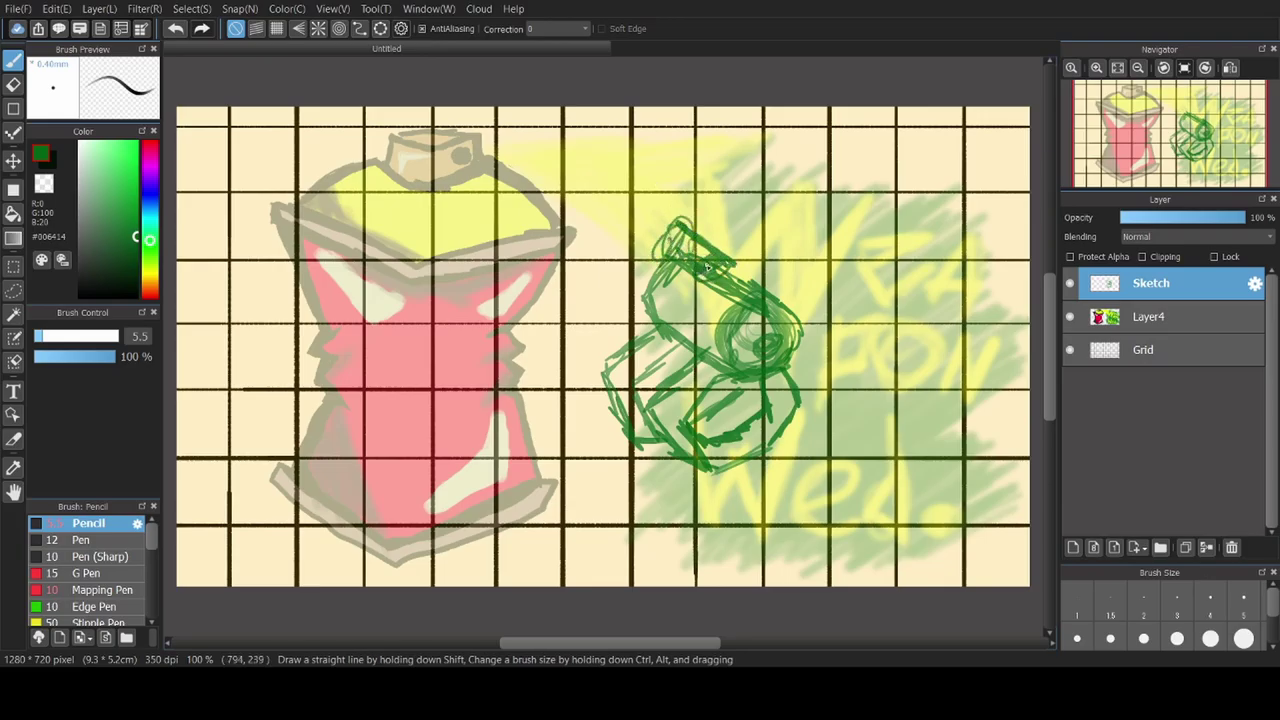
key(ctrl+z)
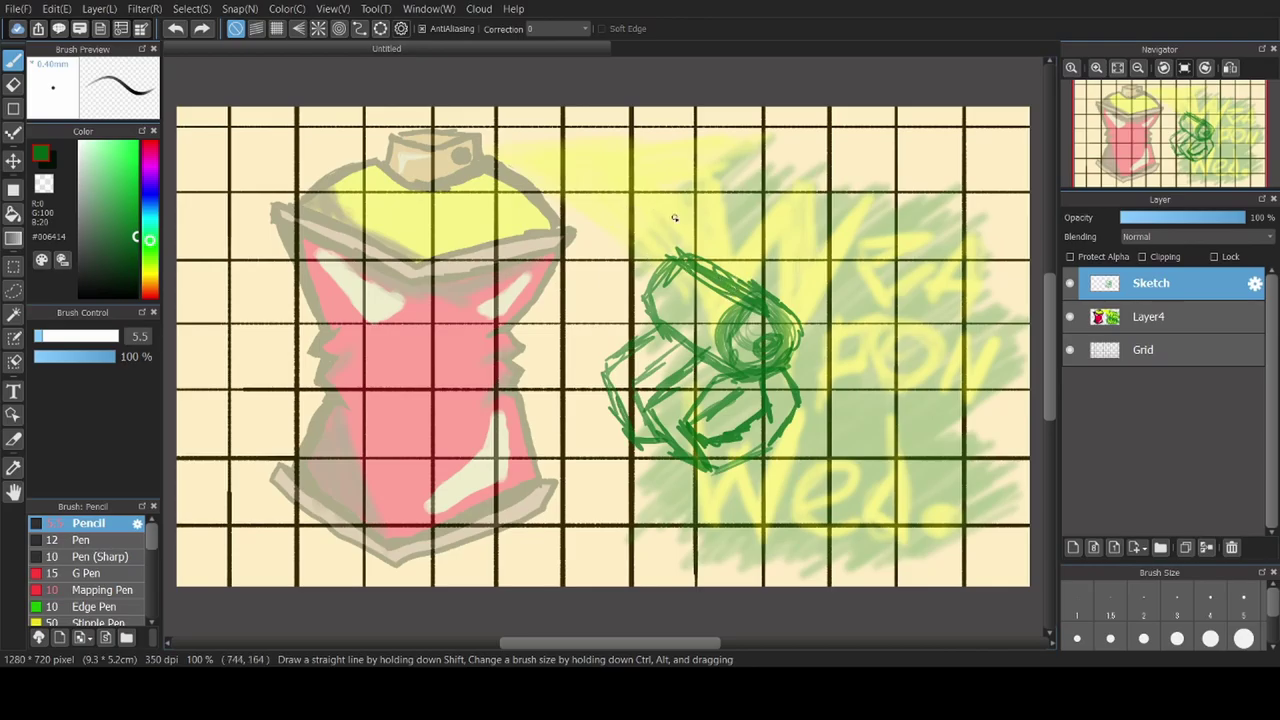
Darken the cylinder's round front end and build its outer edge into a pointed corner
drag(676, 255, 670, 265)
drag(764, 335, 787, 315)
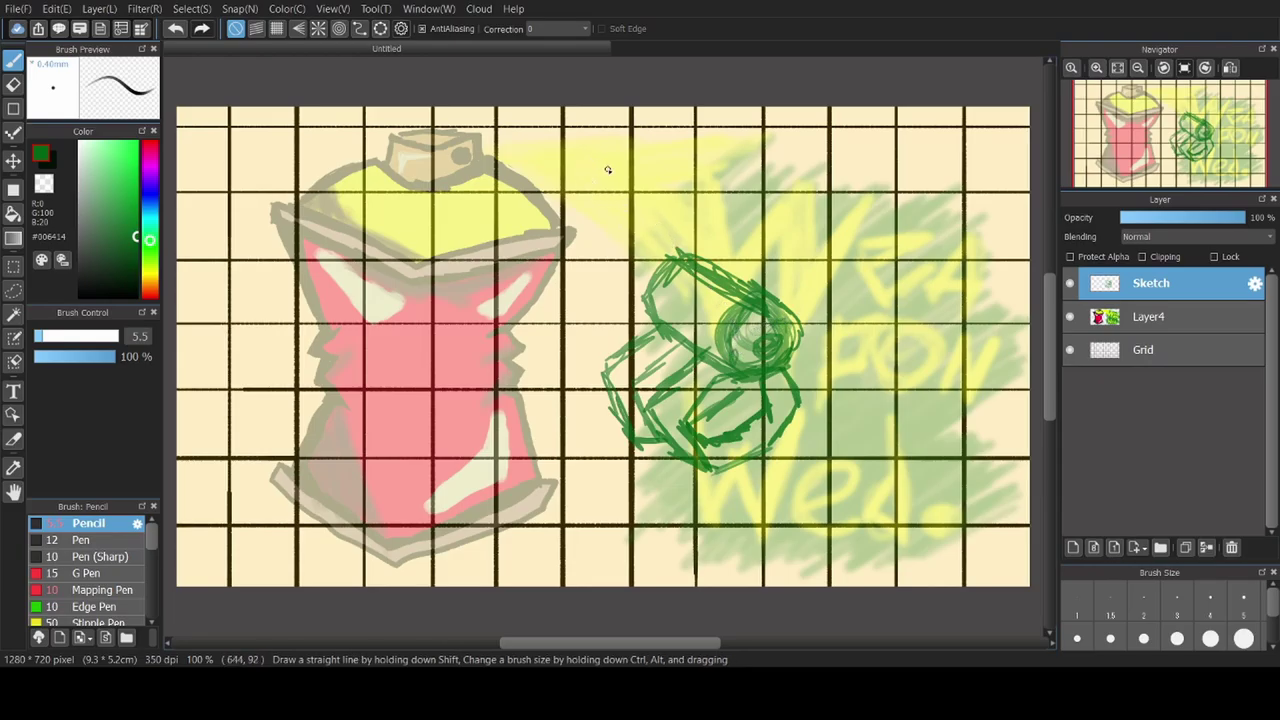
mouse_move(785, 340)
mouse_down()
mouse_move(772, 332)
mouse_move(791, 340)
mouse_move(802, 318)
mouse_move(782, 314)
mouse_move(793, 326)
mouse_up()
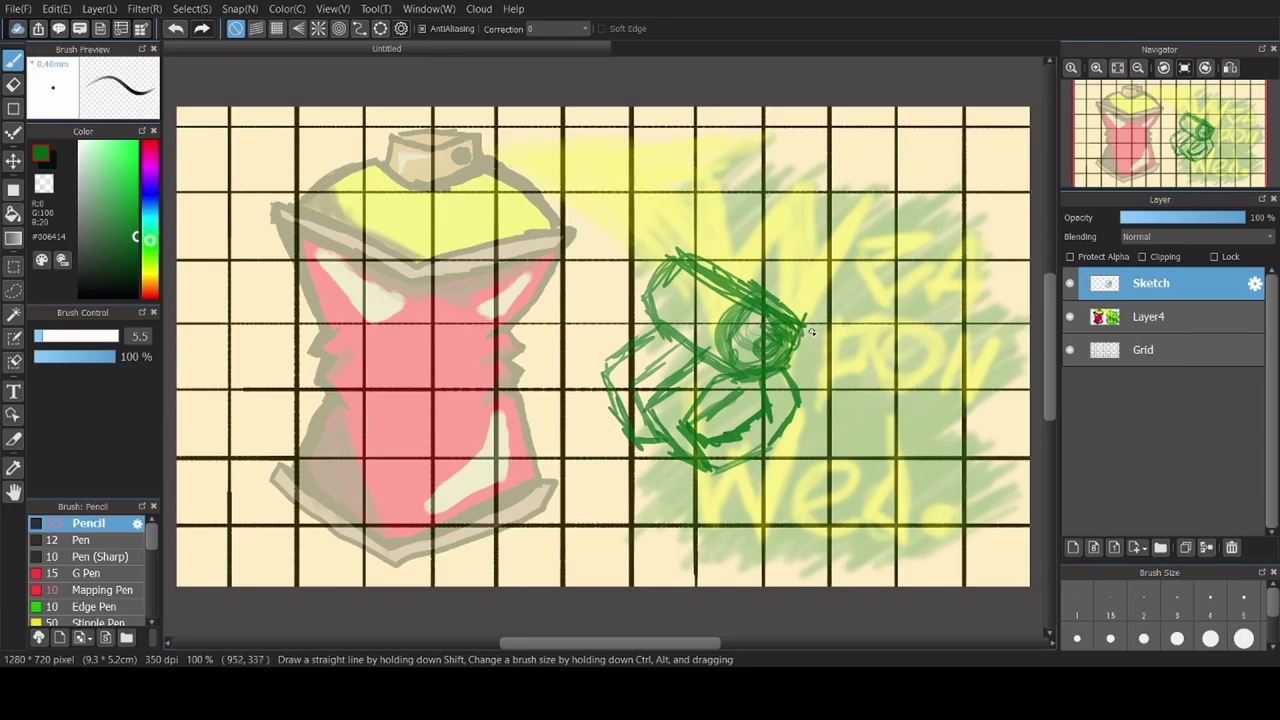
Try a long line running out from the cylinder's tip and wide loose loops around the forms, and undo them
drag(812, 332, 970, 318)
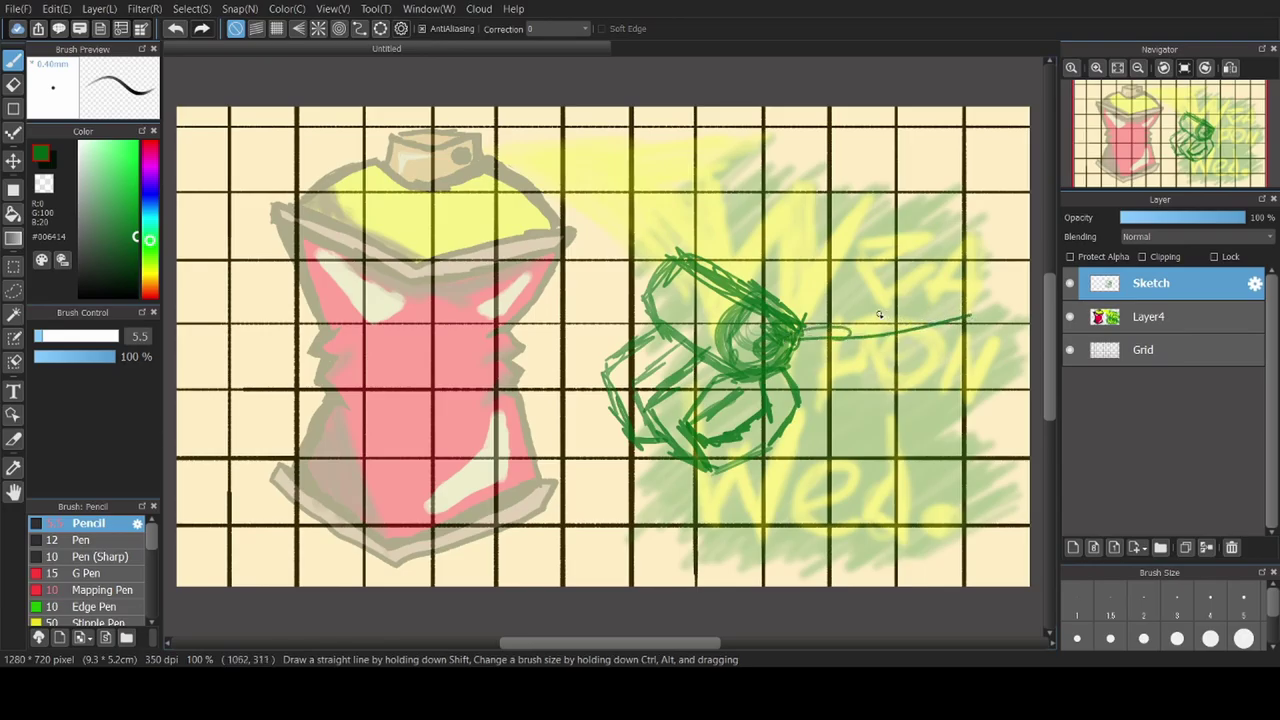
key(ctrl+z)
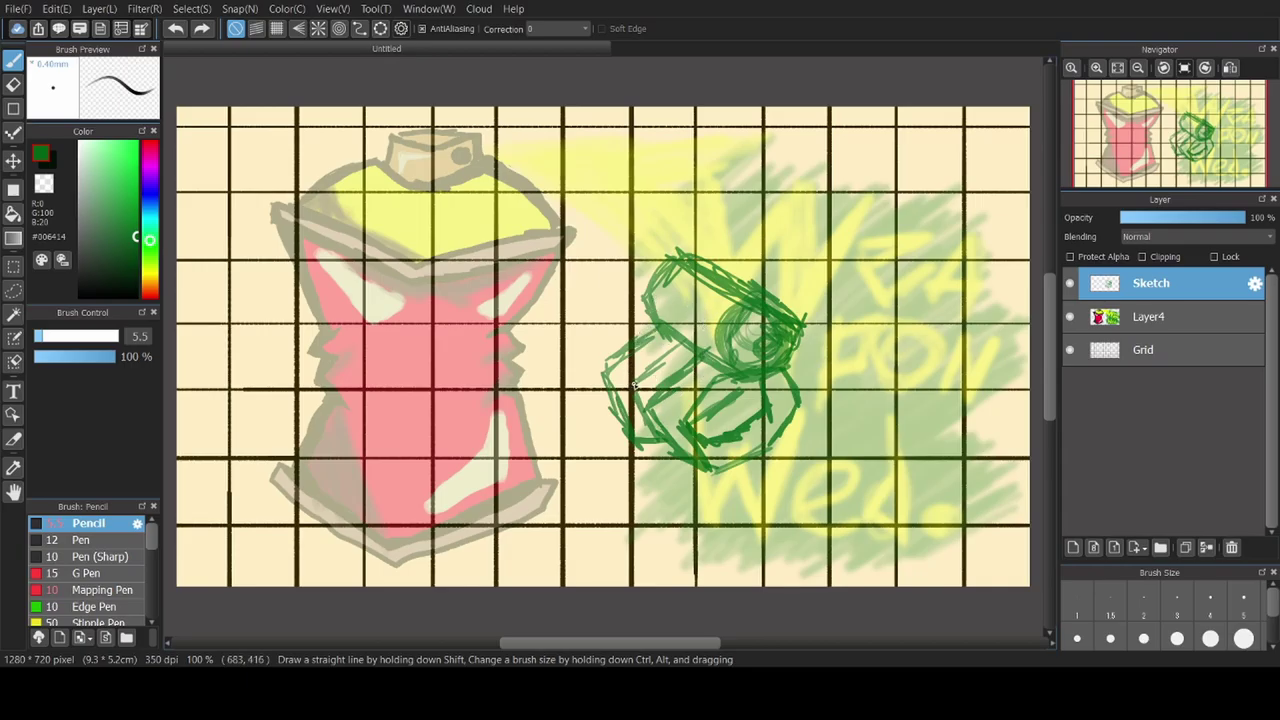
mouse_move(590, 273)
mouse_down()
mouse_move(738, 423)
mouse_move(547, 343)
mouse_move(571, 439)
mouse_move(797, 310)
mouse_up()
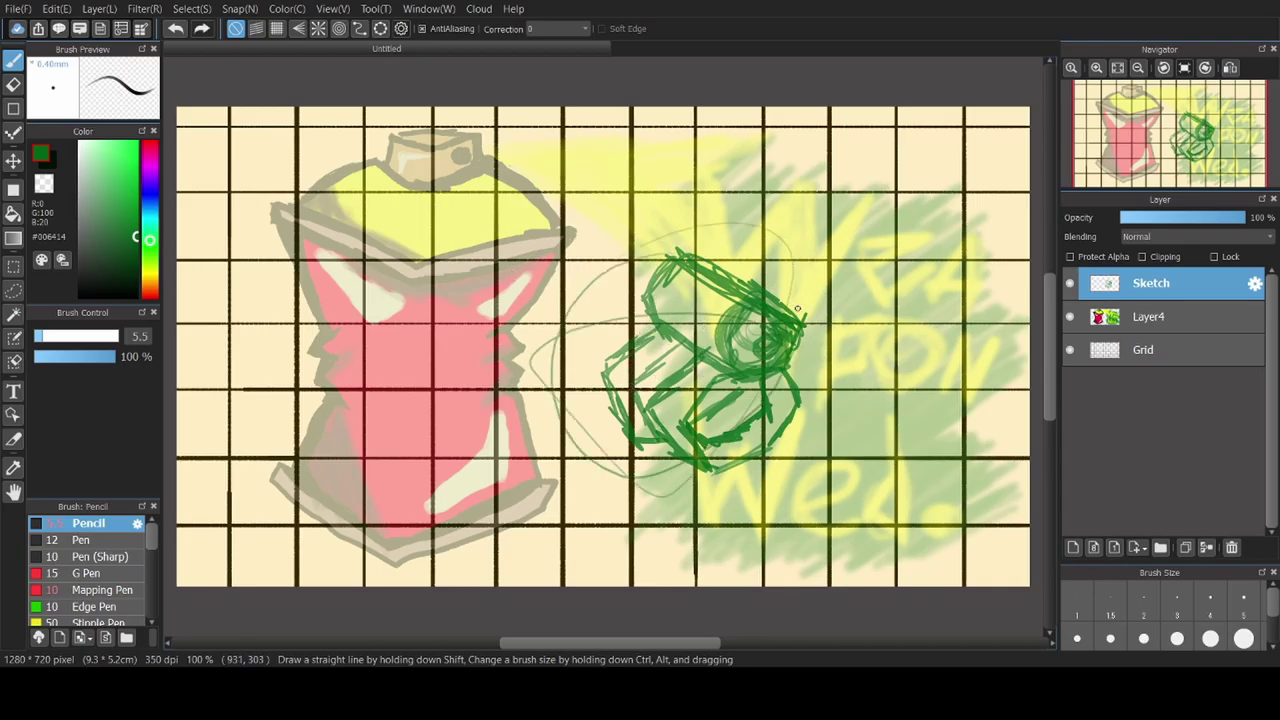
key(ctrl+z)
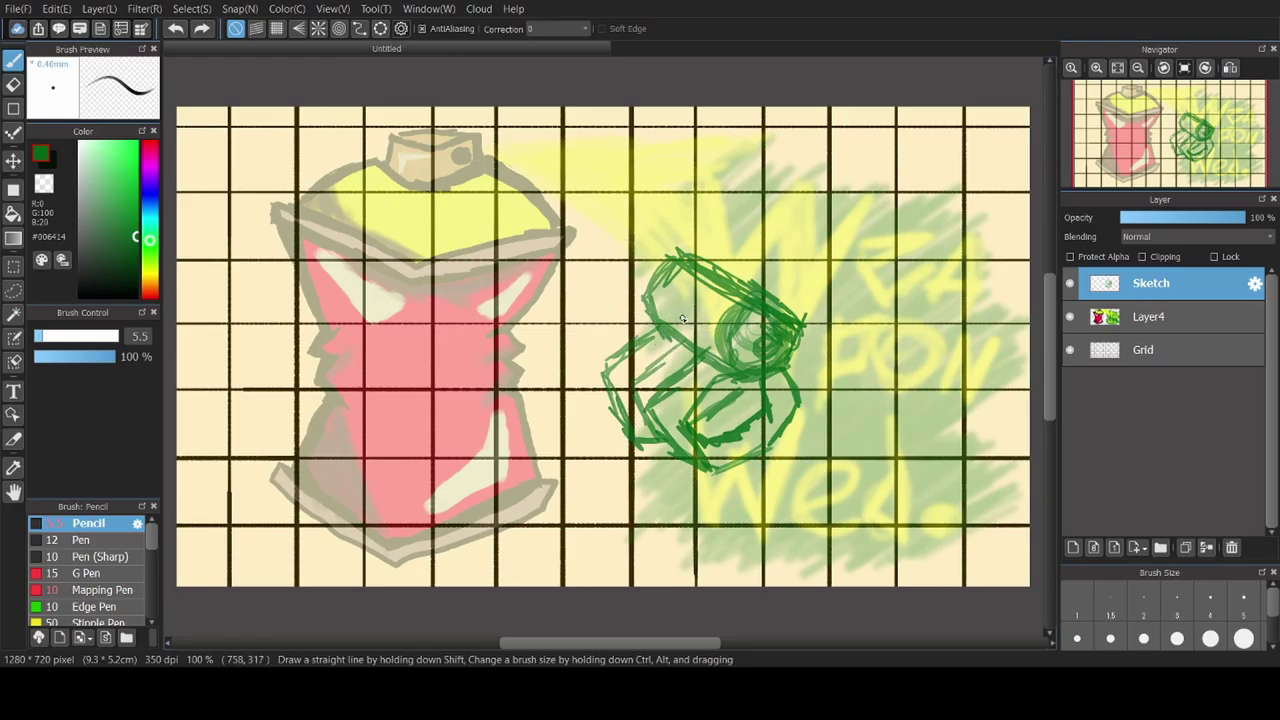
Shade the rear end of the cylinder sketch with short pencil strokes
drag(676, 308, 652, 281)
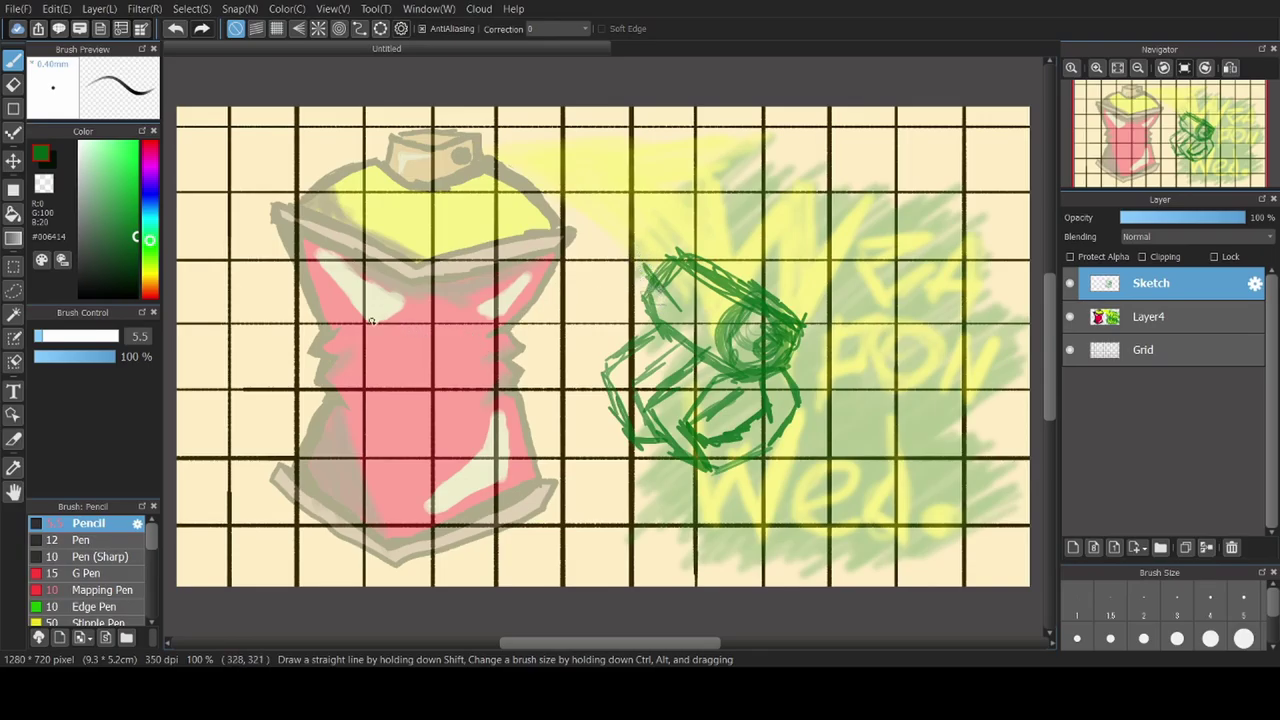
Sketch two tall bent panels over the can's body, the second one higher, with bands and hatching along their upper edges
mouse_move(350, 456)
mouse_down()
mouse_move(338, 508)
mouse_move(380, 394)
mouse_move(382, 405)
mouse_move(360, 435)
mouse_move(373, 442)
mouse_move(358, 403)
mouse_move(343, 482)
mouse_move(380, 401)
mouse_move(371, 354)
mouse_move(384, 404)
mouse_move(357, 323)
mouse_move(370, 397)
mouse_move(351, 330)
mouse_move(380, 381)
mouse_move(343, 320)
mouse_move(357, 338)
mouse_move(360, 323)
mouse_move(361, 339)
mouse_move(344, 330)
mouse_move(435, 280)
mouse_move(451, 369)
mouse_up()
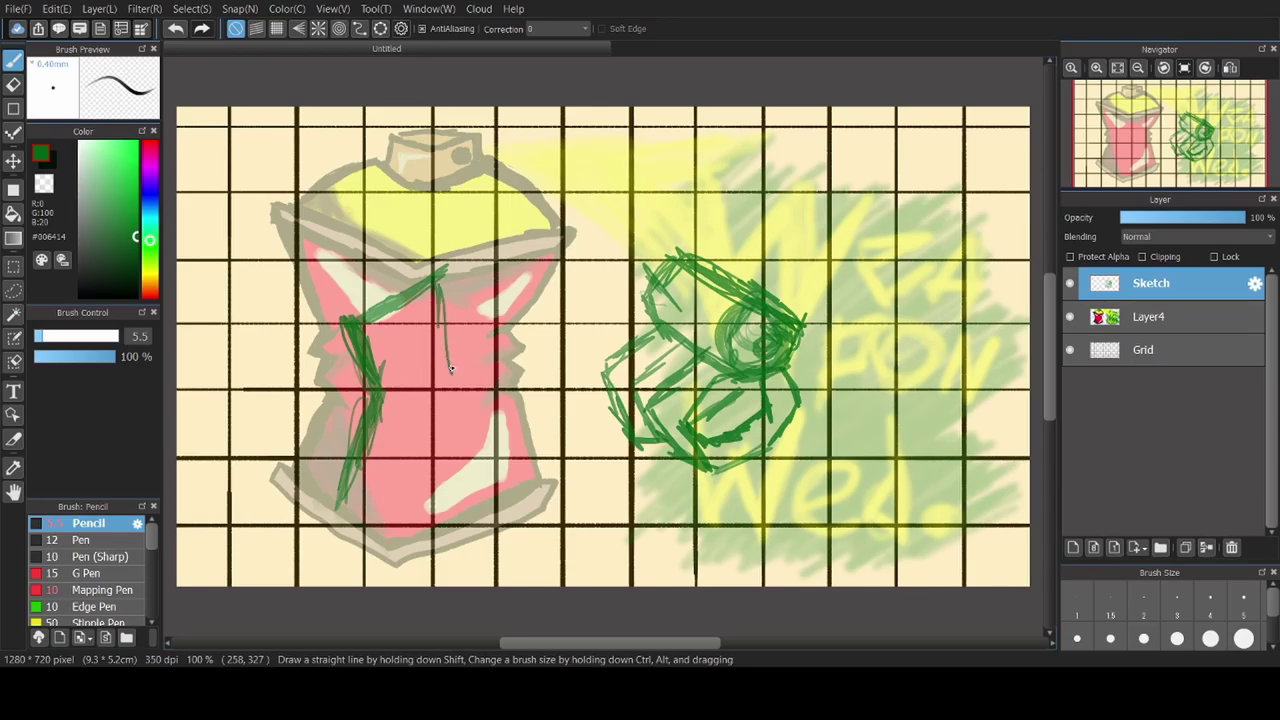
mouse_move(441, 300)
mouse_down()
mouse_move(460, 378)
mouse_move(431, 462)
mouse_move(443, 540)
mouse_move(428, 490)
mouse_move(457, 553)
mouse_move(380, 576)
mouse_move(421, 576)
mouse_move(362, 572)
mouse_move(374, 584)
mouse_move(351, 555)
mouse_move(352, 572)
mouse_move(350, 477)
mouse_move(356, 508)
mouse_up()
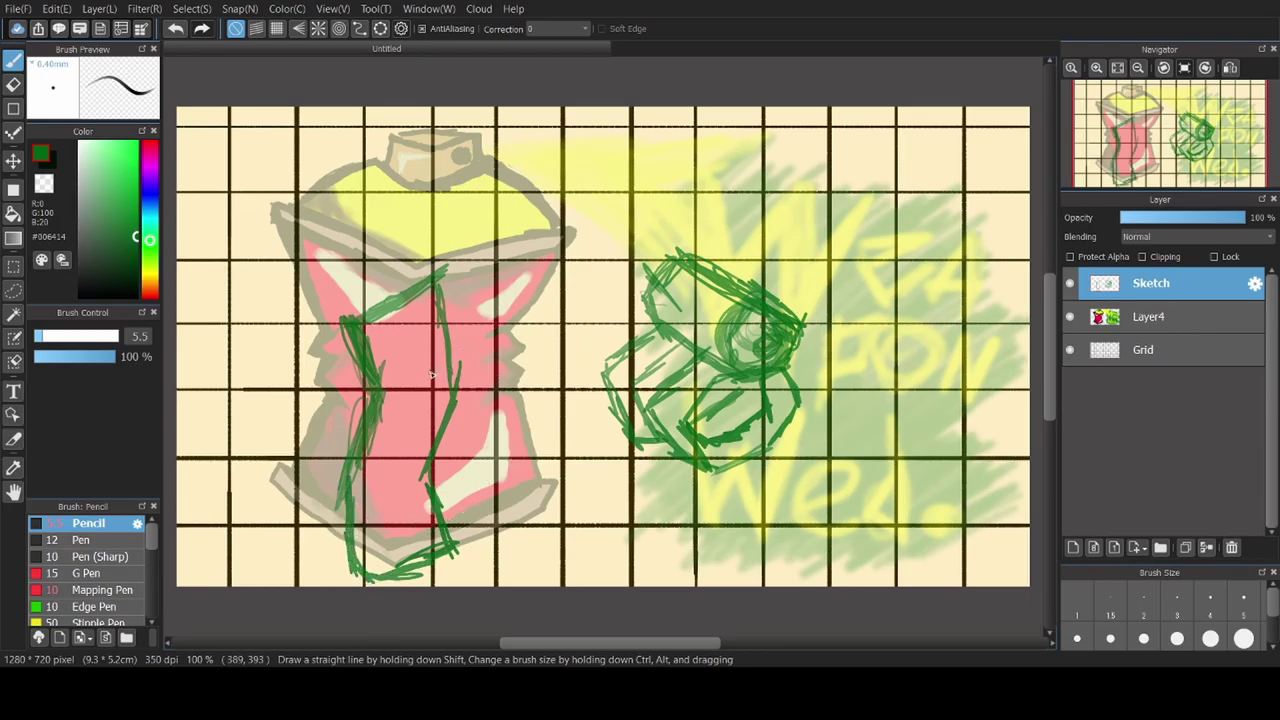
drag(384, 362, 430, 325)
mouse_move(472, 181)
mouse_down()
mouse_move(518, 167)
mouse_move(467, 188)
mouse_move(492, 347)
mouse_move(487, 370)
mouse_move(491, 328)
mouse_move(479, 510)
mouse_move(543, 543)
mouse_move(567, 413)
mouse_move(545, 460)
mouse_move(564, 289)
mouse_move(569, 365)
mouse_move(562, 316)
mouse_move(517, 224)
mouse_move(506, 232)
mouse_move(544, 285)
mouse_move(506, 190)
mouse_move(539, 247)
mouse_move(528, 212)
mouse_move(530, 230)
mouse_move(502, 200)
mouse_move(452, 220)
mouse_move(498, 185)
mouse_move(446, 213)
mouse_move(482, 288)
mouse_move(440, 214)
mouse_move(500, 378)
mouse_move(490, 366)
mouse_move(496, 425)
mouse_move(475, 492)
mouse_move(491, 434)
mouse_move(490, 468)
mouse_up()
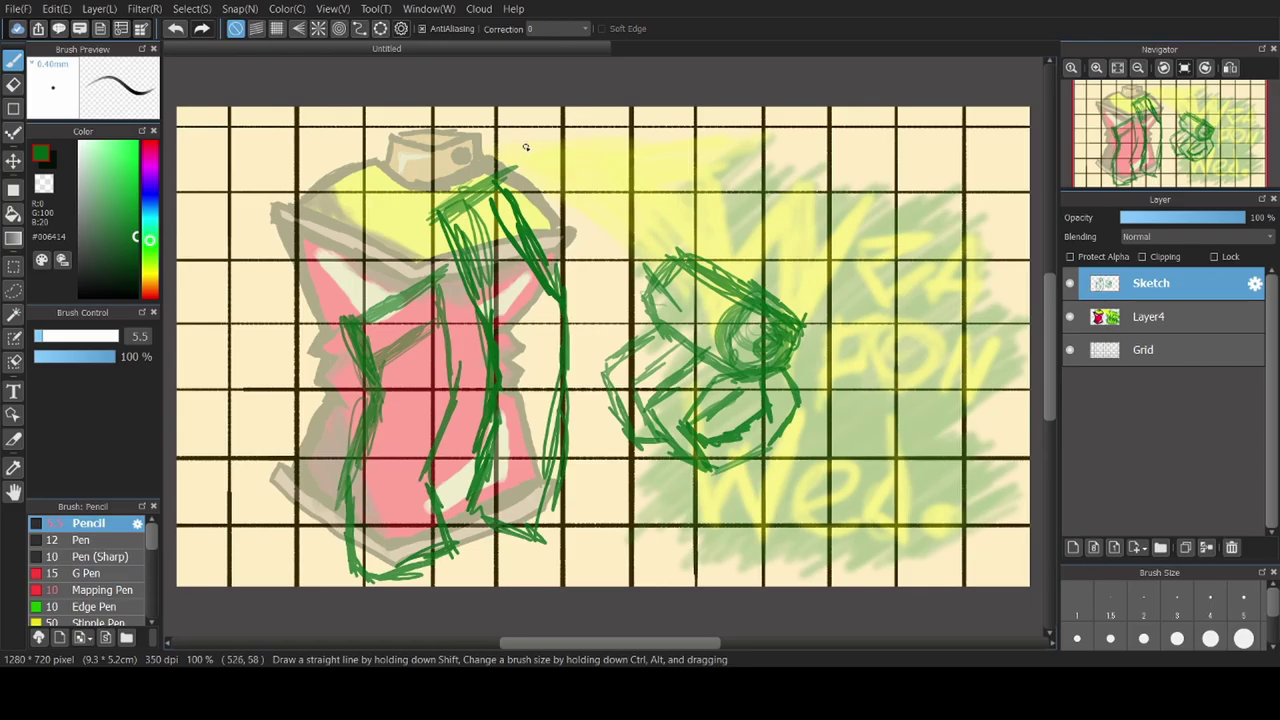
Sketch a small circle beside the can's nozzle, edge lines above and below the cap, and thin lines along the yellow spray
drag(517, 153, 688, 146)
drag(564, 150, 728, 142)
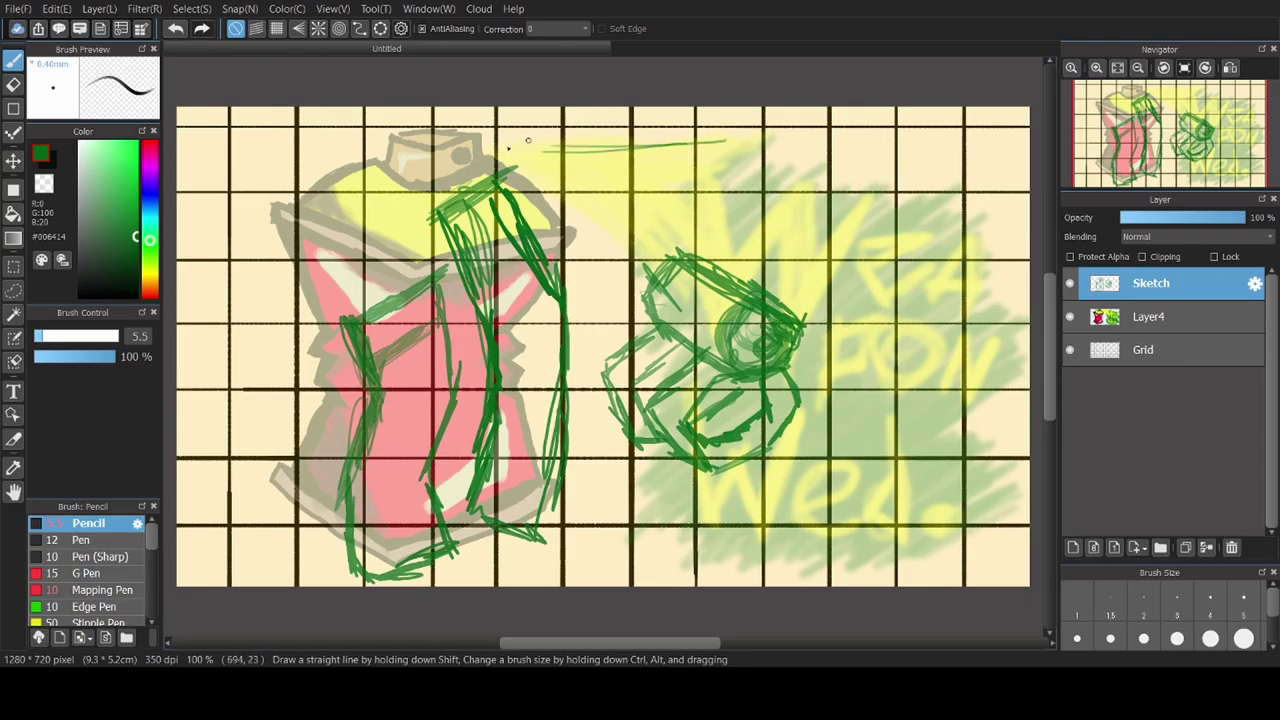
mouse_move(502, 148)
mouse_down()
mouse_move(728, 155)
mouse_move(692, 165)
mouse_up()
mouse_move(523, 137)
mouse_down()
mouse_move(526, 152)
mouse_move(503, 144)
mouse_move(505, 128)
mouse_move(418, 126)
mouse_move(478, 128)
mouse_up()
mouse_move(474, 167)
mouse_down()
mouse_move(506, 160)
mouse_move(436, 176)
mouse_move(458, 171)
mouse_up()
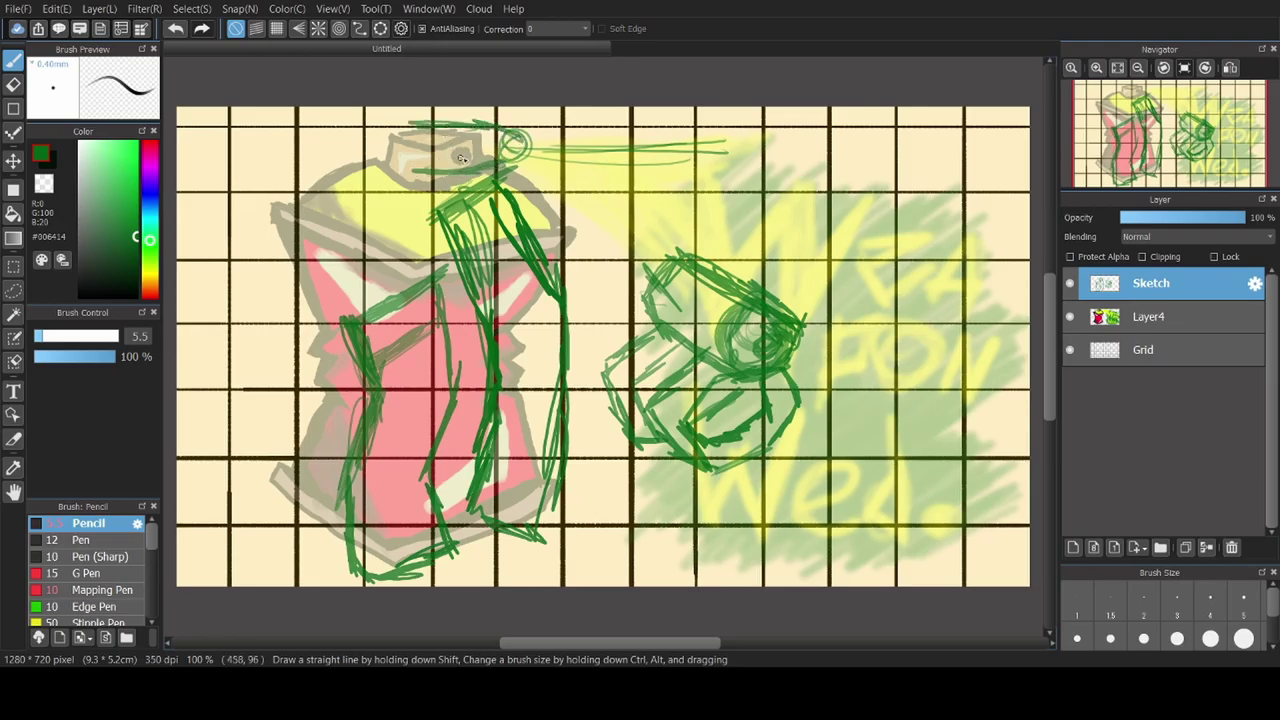
drag(535, 148, 612, 145)
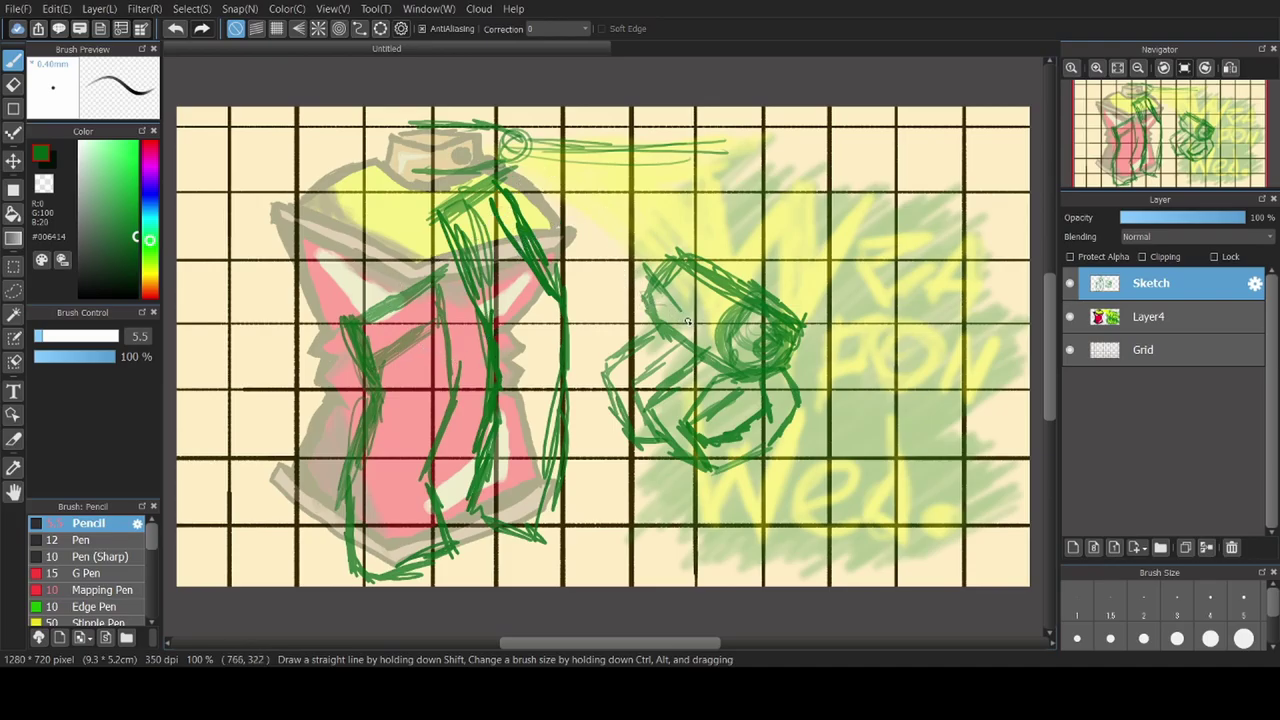
Add a box-like extension behind the cylinder's rear end and a raised contour along its upper edge
mouse_move(648, 295)
mouse_down()
mouse_move(693, 323)
mouse_move(634, 268)
mouse_move(668, 295)
mouse_up()
mouse_move(603, 245)
mouse_down()
mouse_move(590, 300)
mouse_move(651, 341)
mouse_move(684, 341)
mouse_up()
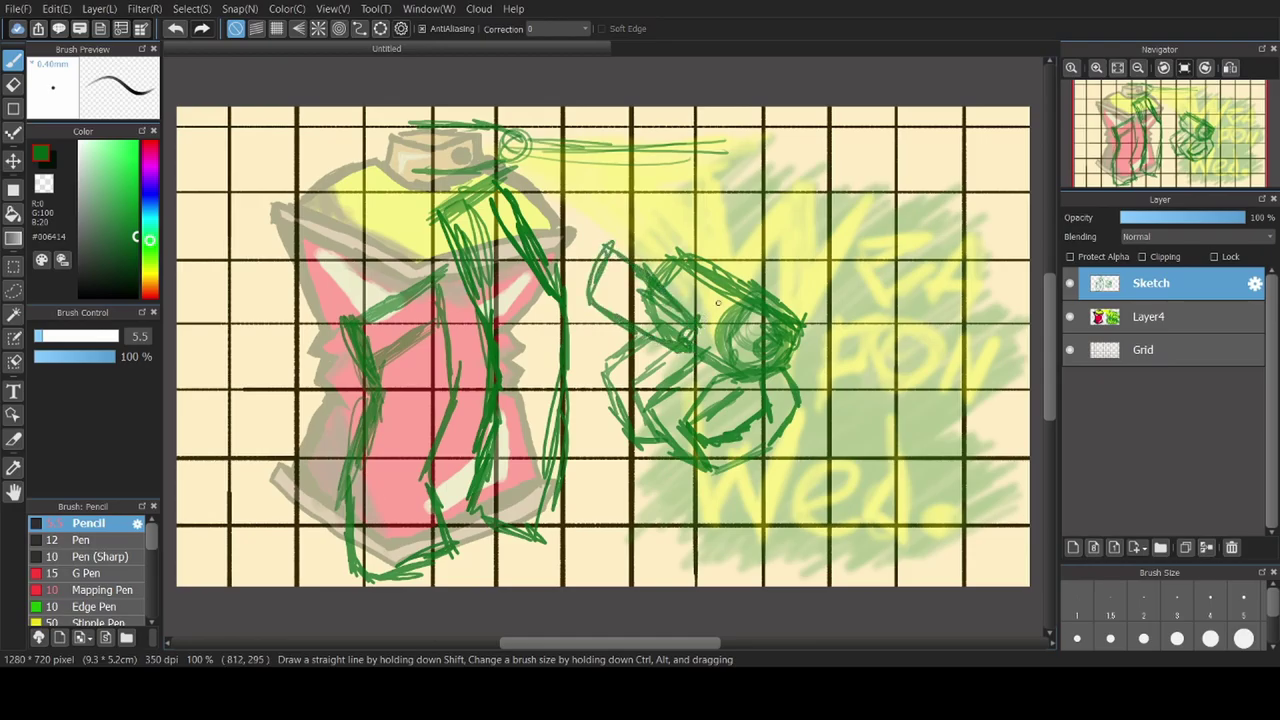
mouse_move(754, 285)
mouse_down()
mouse_move(764, 272)
mouse_move(698, 254)
mouse_move(764, 284)
mouse_move(656, 222)
mouse_move(636, 250)
mouse_move(643, 276)
mouse_up()
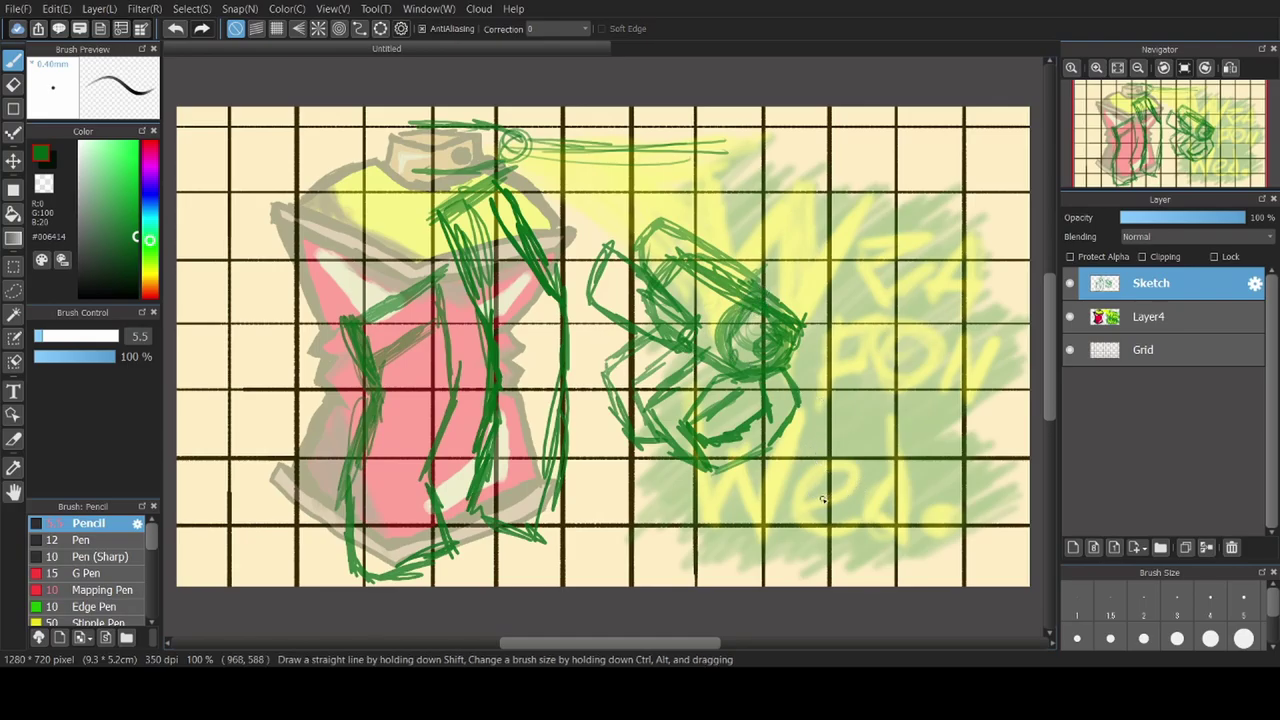
Sketch an angular bent block with small ovals over the lower lettering, and a V-shaped edge just above it
mouse_move(833, 391)
mouse_down()
mouse_move(906, 478)
mouse_move(902, 516)
mouse_move(960, 510)
mouse_move(935, 528)
mouse_move(915, 520)
mouse_move(970, 534)
mouse_move(1008, 495)
mouse_move(980, 426)
mouse_move(933, 376)
mouse_move(927, 428)
mouse_move(896, 418)
mouse_move(855, 374)
mouse_move(862, 352)
mouse_move(922, 382)
mouse_up()
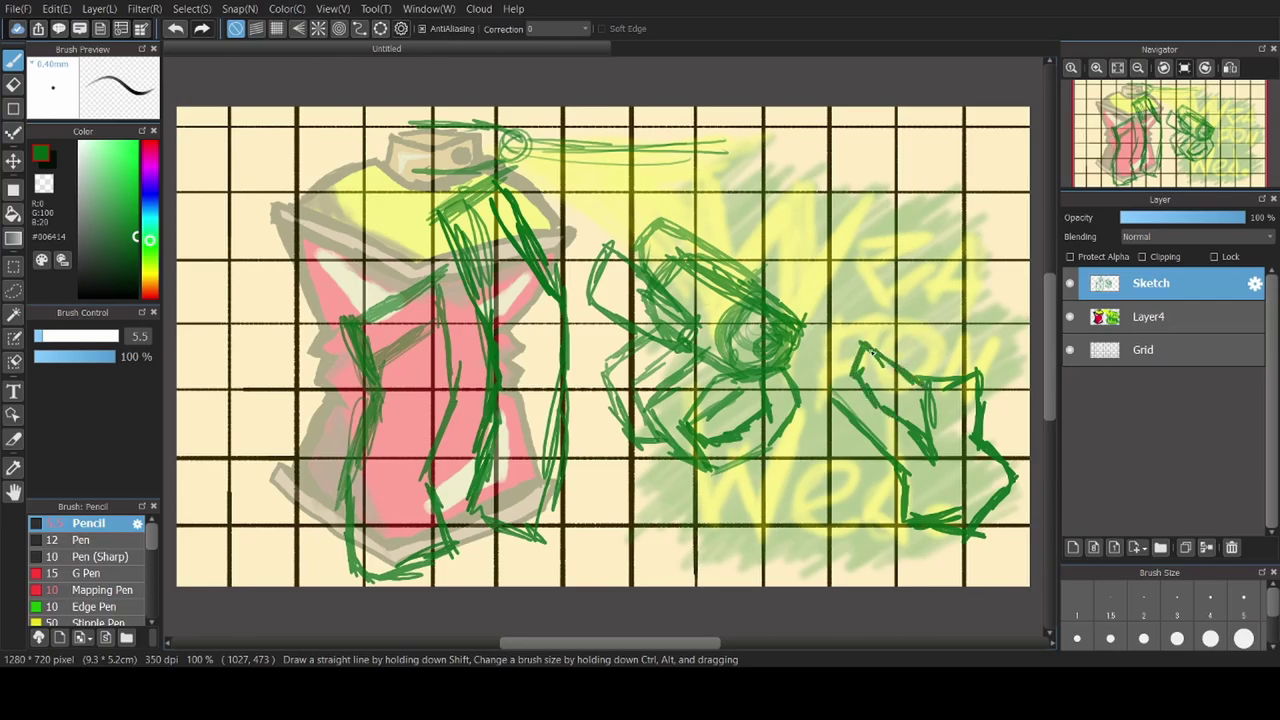
mouse_move(872, 346)
mouse_down()
mouse_move(927, 341)
mouse_move(964, 371)
mouse_move(888, 387)
mouse_move(900, 379)
mouse_move(897, 423)
mouse_move(876, 392)
mouse_move(884, 416)
mouse_move(889, 401)
mouse_move(865, 410)
mouse_move(872, 374)
mouse_move(852, 368)
mouse_move(834, 414)
mouse_move(844, 376)
mouse_move(855, 432)
mouse_move(839, 424)
mouse_move(892, 450)
mouse_up()
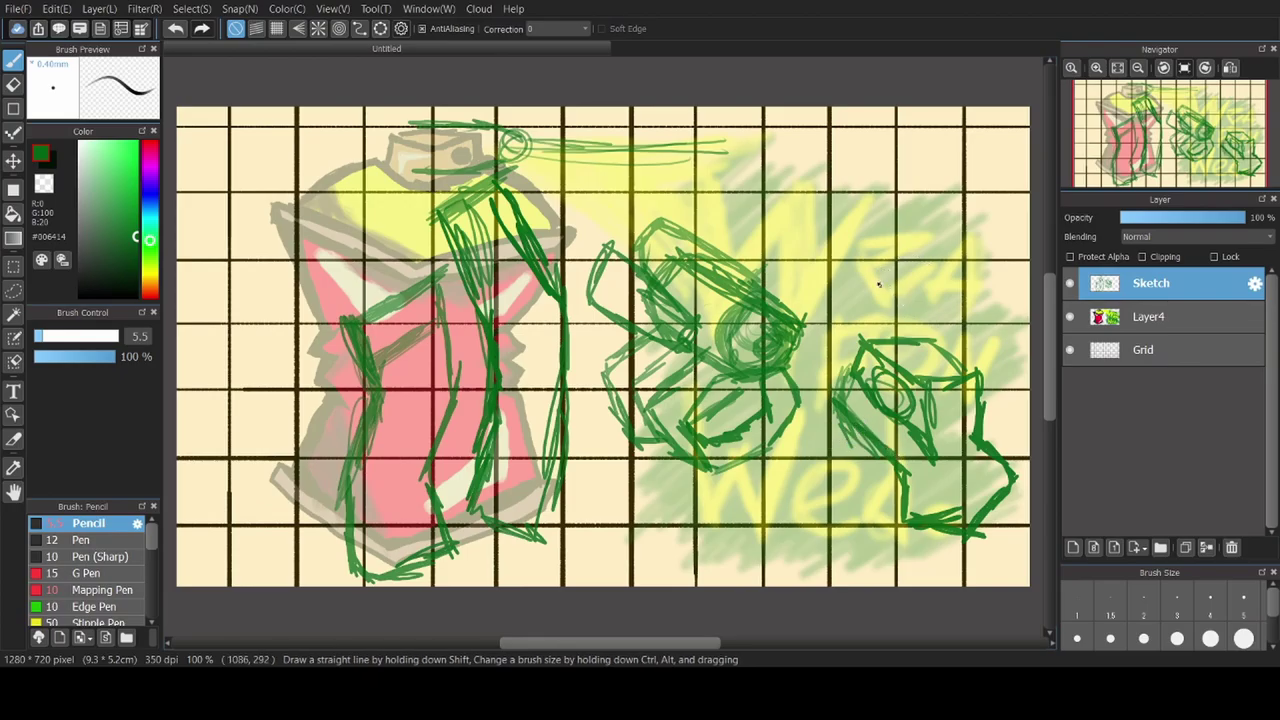
drag(890, 314, 960, 278)
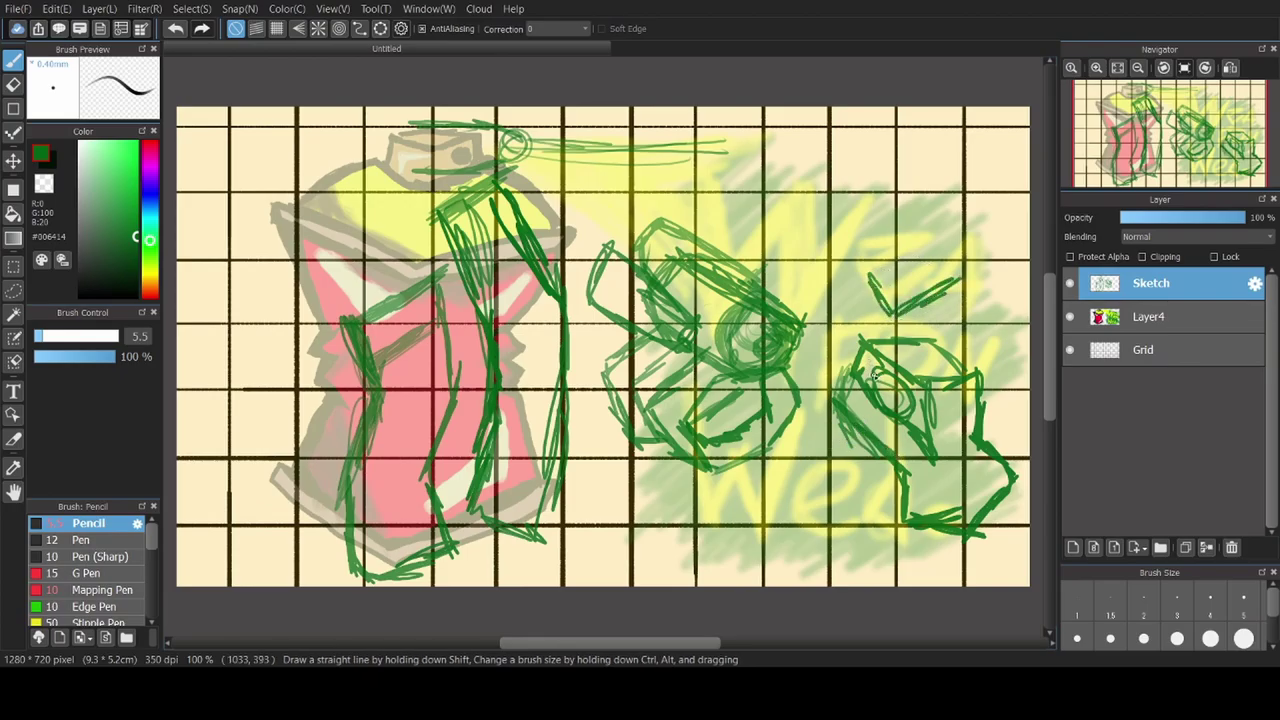
drag(842, 418, 844, 390)
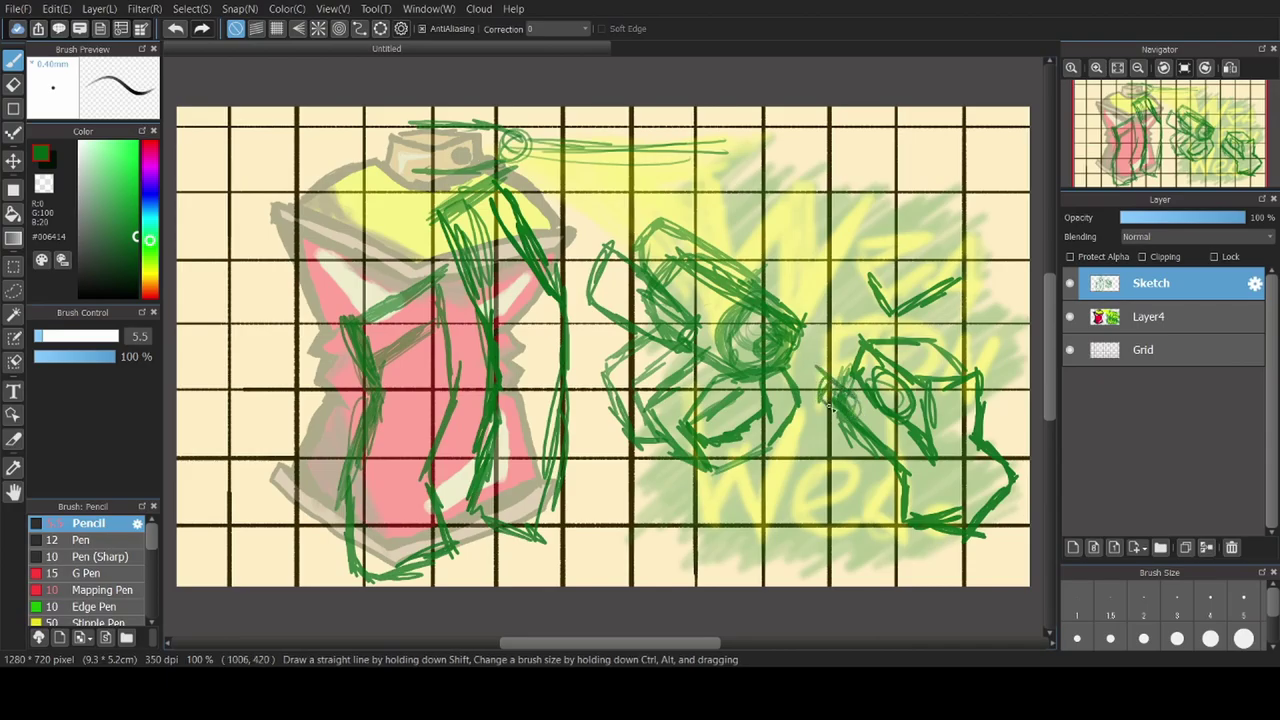
Extend the V-shaped edge into a tall closed block with two ovals near its top and one near its base
mouse_move(912, 309)
mouse_down()
mouse_move(851, 261)
mouse_move(876, 234)
mouse_move(861, 152)
mouse_move(865, 169)
mouse_move(918, 124)
mouse_move(949, 160)
mouse_move(953, 140)
mouse_move(963, 183)
mouse_move(946, 240)
mouse_up()
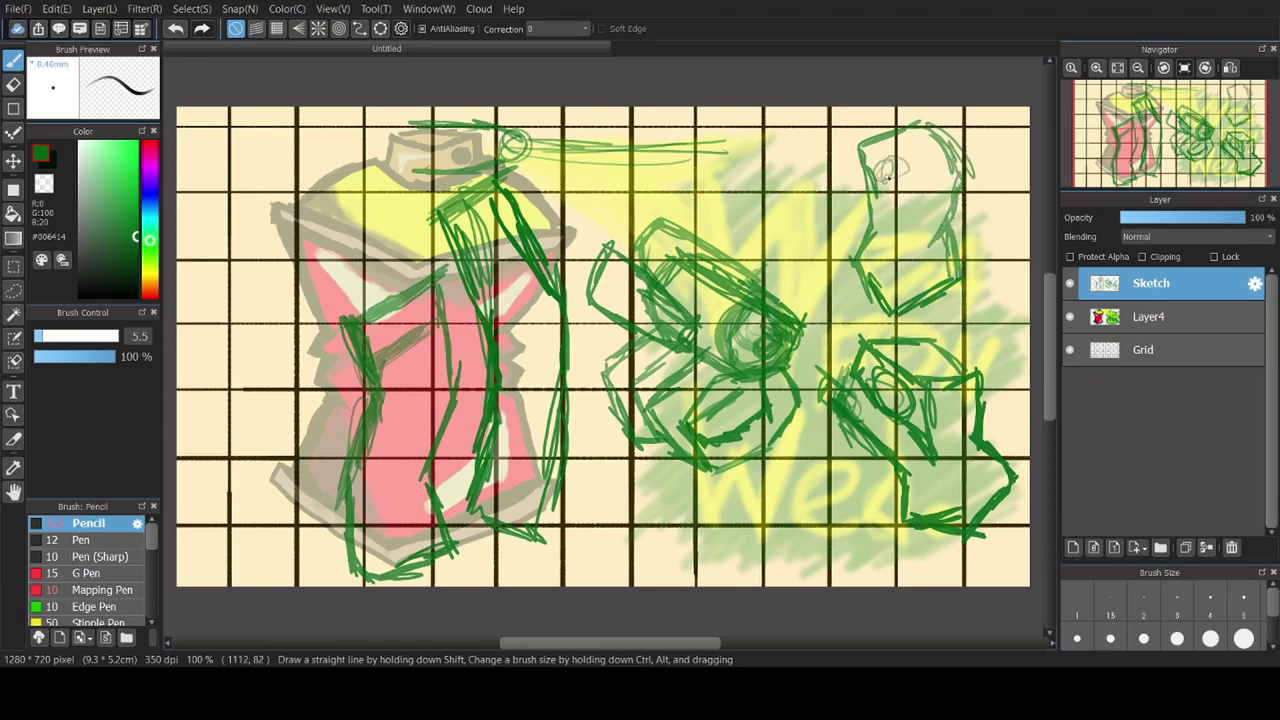
mouse_move(922, 158)
mouse_down()
mouse_move(934, 192)
mouse_move(924, 160)
mouse_up()
mouse_move(899, 270)
mouse_down()
mouse_move(910, 286)
mouse_move(884, 279)
mouse_up()
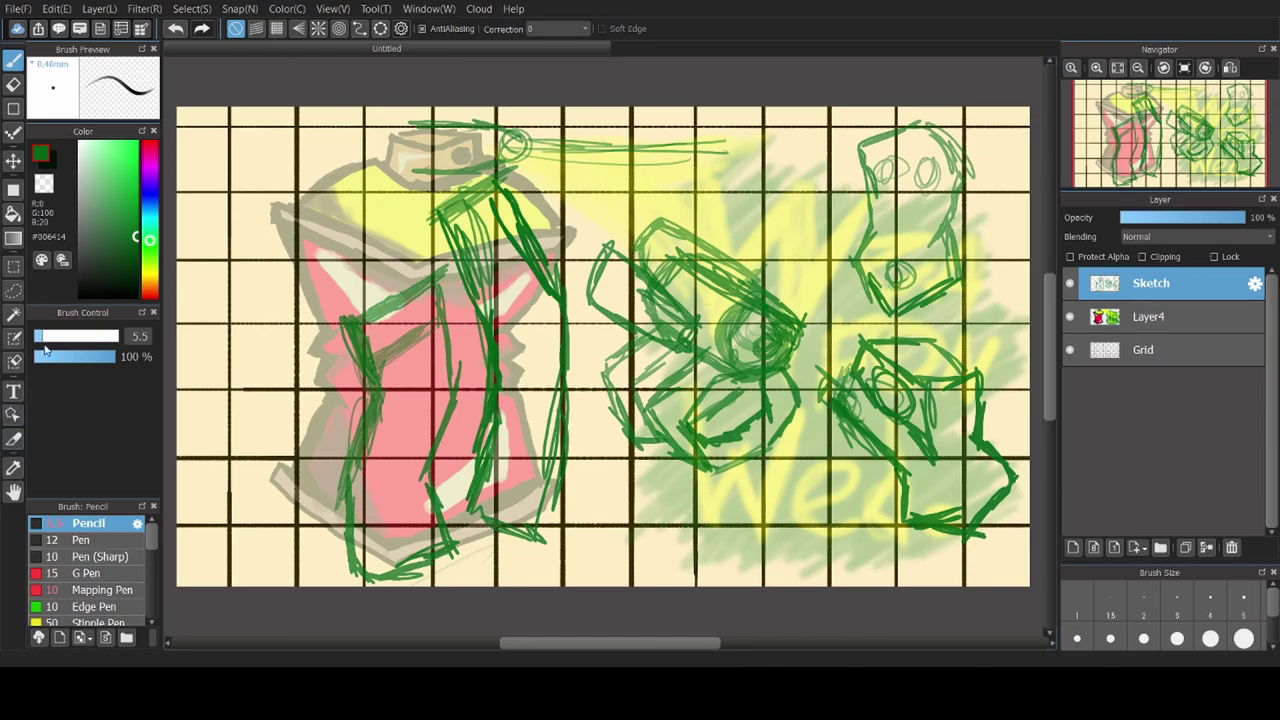
Try a size 24 pencil stroke at the can's base, and undo it
drag(72, 334, 77, 338)
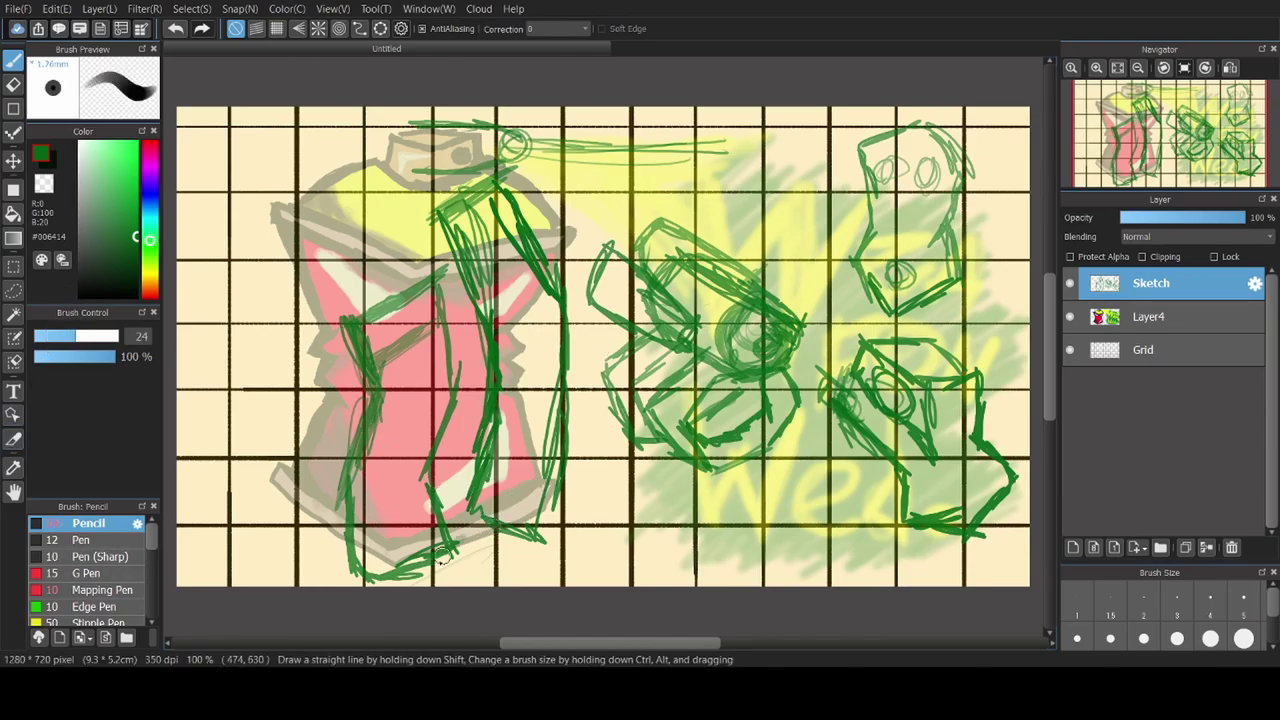
mouse_move(445, 550)
mouse_down()
mouse_move(472, 517)
mouse_move(428, 584)
mouse_move(490, 497)
mouse_up()
key(ctrl+z)
Erase the green sketch lines covering the spray can with the Pen eraser at size 84
click(13, 84)
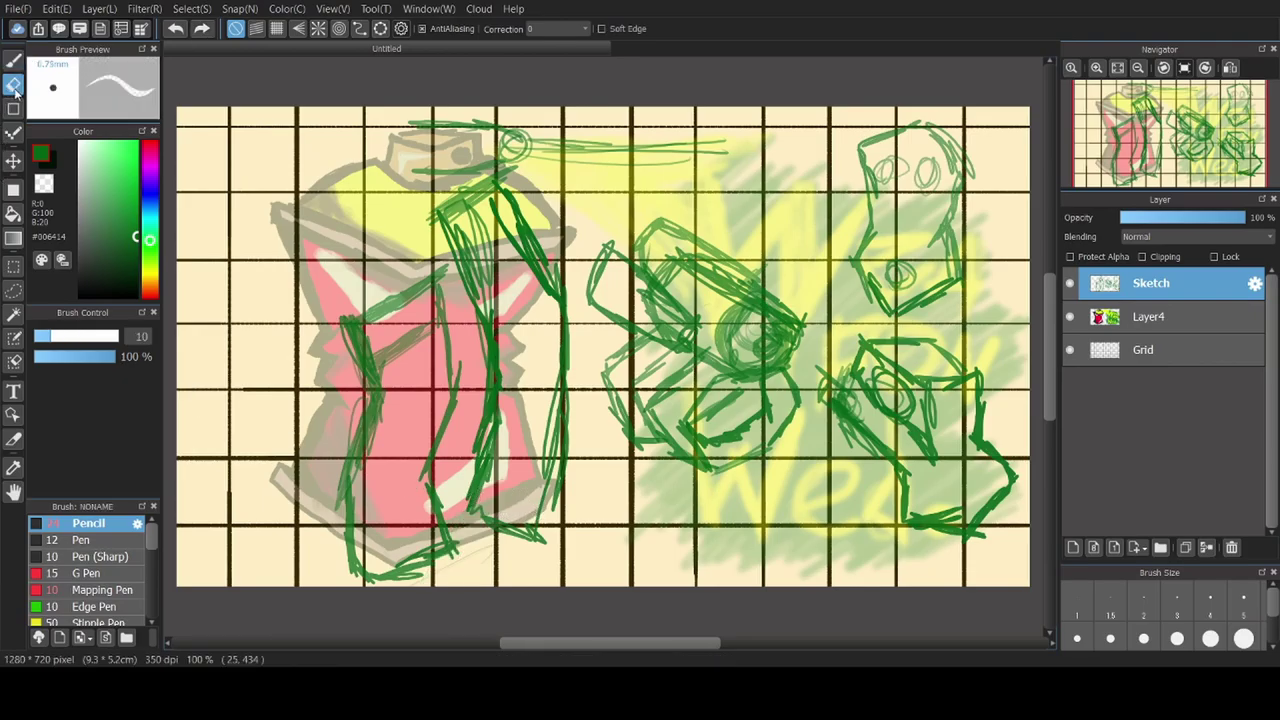
click(99, 541)
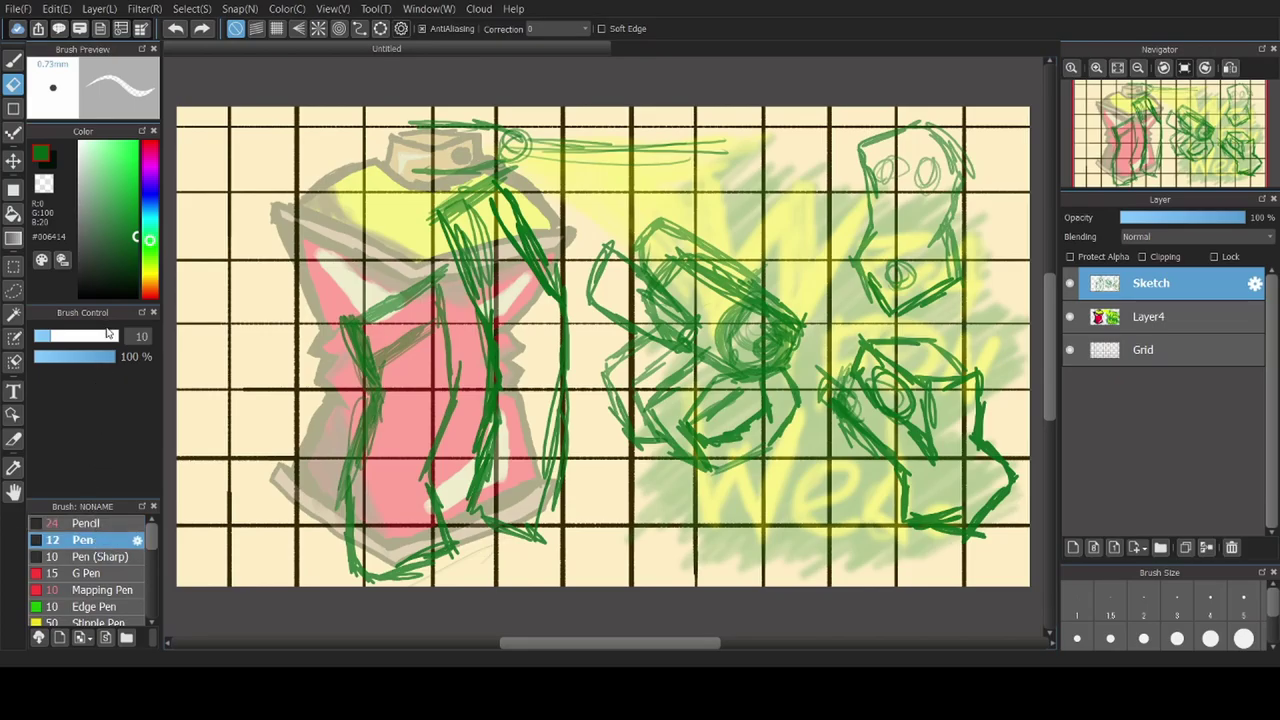
drag(105, 340, 108, 338)
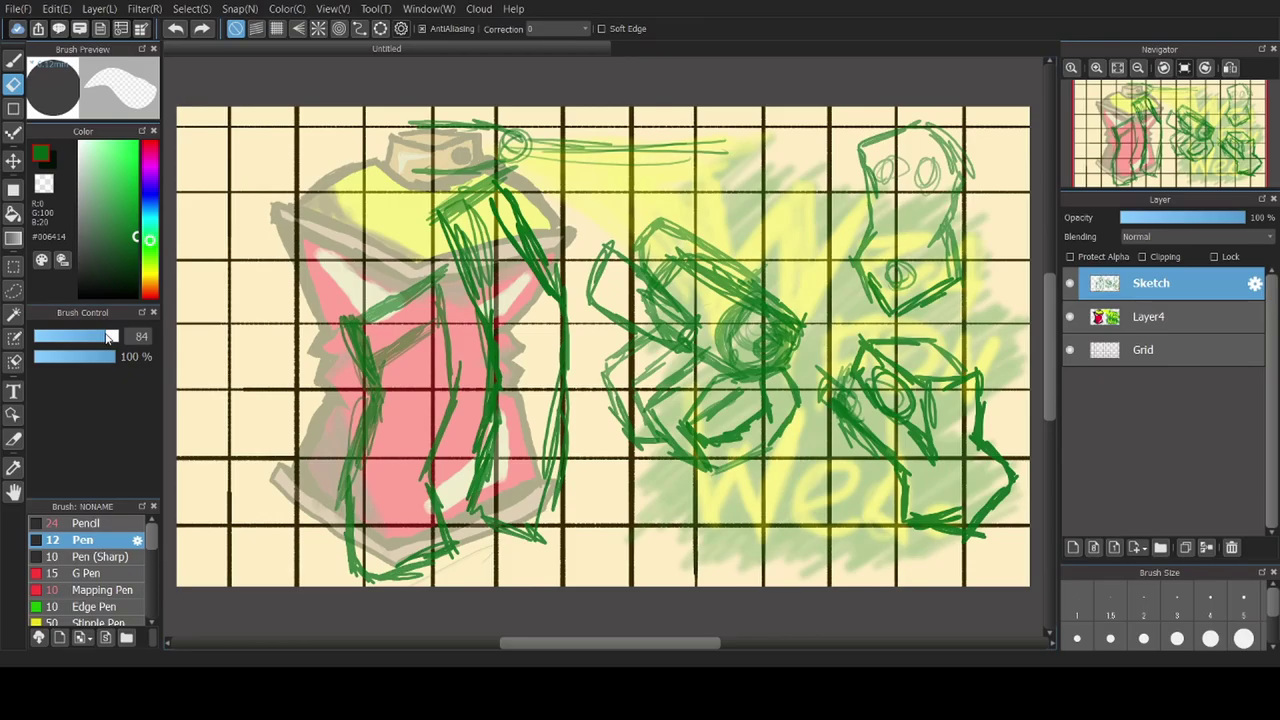
mouse_move(380, 597)
mouse_down()
mouse_move(544, 532)
mouse_move(554, 543)
mouse_move(419, 594)
mouse_move(412, 580)
mouse_move(549, 497)
mouse_move(553, 480)
mouse_move(373, 566)
mouse_move(401, 540)
mouse_move(407, 507)
mouse_move(530, 446)
mouse_move(357, 559)
mouse_move(514, 446)
mouse_move(365, 492)
mouse_move(390, 436)
mouse_move(504, 399)
mouse_move(431, 462)
mouse_move(443, 418)
mouse_move(383, 471)
mouse_move(347, 481)
mouse_move(400, 230)
mouse_move(493, 146)
mouse_move(638, 155)
mouse_move(714, 132)
mouse_move(650, 155)
mouse_move(710, 150)
mouse_move(417, 134)
mouse_move(466, 130)
mouse_move(550, 152)
mouse_move(526, 190)
mouse_move(488, 212)
mouse_move(506, 245)
mouse_move(513, 230)
mouse_move(544, 240)
mouse_move(503, 248)
mouse_move(519, 232)
mouse_move(456, 333)
mouse_move(522, 285)
mouse_move(532, 370)
mouse_move(548, 378)
mouse_move(547, 263)
mouse_move(561, 436)
mouse_move(560, 342)
mouse_up()
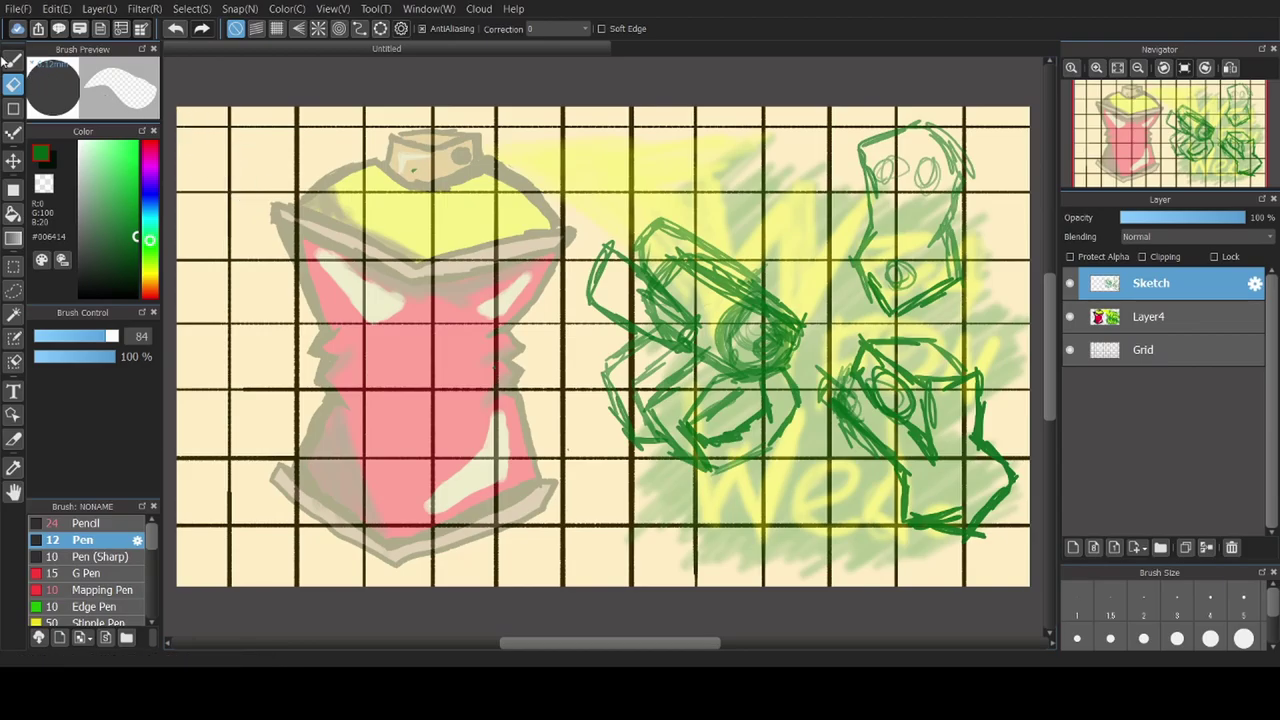
Try a bold angular shape on the can's body with the size 12 Pen, and undo all its strokes
click(12, 61)
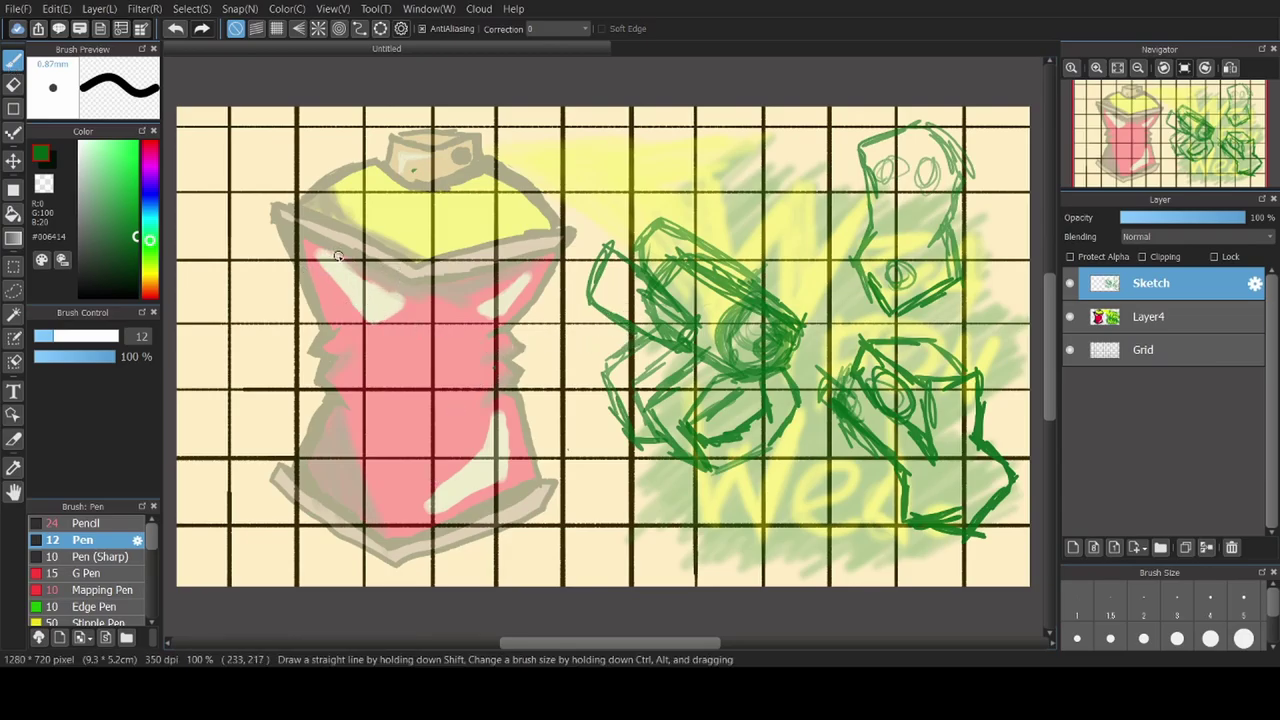
mouse_move(341, 238)
mouse_down()
mouse_move(328, 280)
mouse_move(384, 405)
mouse_move(426, 358)
mouse_move(394, 298)
mouse_move(416, 259)
mouse_move(417, 287)
mouse_move(409, 245)
mouse_move(371, 244)
mouse_move(393, 325)
mouse_move(367, 266)
mouse_move(367, 323)
mouse_move(401, 288)
mouse_move(397, 253)
mouse_move(409, 250)
mouse_move(426, 300)
mouse_move(350, 268)
mouse_move(340, 378)
mouse_up()
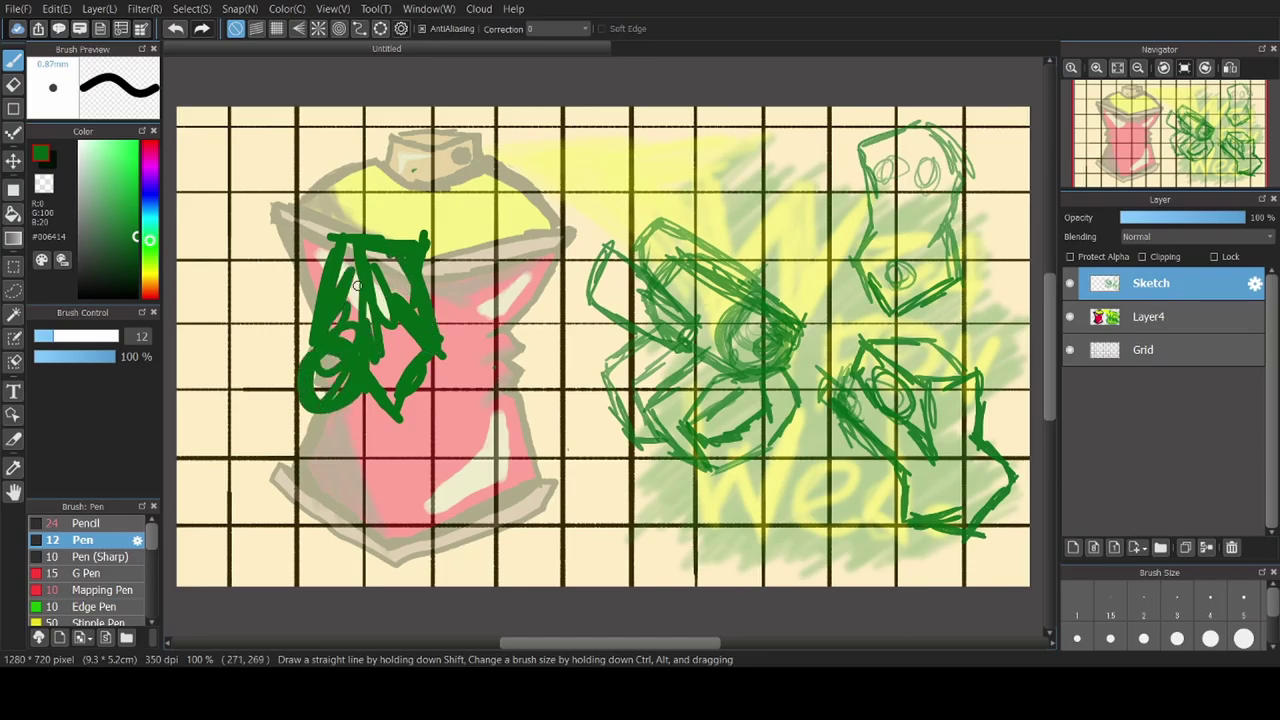
key(ctrl+z)
key(ctrl+z)
key(ctrl+z)
key(ctrl+z)
key(ctrl+z)
key(ctrl+z)
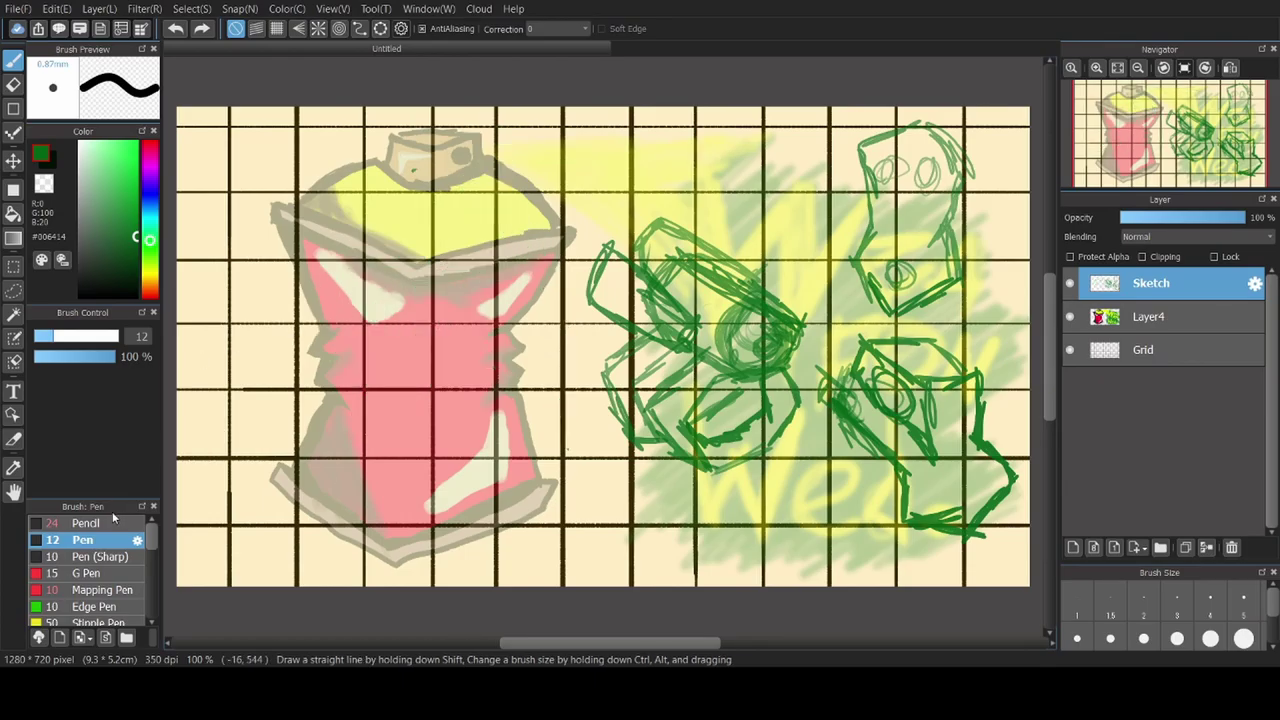
Try broad size 24 Pencil marks and shading across the can, and undo them
click(102, 525)
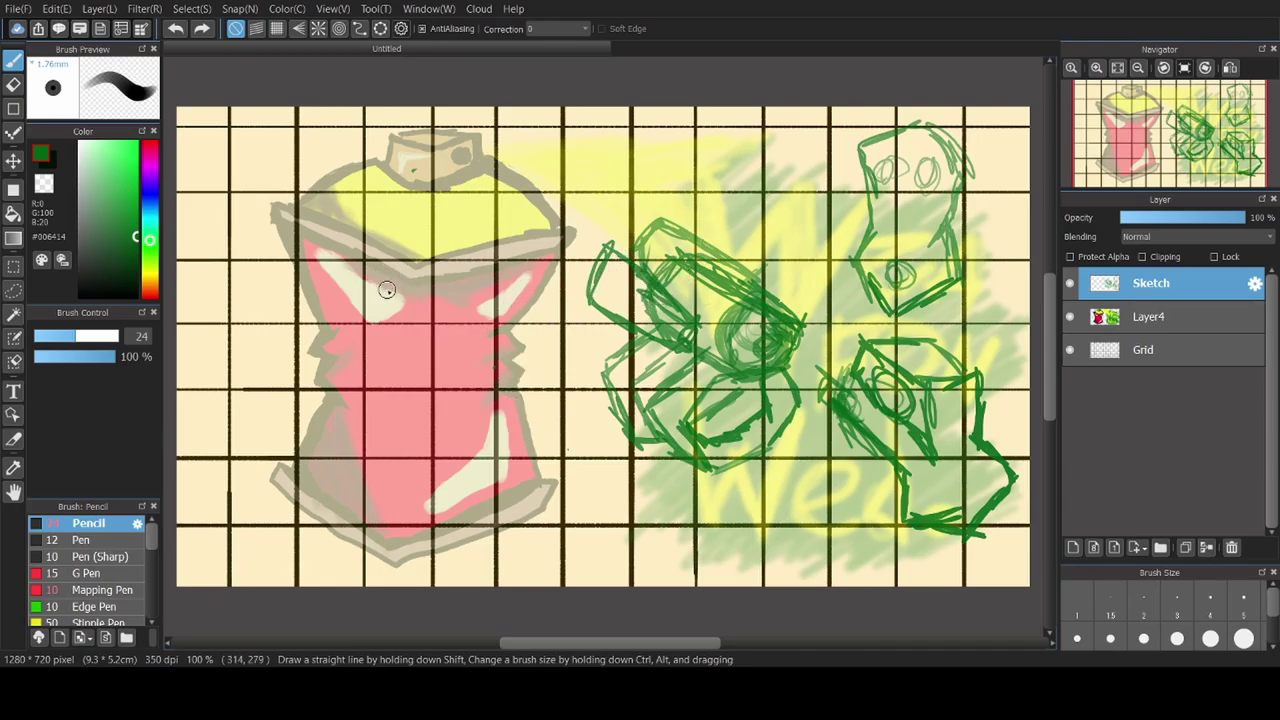
drag(392, 292, 402, 242)
mouse_move(442, 295)
mouse_down()
mouse_move(415, 246)
mouse_move(458, 358)
mouse_move(466, 251)
mouse_move(481, 260)
mouse_move(470, 240)
mouse_move(523, 294)
mouse_move(520, 278)
mouse_up()
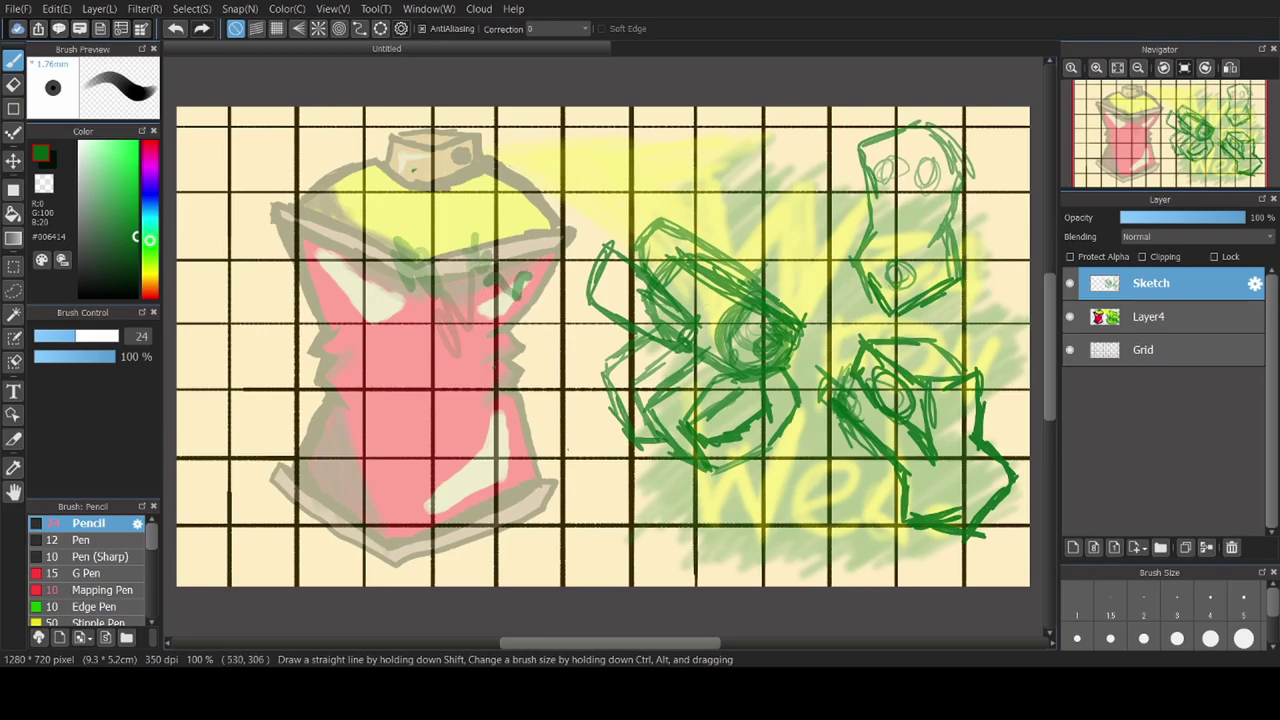
mouse_move(575, 358)
mouse_down()
mouse_move(462, 380)
mouse_move(445, 300)
mouse_move(430, 341)
mouse_move(495, 228)
mouse_move(600, 189)
mouse_move(536, 316)
mouse_move(550, 270)
mouse_move(520, 250)
mouse_move(470, 330)
mouse_move(542, 258)
mouse_move(455, 470)
mouse_move(586, 286)
mouse_move(555, 237)
mouse_up()
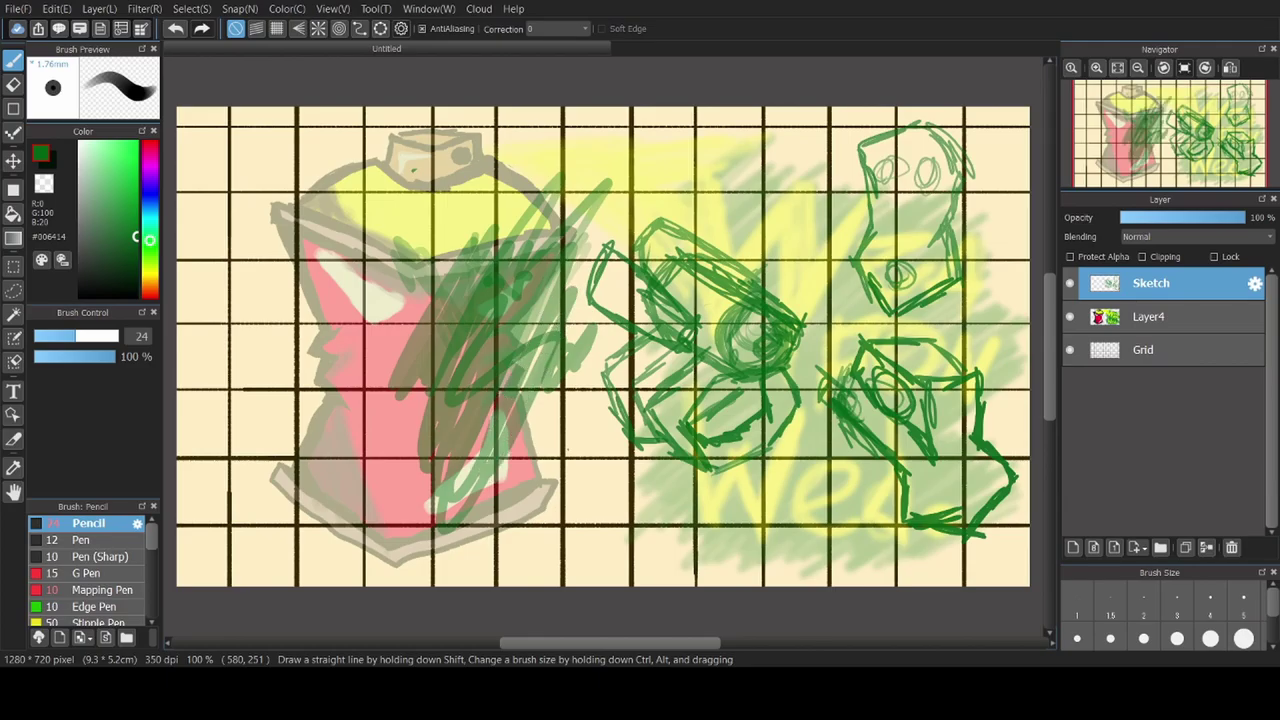
key(ctrl+z)
key(ctrl+z)
key(ctrl+z)
key(ctrl+z)
key(ctrl+z)
key(ctrl+z)
key(ctrl+z)
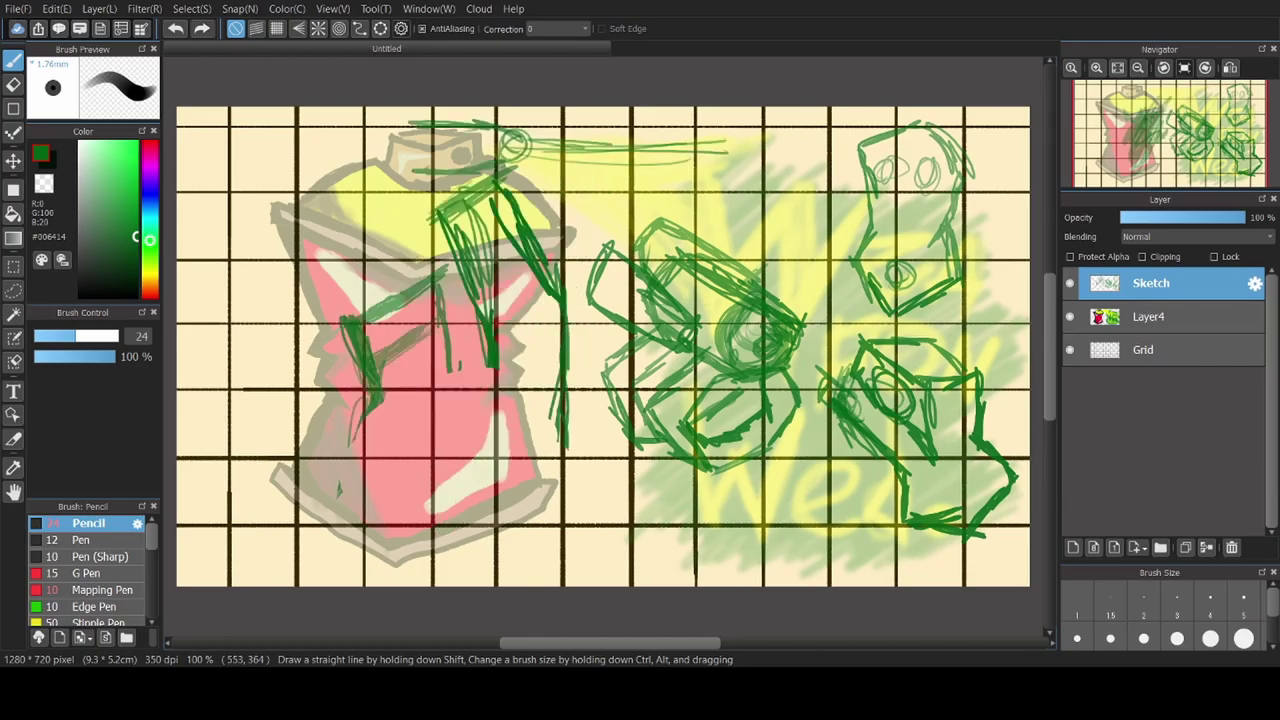
key(ctrl+z)
key(ctrl+z)
key(ctrl+z)
key(ctrl+z)
key(ctrl+z)
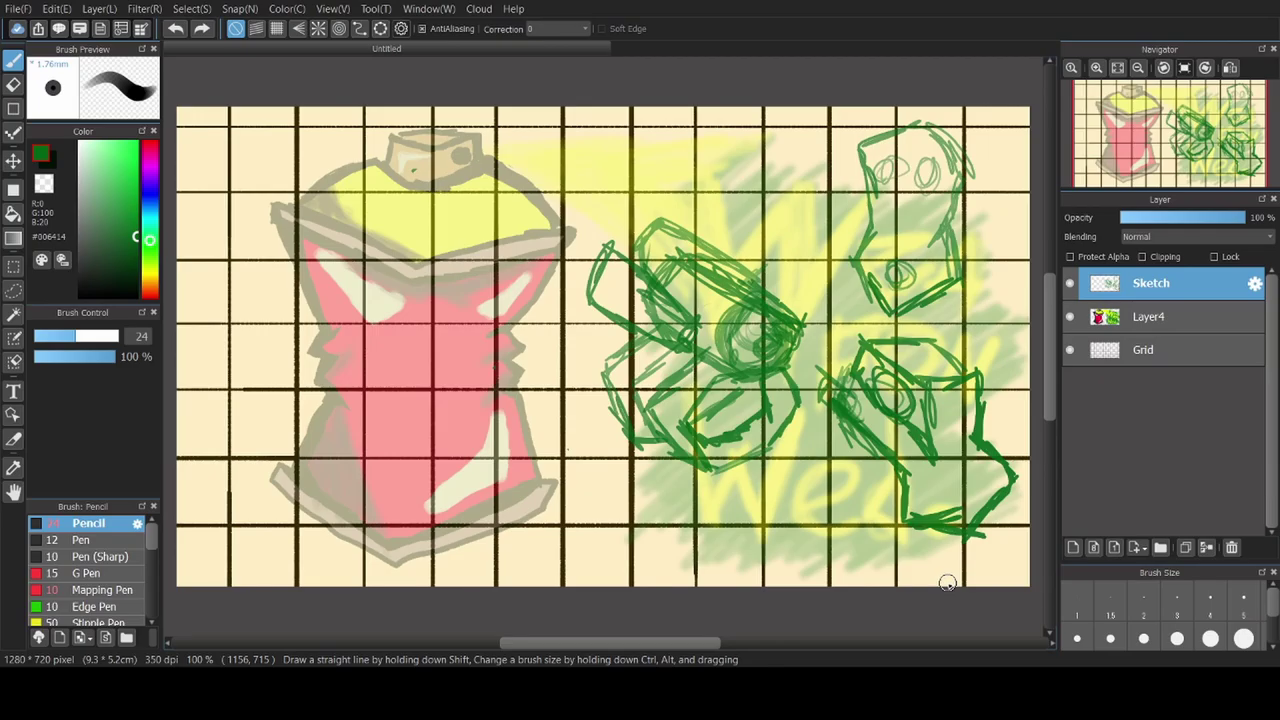
Add a layer named Wrist mount above Sketch and set up the size 10 Pen (Sharp) in near-black green #001103
click(1073, 547)
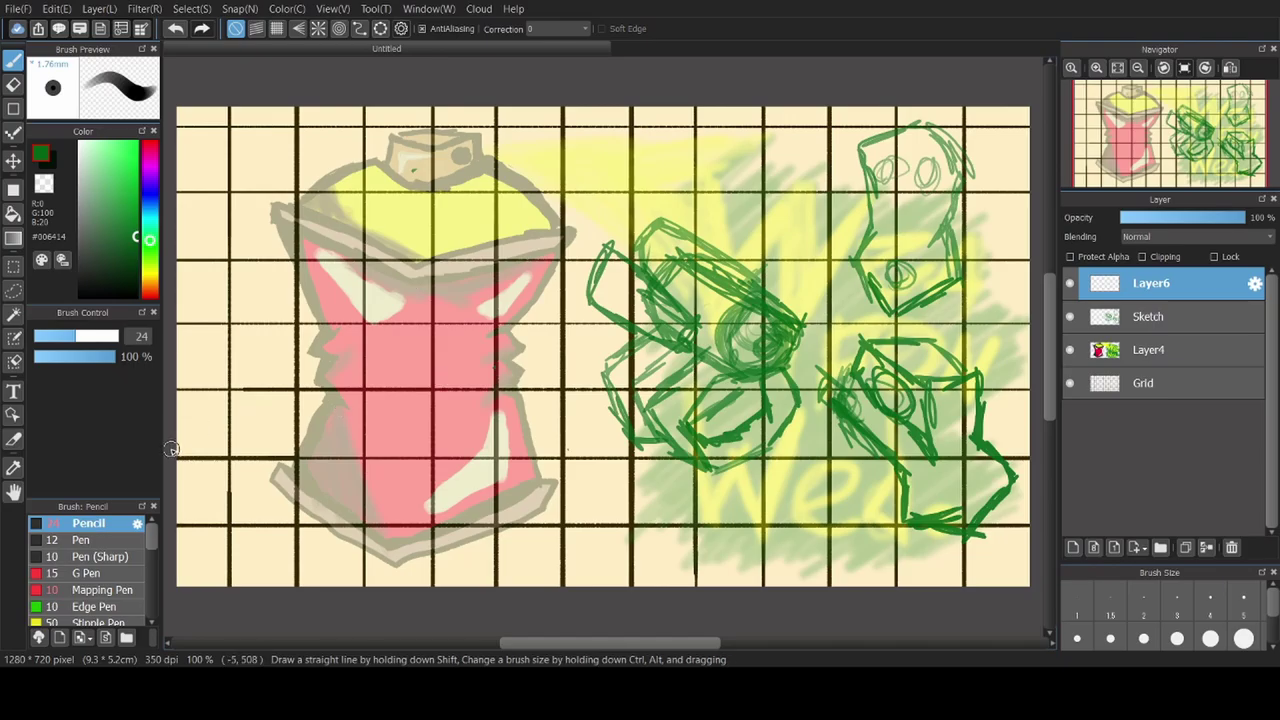
click(116, 544)
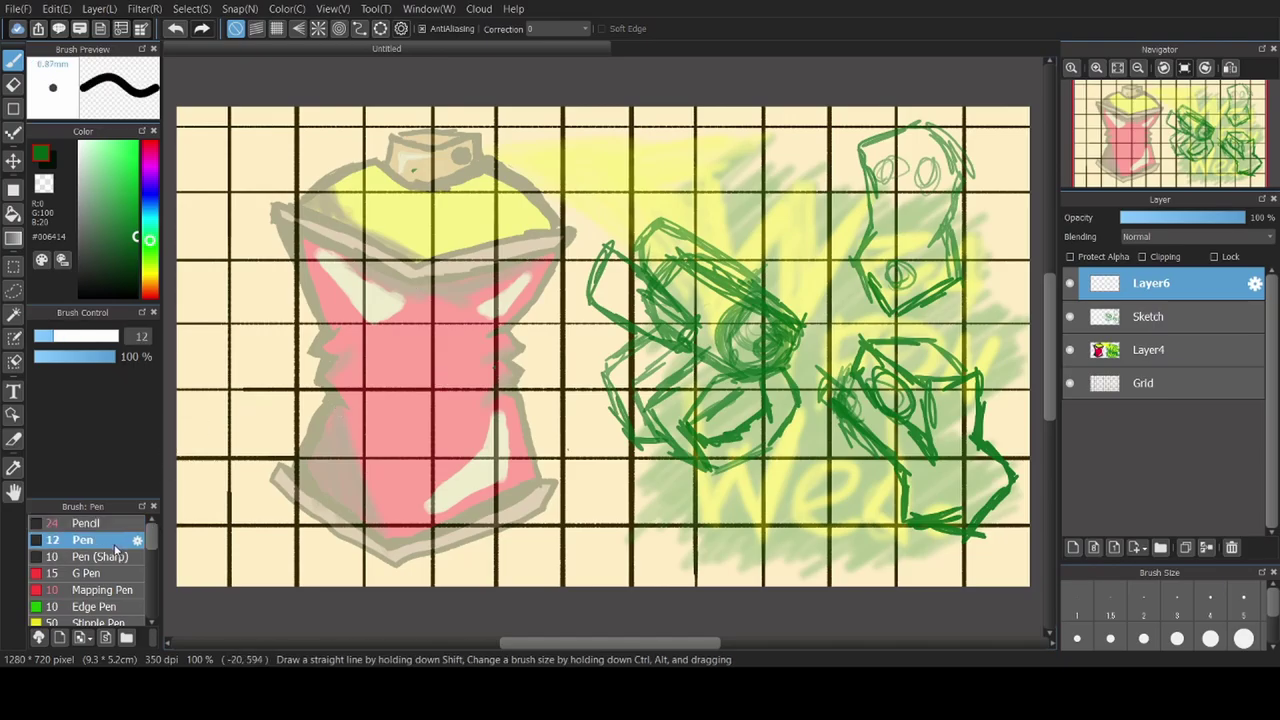
drag(114, 549, 109, 557)
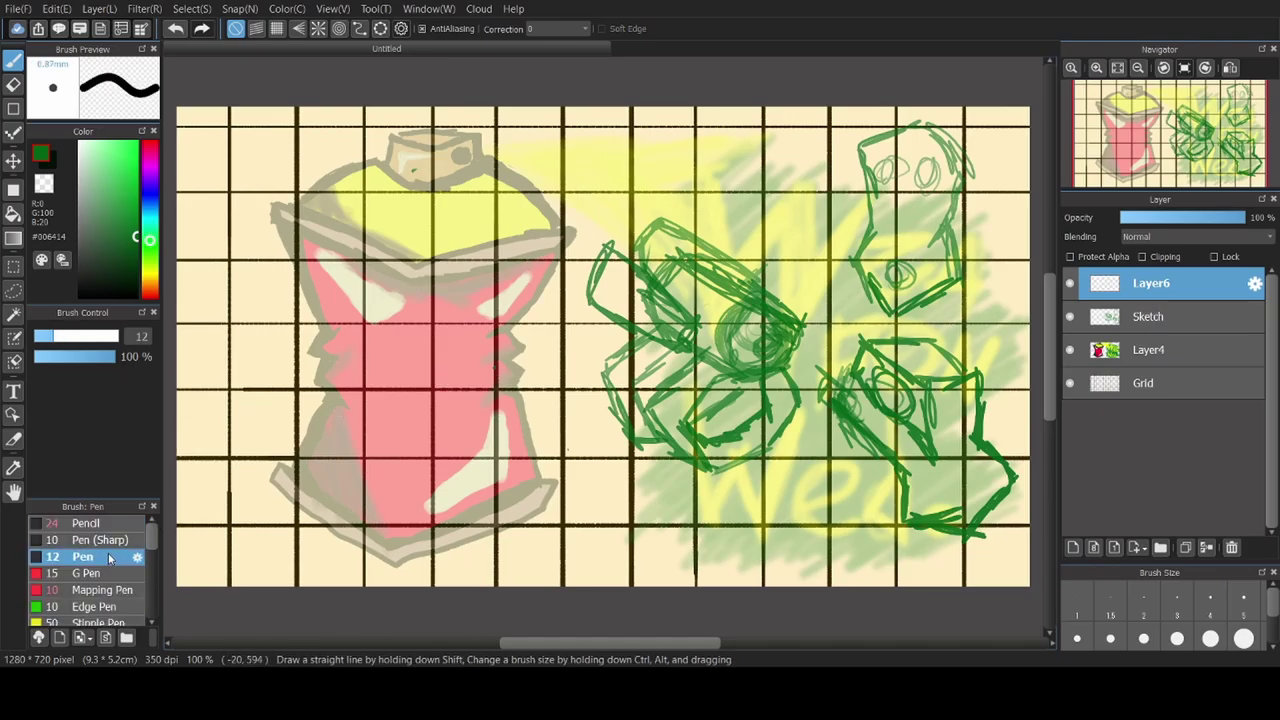
click(104, 543)
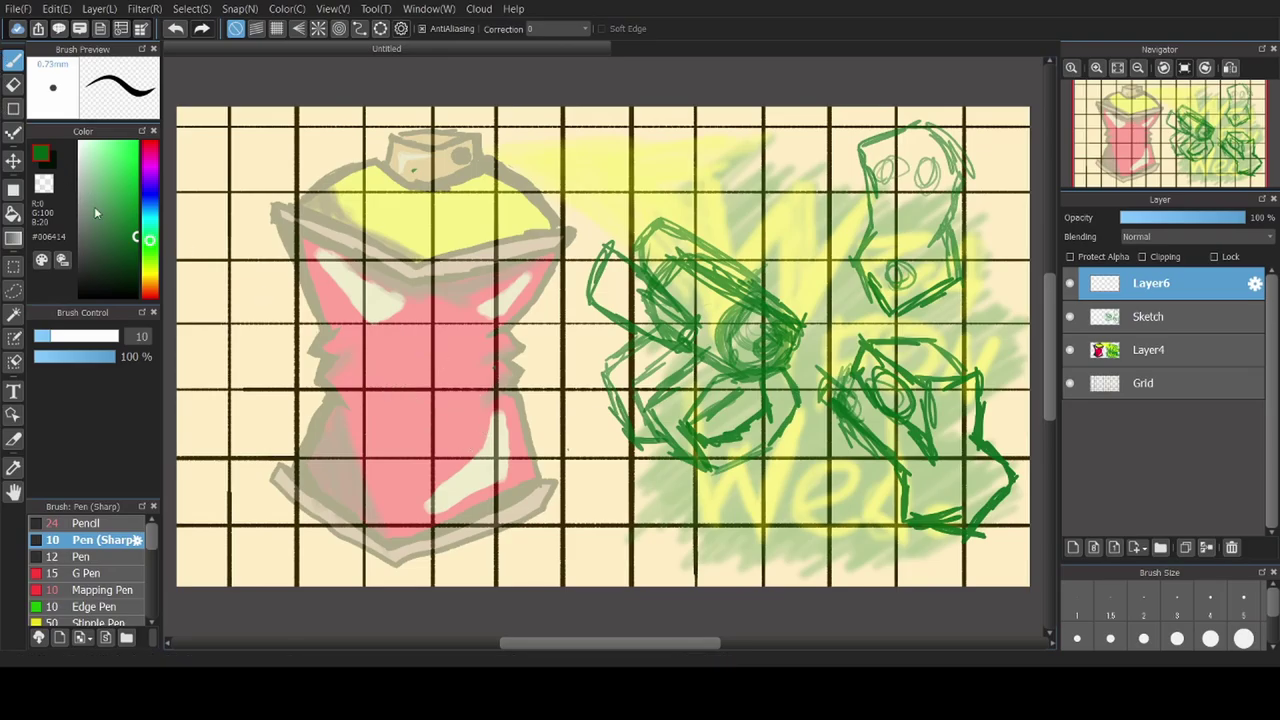
click(136, 279)
drag(138, 283, 145, 292)
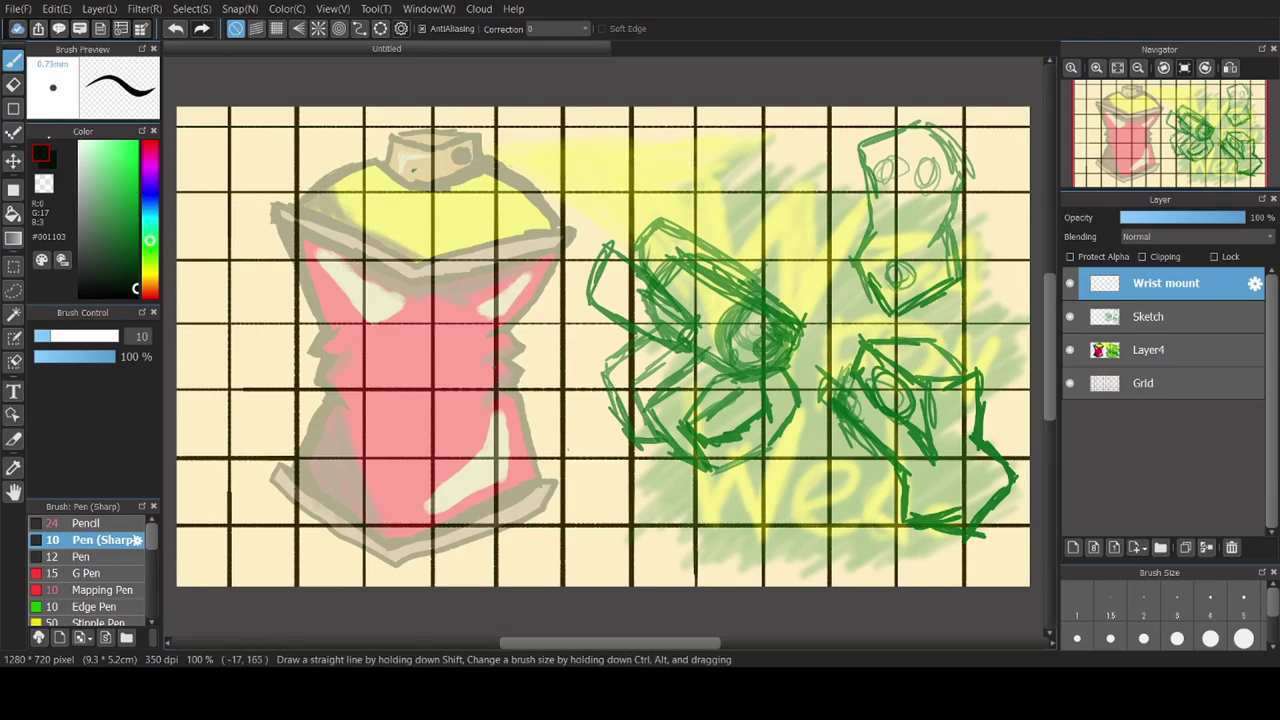
key(e)
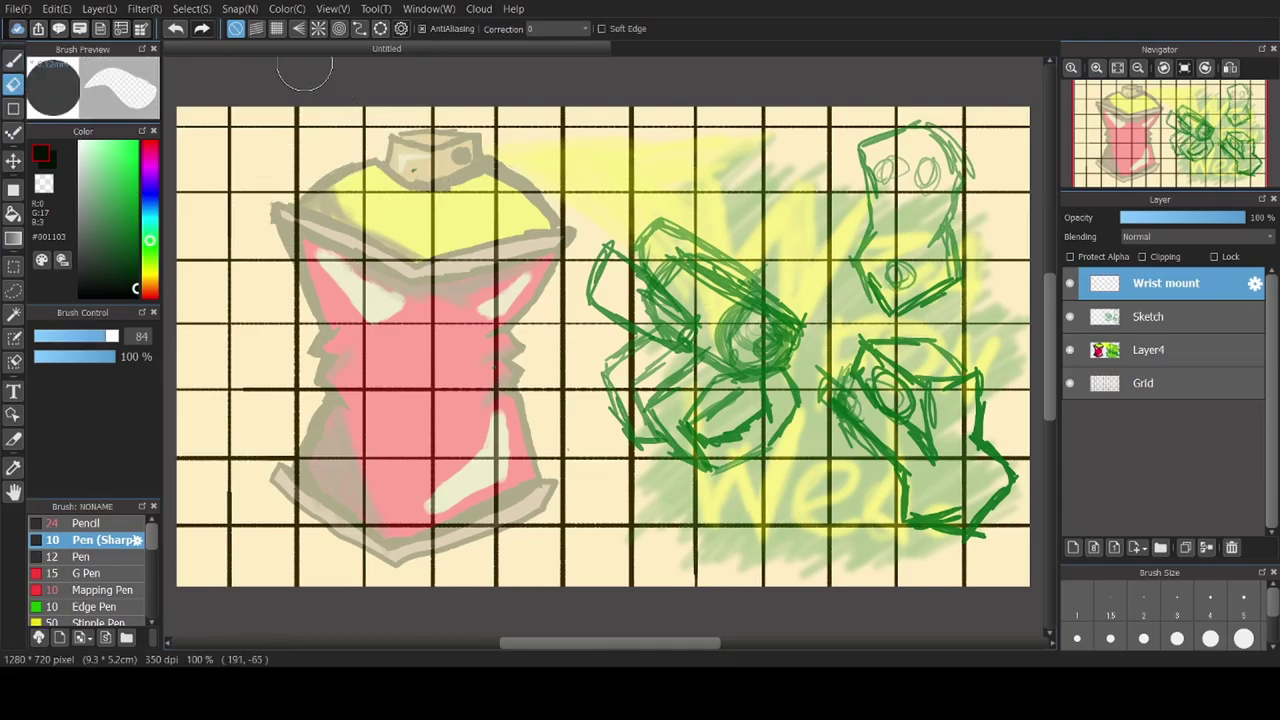
key(b)
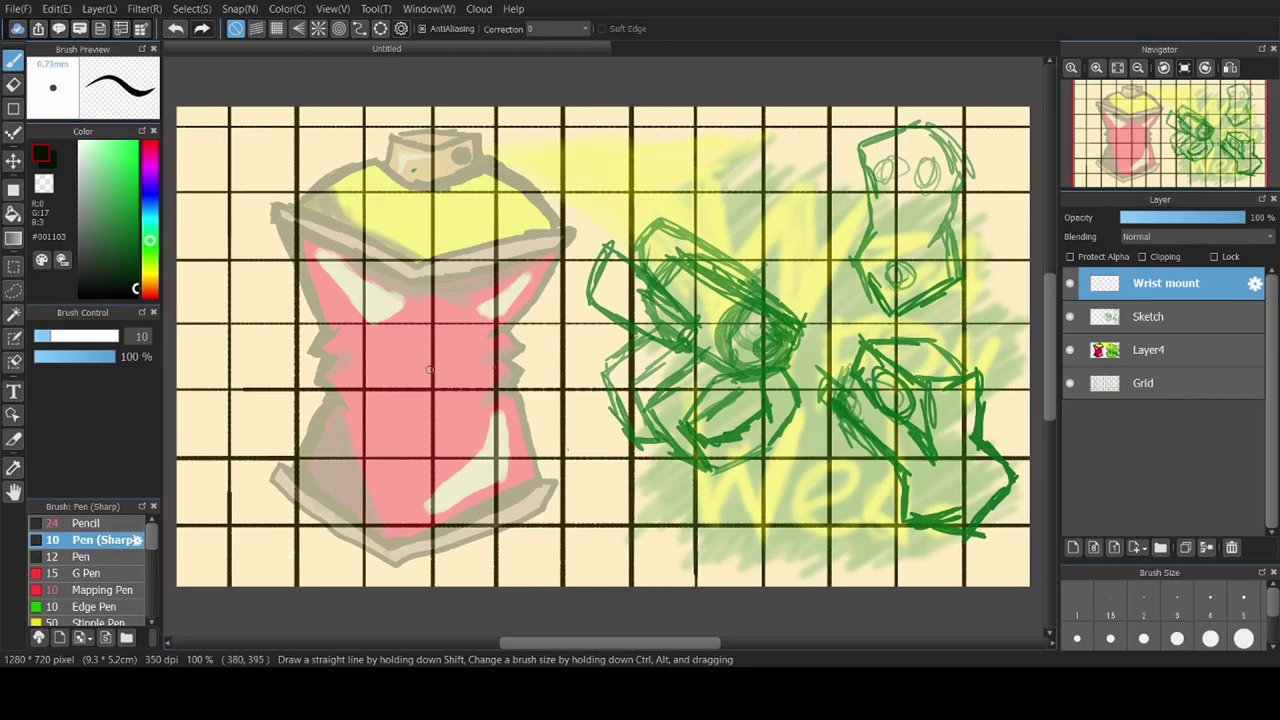
Free-transform the Sketch layer's drawings into a narrower, slightly skewed group over the lettering, and make Wrist mount the active layer
click(1178, 315)
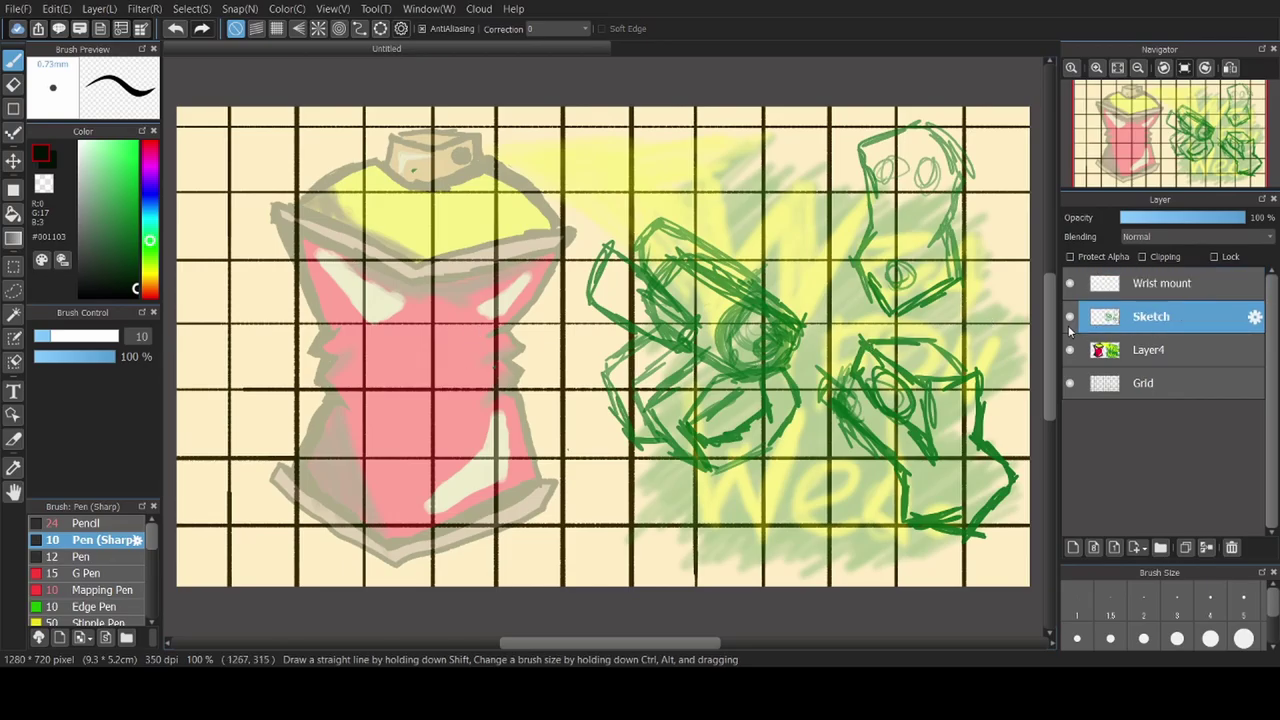
key(ctrl+t)
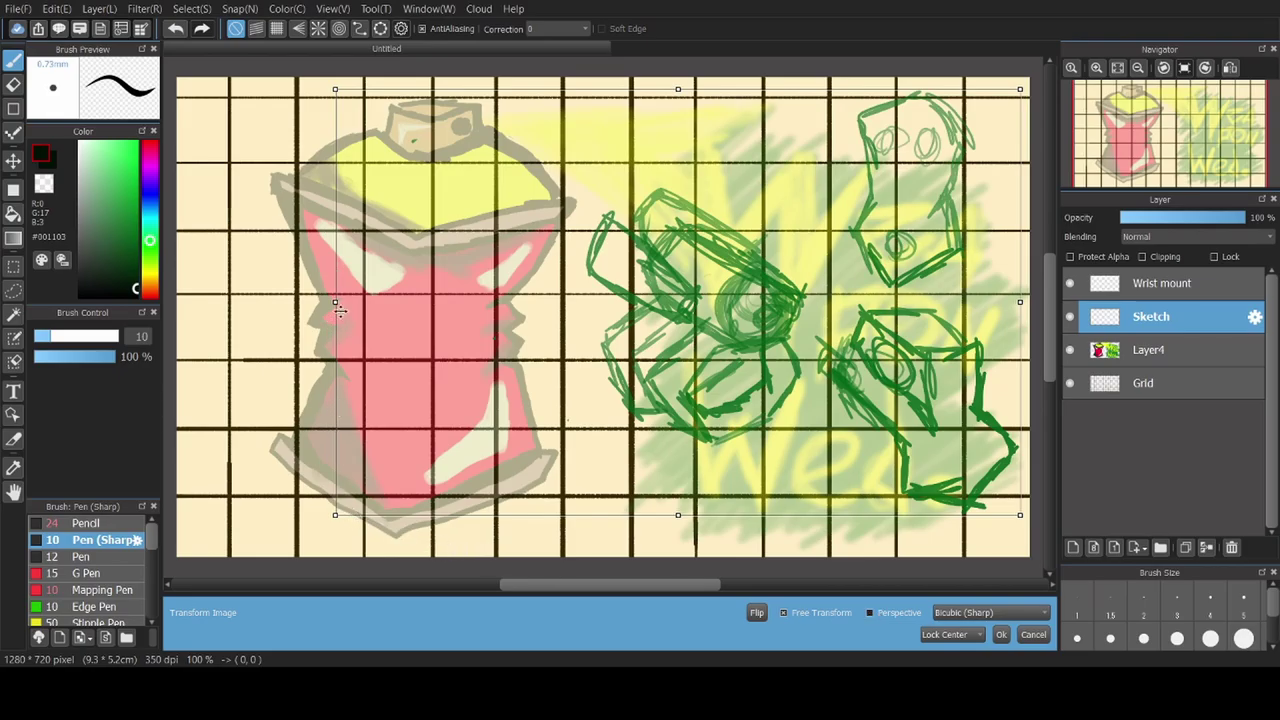
mouse_move(335, 302)
mouse_down()
mouse_move(484, 316)
mouse_move(565, 290)
mouse_move(599, 261)
mouse_up()
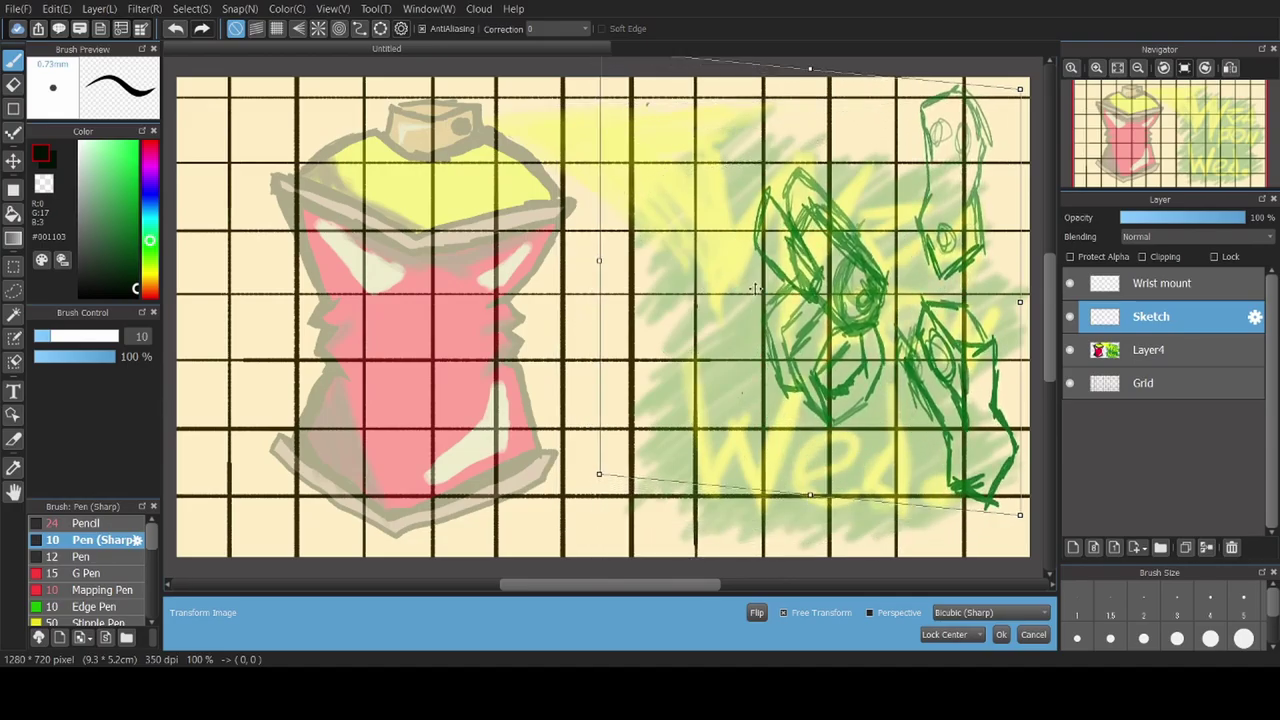
click(1002, 635)
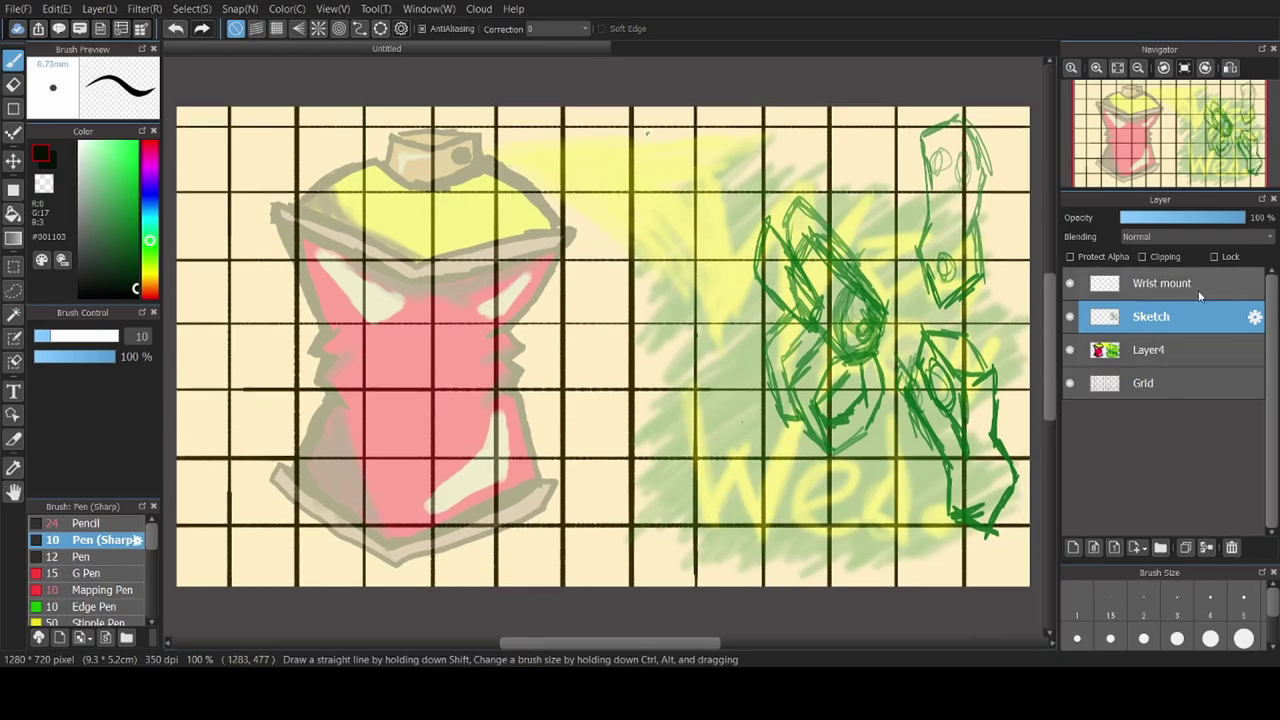
click(1175, 280)
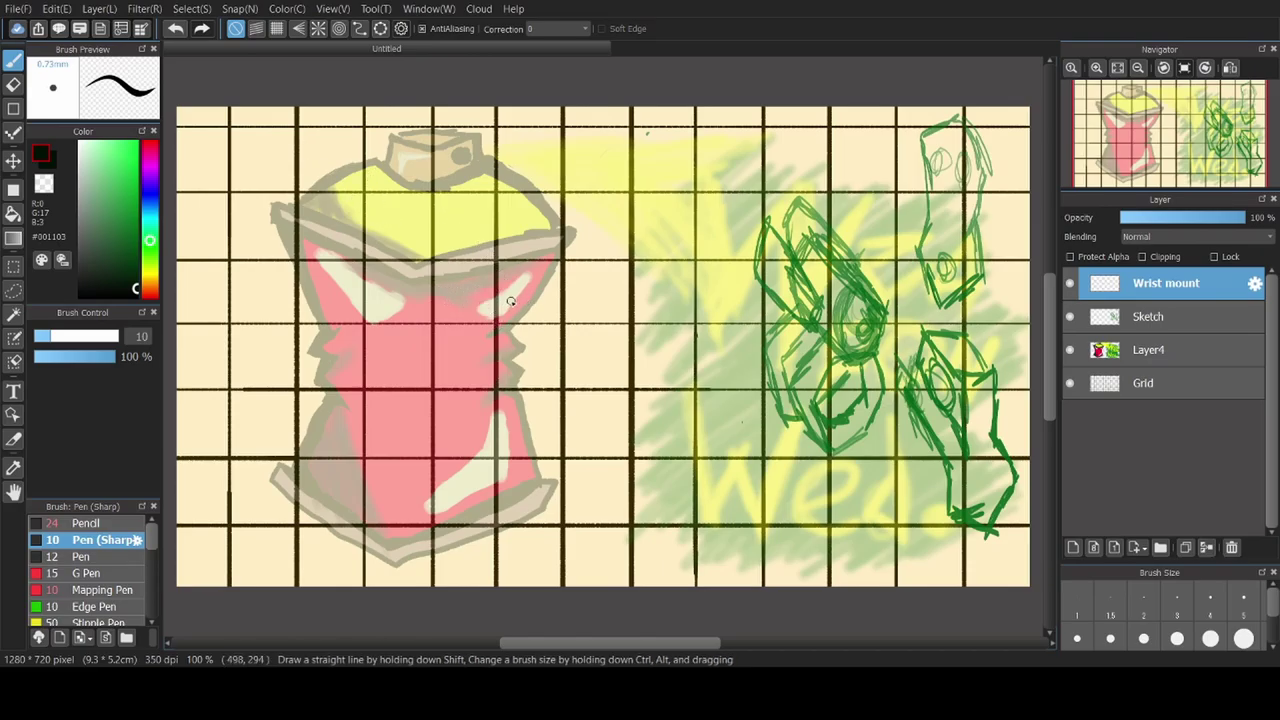
Try a dark Pen (Sharp) circle over the side of the can's body, and undo it
mouse_move(517, 293)
mouse_down()
mouse_move(472, 352)
mouse_move(474, 390)
mouse_move(530, 424)
mouse_move(570, 397)
mouse_move(586, 350)
mouse_move(548, 290)
mouse_move(492, 300)
mouse_move(471, 333)
mouse_up()
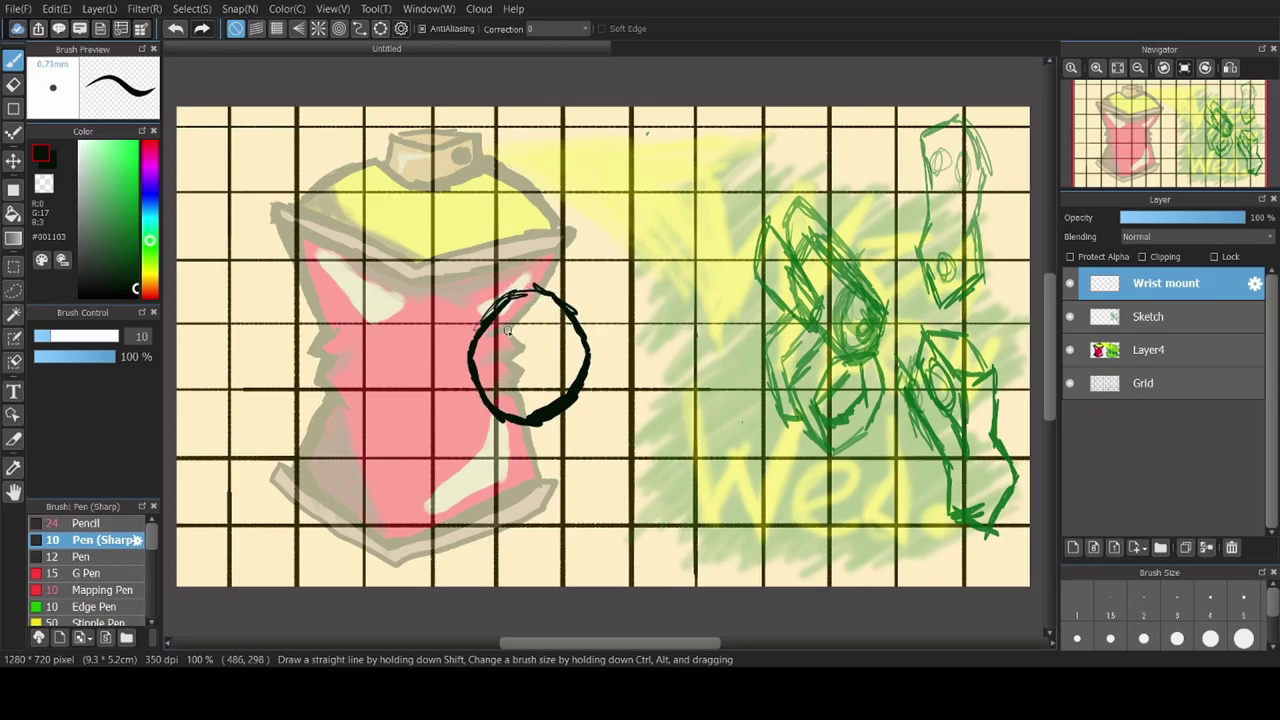
key(ctrl+z)
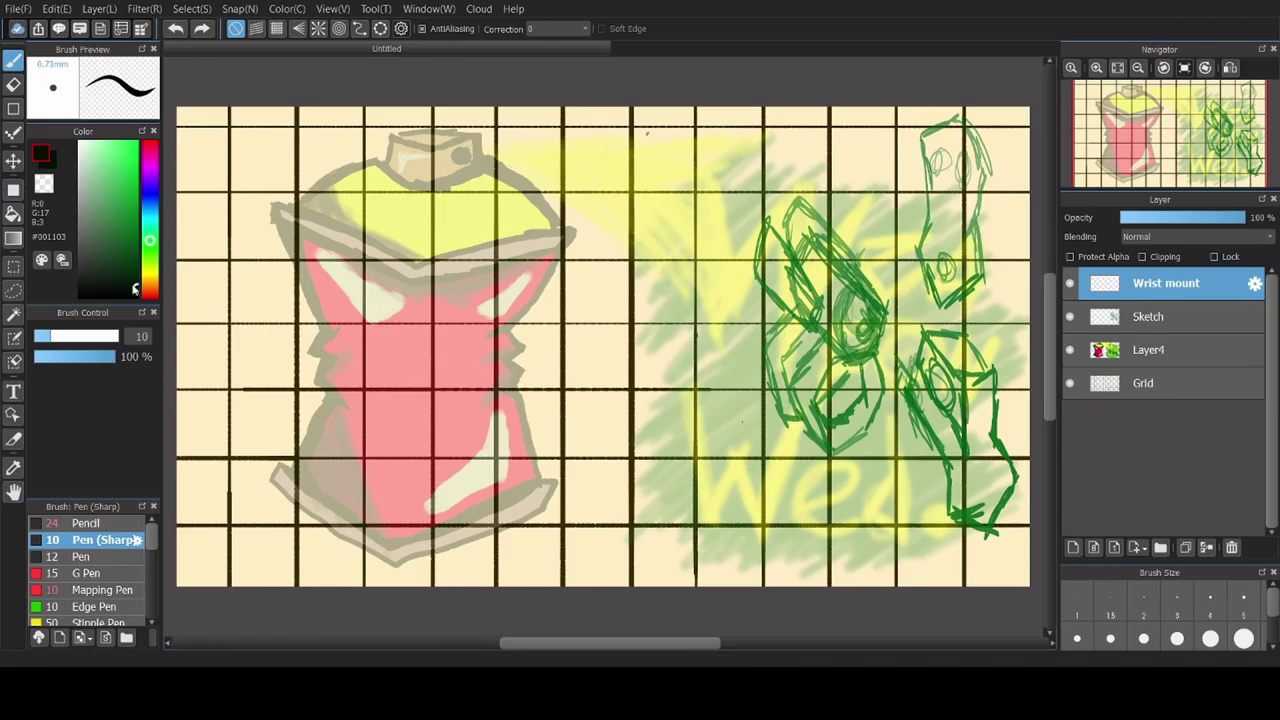
Sketch curved bands and a pointed wedge over the can's upper body with the Pencil at size 9.6 in green #006715
drag(136, 290, 152, 240)
click(152, 240)
click(114, 522)
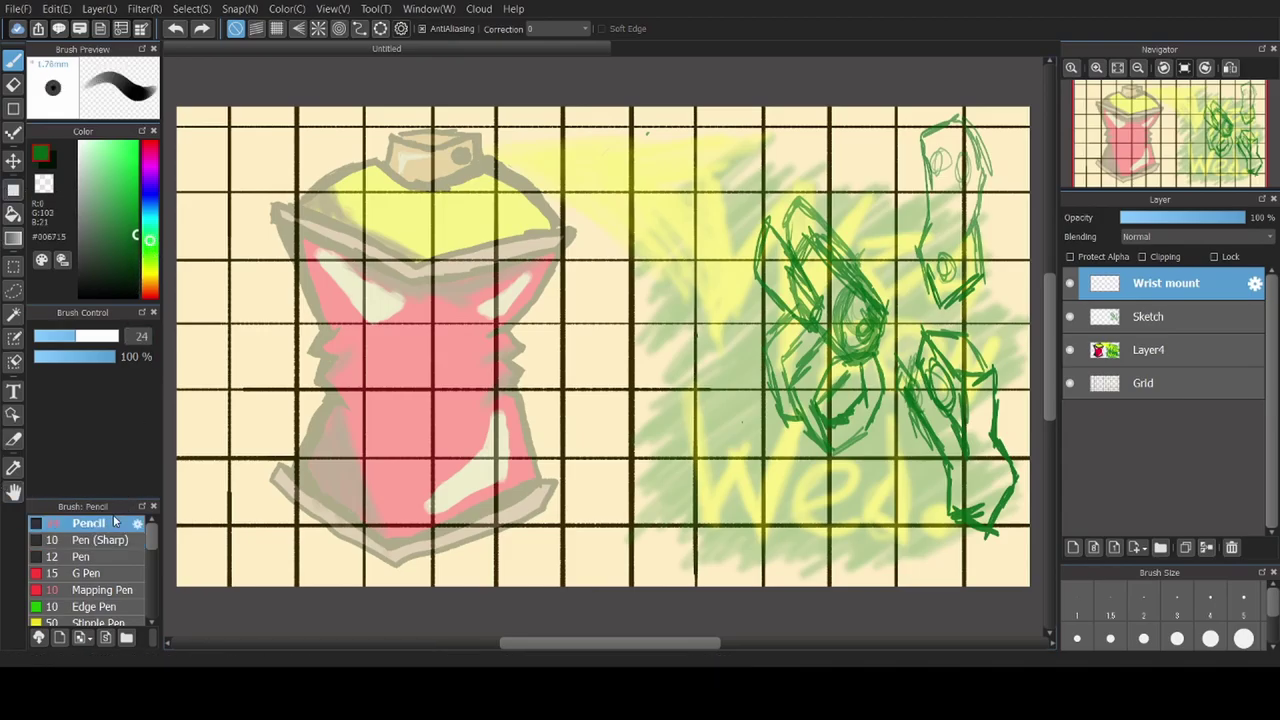
click(55, 339)
drag(55, 339, 50, 340)
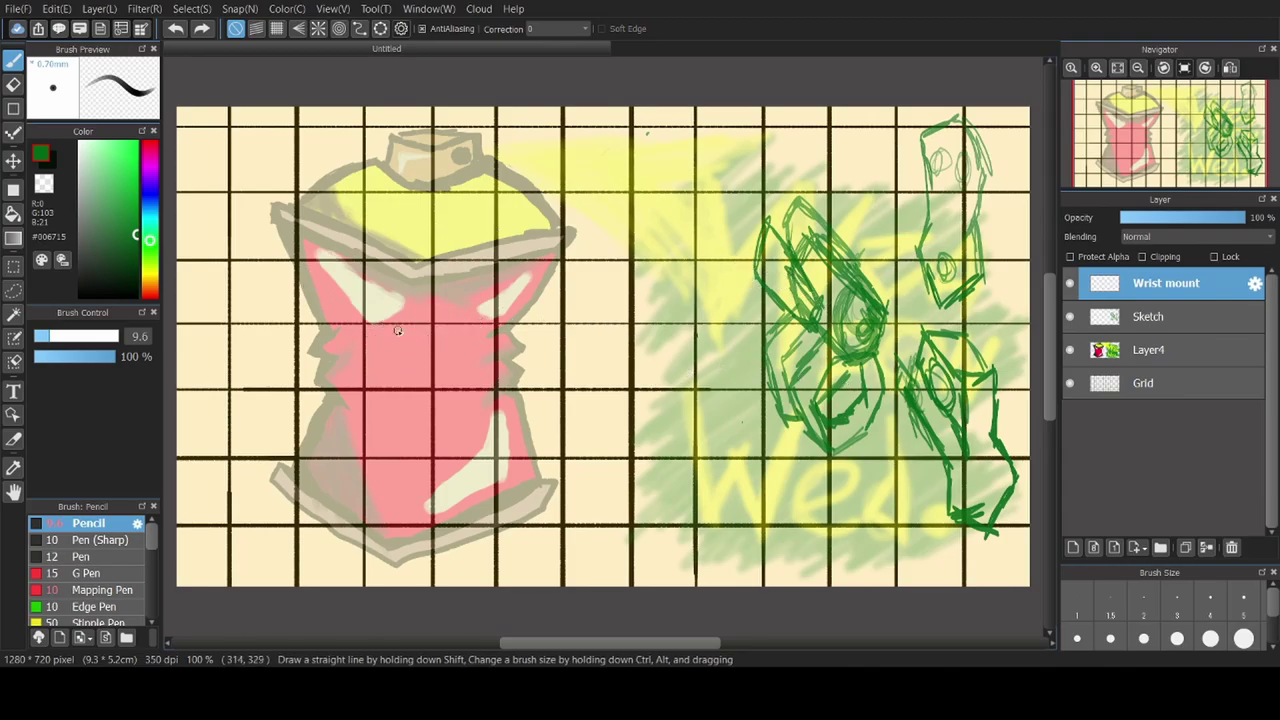
mouse_move(355, 320)
mouse_down()
mouse_move(388, 342)
mouse_move(349, 302)
mouse_move(405, 345)
mouse_move(341, 300)
mouse_move(494, 415)
mouse_move(375, 313)
mouse_move(416, 350)
mouse_move(391, 336)
mouse_move(347, 270)
mouse_move(354, 311)
mouse_move(376, 228)
mouse_move(360, 244)
mouse_move(395, 218)
mouse_move(408, 234)
mouse_move(380, 252)
mouse_move(386, 326)
mouse_up()
mouse_move(432, 369)
mouse_down()
mouse_move(412, 315)
mouse_move(417, 328)
mouse_move(435, 278)
mouse_move(424, 284)
mouse_move(444, 270)
mouse_move(462, 288)
mouse_move(427, 326)
mouse_move(438, 367)
mouse_move(475, 404)
mouse_move(521, 352)
mouse_move(569, 350)
mouse_move(538, 347)
mouse_move(555, 312)
mouse_move(548, 254)
mouse_move(505, 241)
mouse_move(531, 262)
mouse_move(527, 302)
mouse_move(532, 264)
mouse_move(524, 313)
mouse_move(538, 340)
mouse_move(430, 256)
mouse_move(470, 280)
mouse_move(482, 248)
mouse_move(452, 214)
mouse_move(431, 214)
mouse_move(465, 260)
mouse_up()
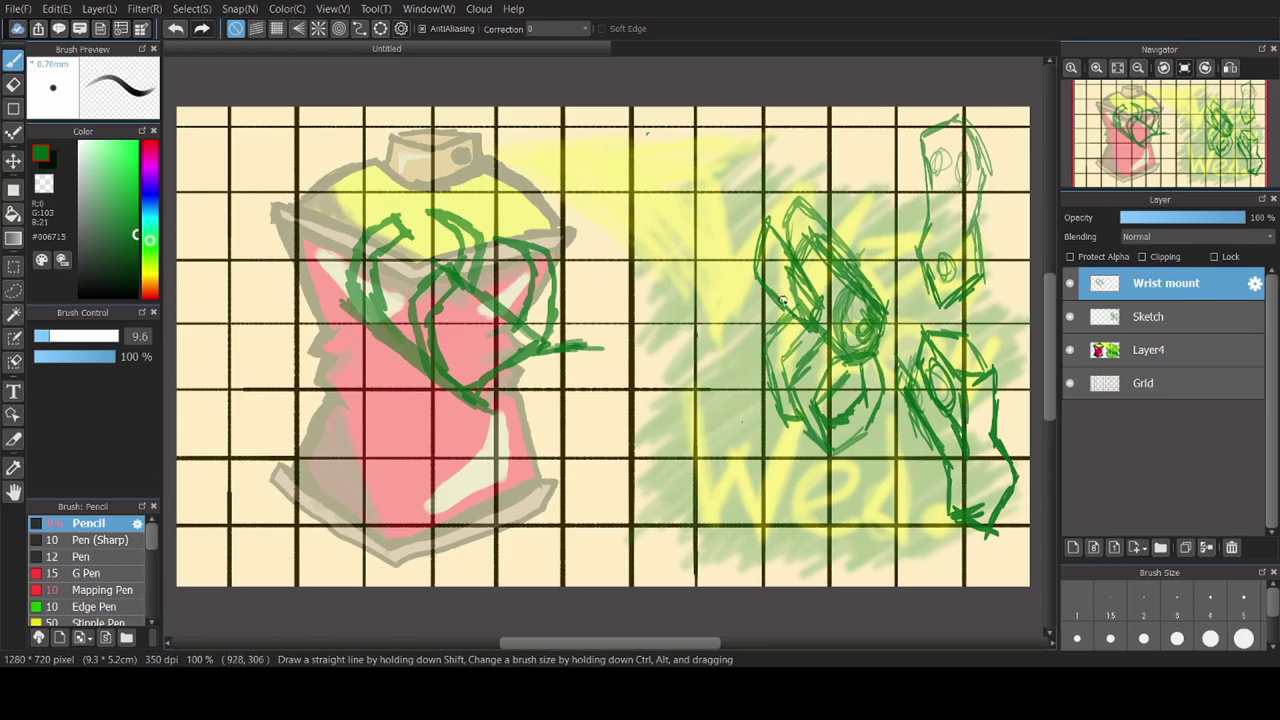
Extend the wedge's thickened lower edge diagonally to the can's shoulder and add a rounded rear end with short upper contours
mouse_move(800, 332)
mouse_down()
mouse_move(844, 360)
mouse_move(878, 343)
mouse_up()
mouse_move(352, 302)
mouse_down()
mouse_move(307, 265)
mouse_move(361, 314)
mouse_move(309, 259)
mouse_move(325, 287)
mouse_up()
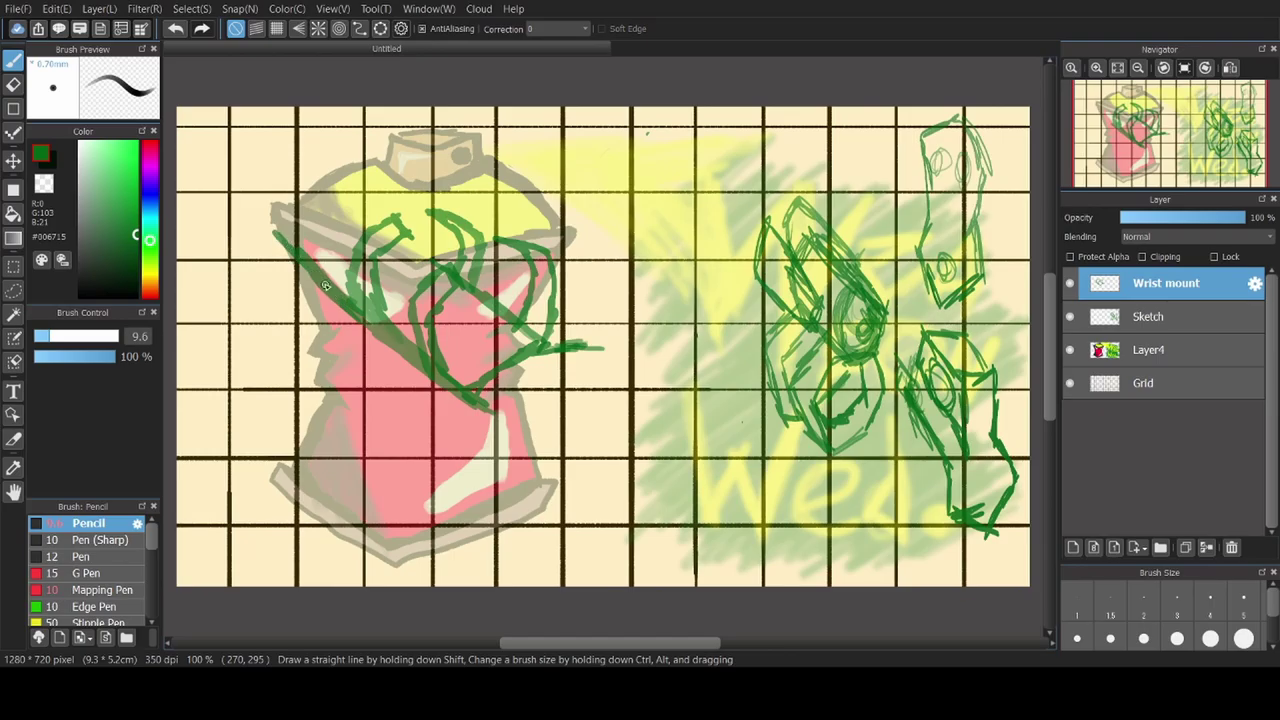
mouse_move(279, 240)
mouse_down()
mouse_move(358, 297)
mouse_move(366, 313)
mouse_move(331, 286)
mouse_move(381, 335)
mouse_move(289, 244)
mouse_move(338, 286)
mouse_up()
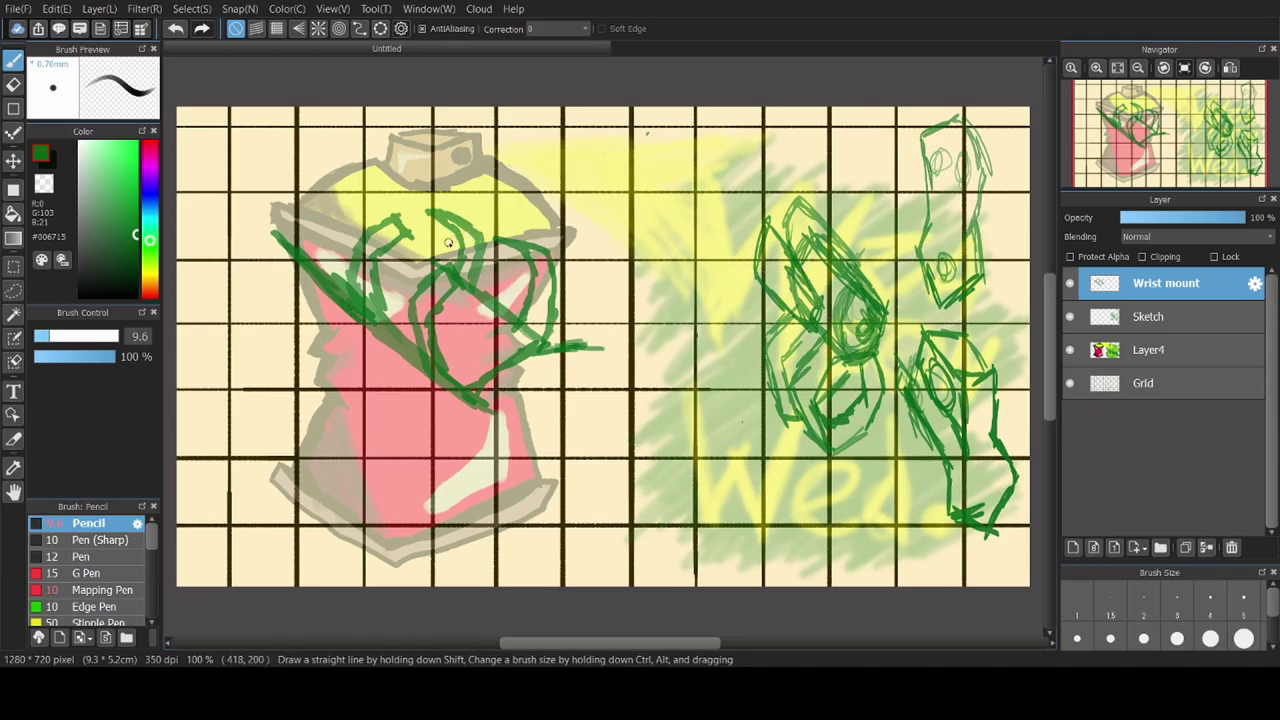
drag(373, 193, 410, 227)
drag(345, 175, 430, 243)
mouse_move(305, 255)
mouse_down()
mouse_move(310, 215)
mouse_move(306, 250)
mouse_move(318, 206)
mouse_move(345, 195)
mouse_move(310, 230)
mouse_move(312, 275)
mouse_move(276, 234)
mouse_move(305, 186)
mouse_move(330, 172)
mouse_move(408, 184)
mouse_move(398, 198)
mouse_move(410, 168)
mouse_move(362, 150)
mouse_move(386, 178)
mouse_move(374, 194)
mouse_move(380, 166)
mouse_move(418, 196)
mouse_up()
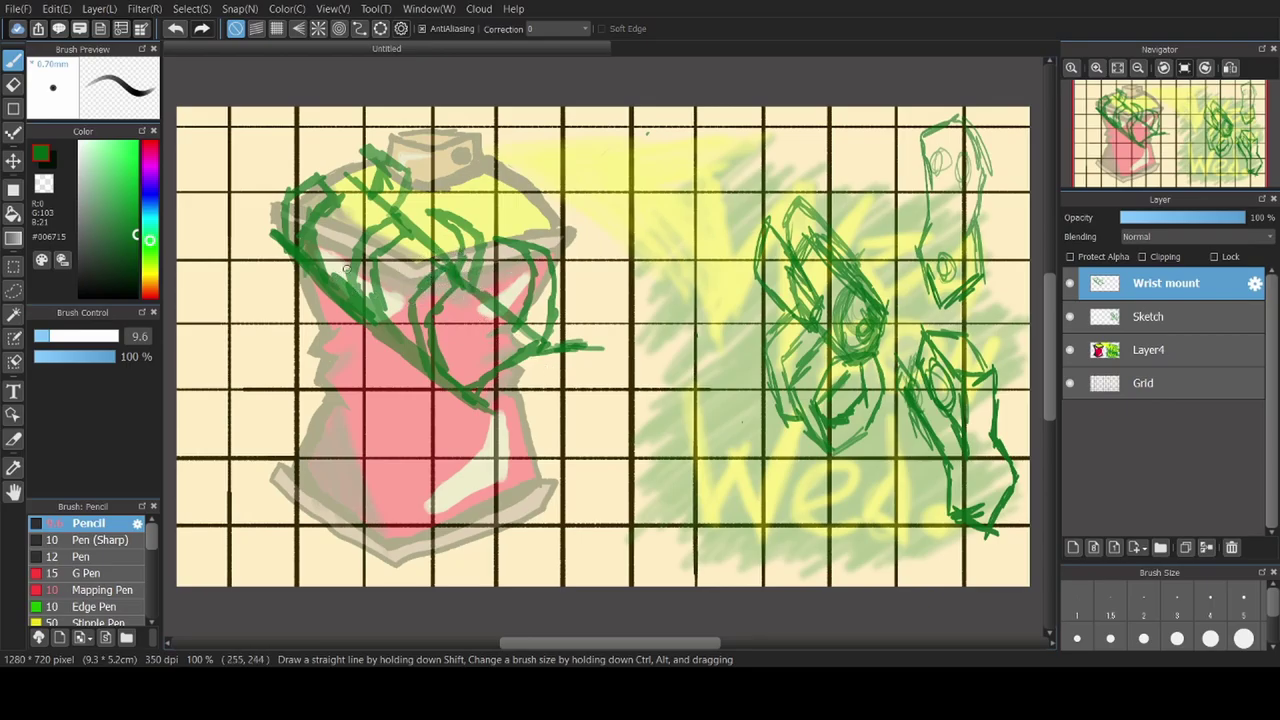
Erase the large loops at the wedge's front and sketch concentric ovals around its middle
key(e)
mouse_move(535, 287)
mouse_down()
mouse_move(571, 304)
mouse_move(513, 231)
mouse_move(573, 330)
mouse_move(484, 283)
mouse_move(442, 298)
mouse_move(466, 322)
mouse_move(432, 286)
mouse_move(463, 331)
mouse_move(415, 300)
mouse_up()
key(b)
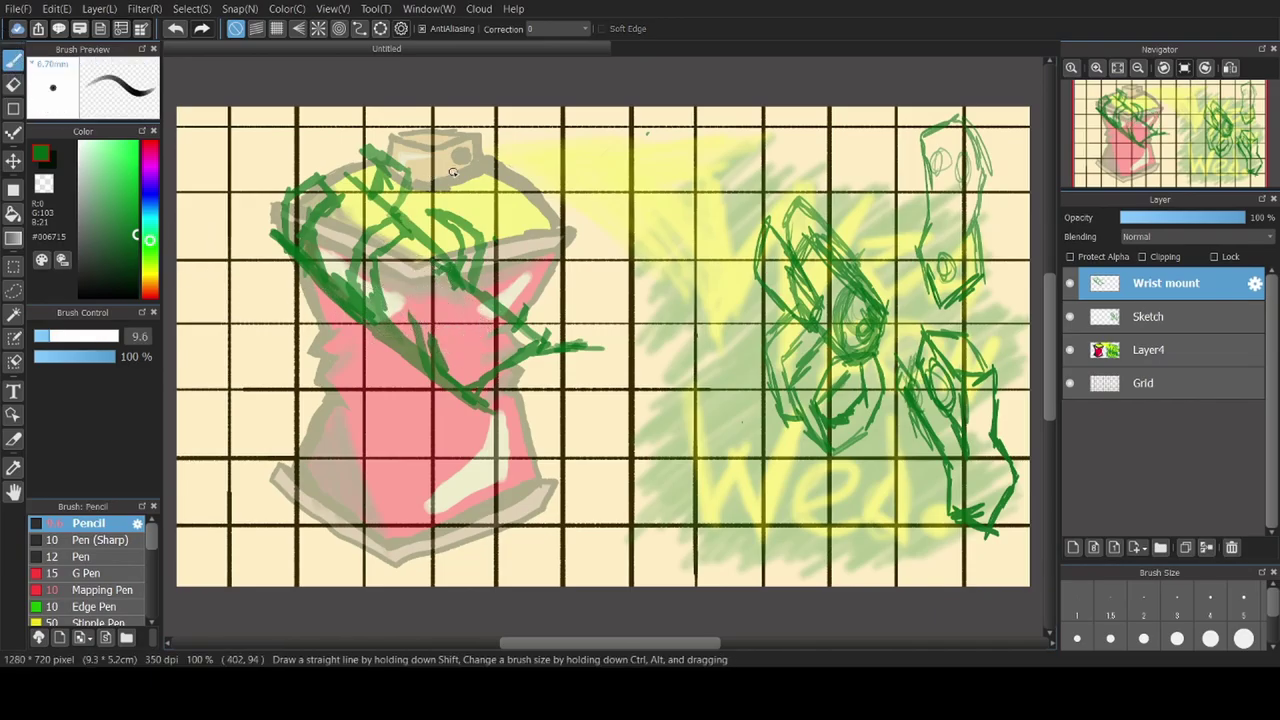
mouse_move(446, 225)
mouse_down()
mouse_move(404, 304)
mouse_move(409, 227)
mouse_move(447, 298)
mouse_move(383, 272)
mouse_move(463, 233)
mouse_move(441, 283)
mouse_up()
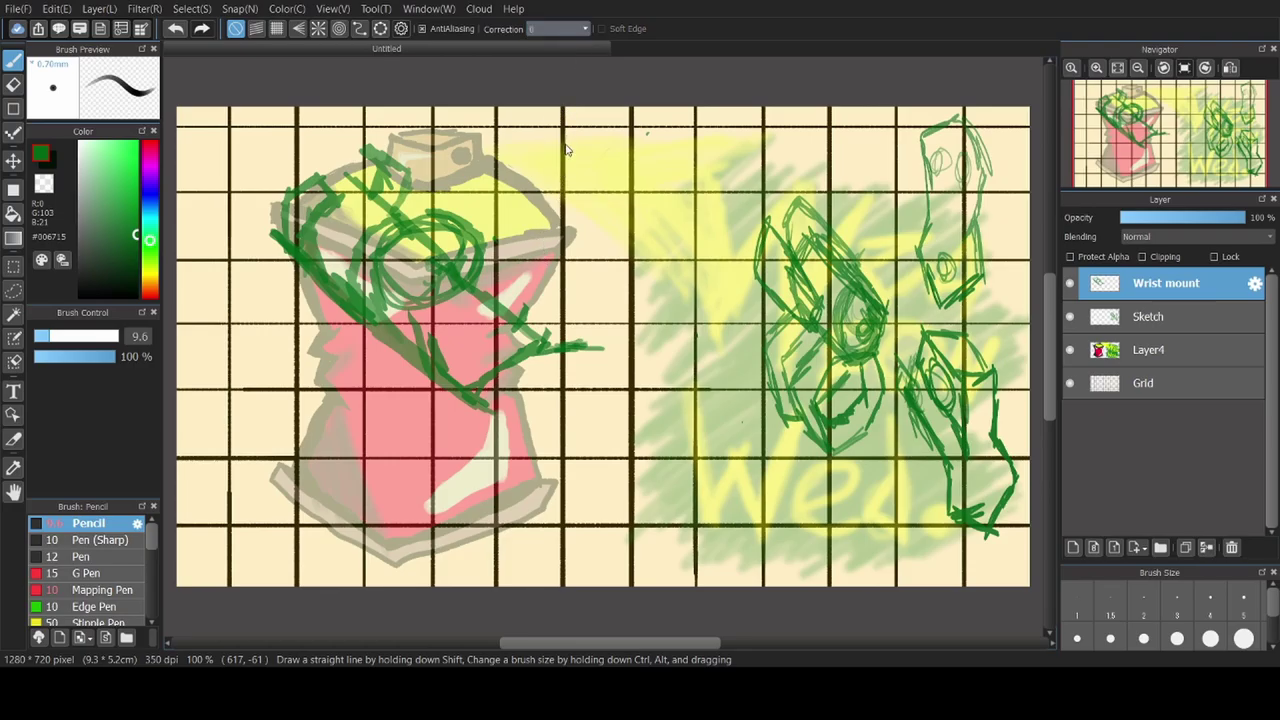
Set the brush stroke Correction to 10
text(10)
key(Return)
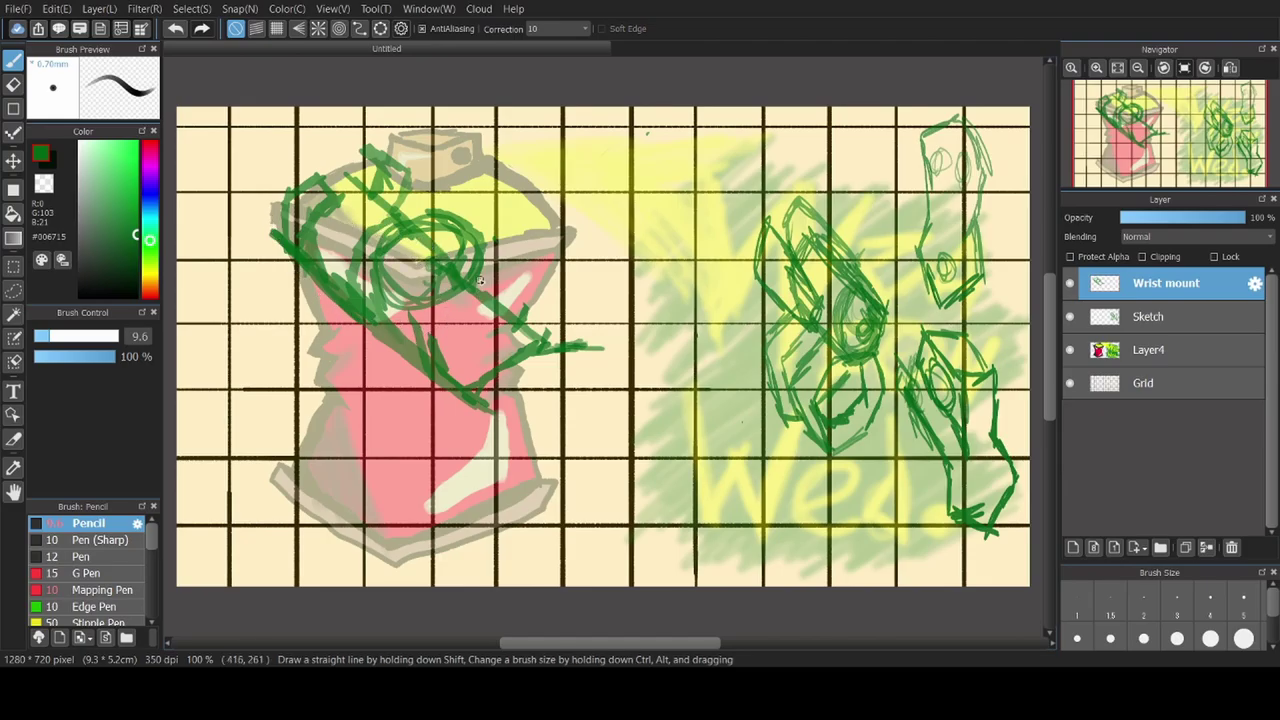
Sketch a rounded rear end around the wedge's upper contour and looping hand contours beyond its lower front point
mouse_move(447, 220)
mouse_down()
mouse_move(355, 145)
mouse_move(360, 155)
mouse_move(297, 142)
mouse_move(320, 126)
mouse_move(280, 152)
mouse_move(272, 230)
mouse_move(268, 205)
mouse_up()
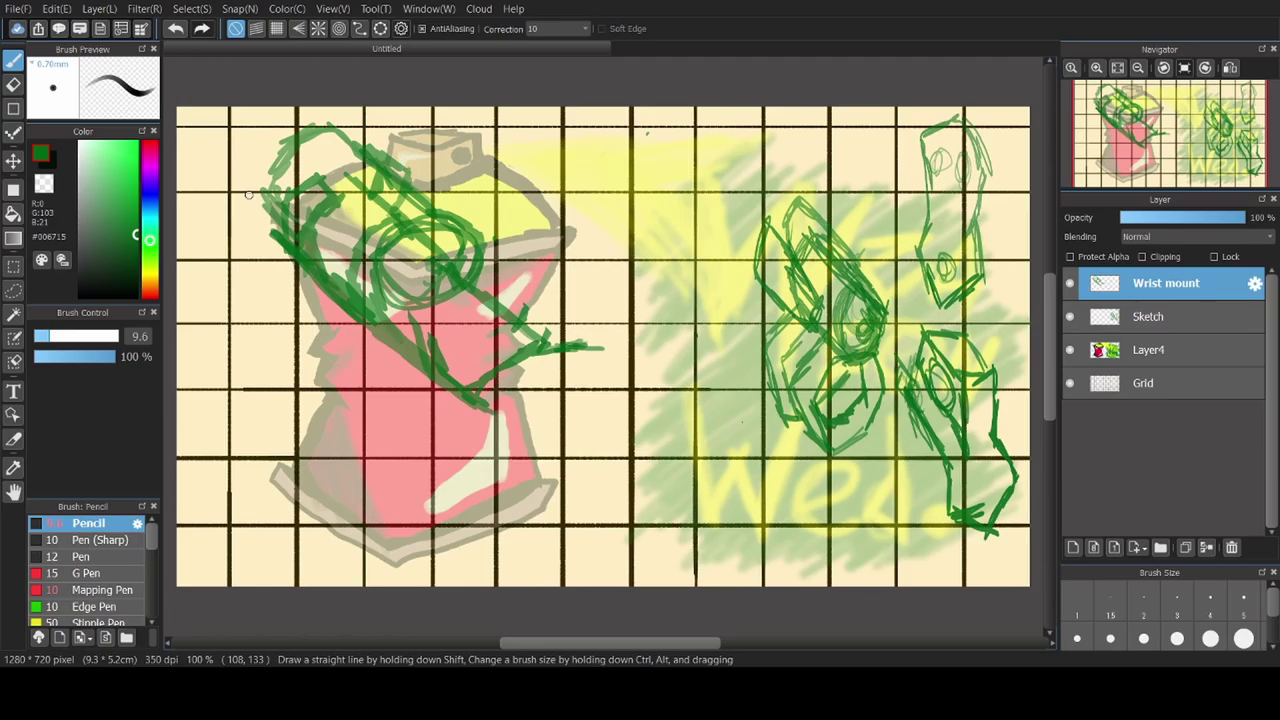
mouse_move(248, 194)
mouse_down()
mouse_move(427, 332)
mouse_move(348, 258)
mouse_up()
mouse_move(484, 367)
mouse_down()
mouse_move(560, 415)
mouse_move(537, 463)
mouse_up()
mouse_move(525, 366)
mouse_down()
mouse_move(574, 356)
mouse_move(577, 417)
mouse_up()
mouse_move(592, 356)
mouse_down()
mouse_move(625, 347)
mouse_move(592, 402)
mouse_up()
mouse_move(591, 344)
mouse_down()
mouse_move(572, 345)
mouse_move(605, 354)
mouse_move(560, 374)
mouse_up()
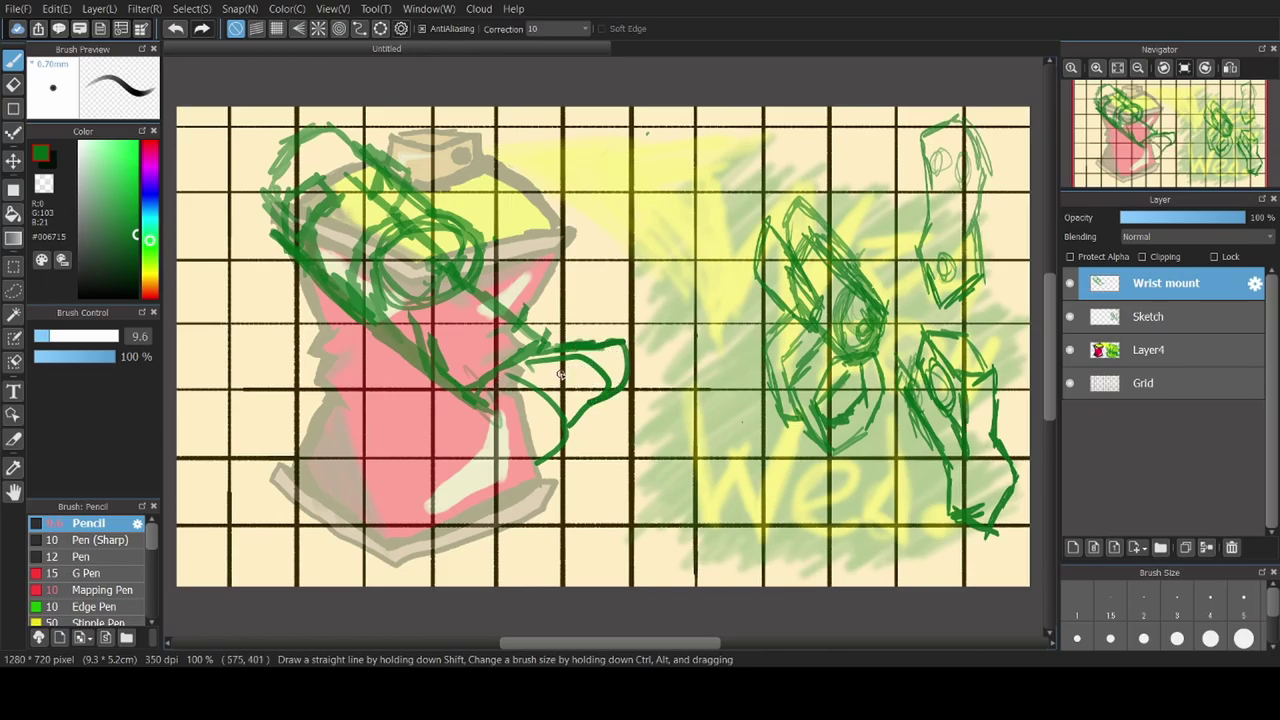
Thicken the wedge's lower edge into a long tube and sketch the front contour past the concentric ovals, undoing stray strokes
mouse_move(514, 333)
mouse_down()
mouse_move(541, 394)
mouse_move(522, 355)
mouse_up()
key(ctrl+z)
mouse_move(346, 279)
mouse_down()
mouse_move(387, 301)
mouse_move(295, 221)
mouse_move(263, 232)
mouse_move(328, 322)
mouse_move(304, 293)
mouse_move(384, 360)
mouse_move(403, 325)
mouse_move(386, 356)
mouse_move(378, 327)
mouse_move(401, 337)
mouse_move(376, 306)
mouse_up()
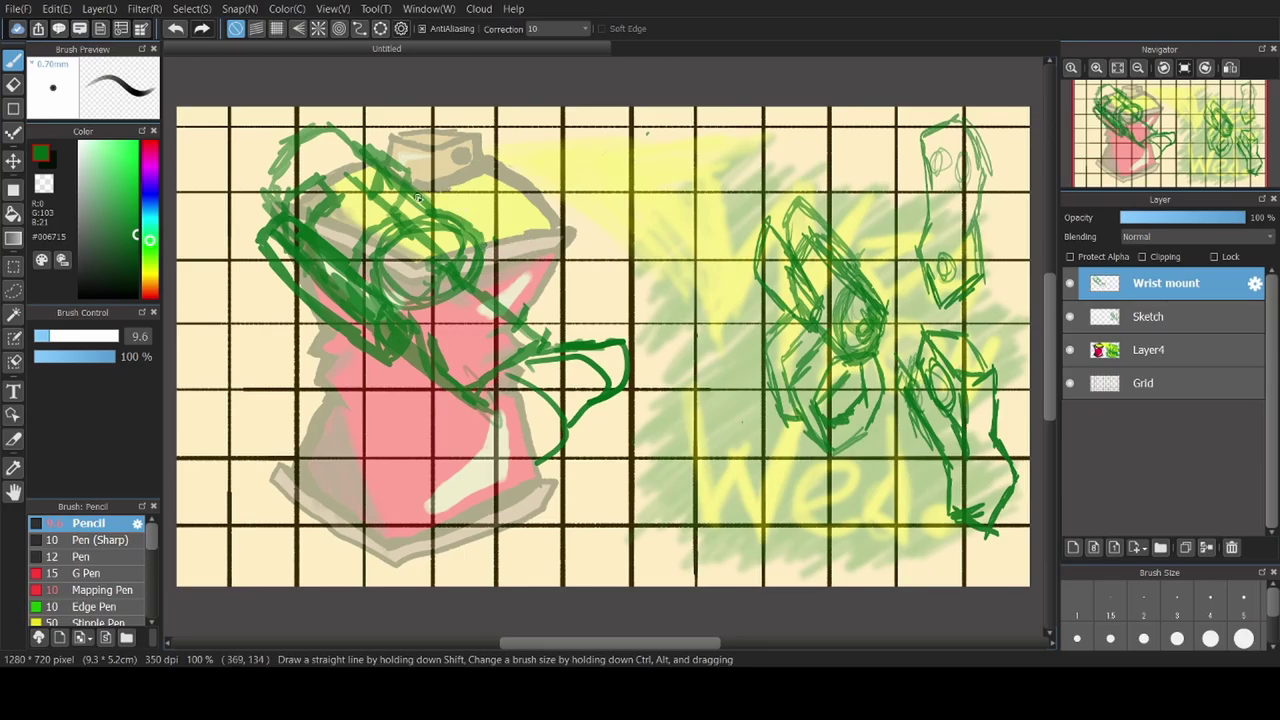
mouse_move(410, 174)
mouse_down()
mouse_move(416, 158)
mouse_move(400, 182)
mouse_move(440, 180)
mouse_move(507, 246)
mouse_move(500, 236)
mouse_move(502, 290)
mouse_up()
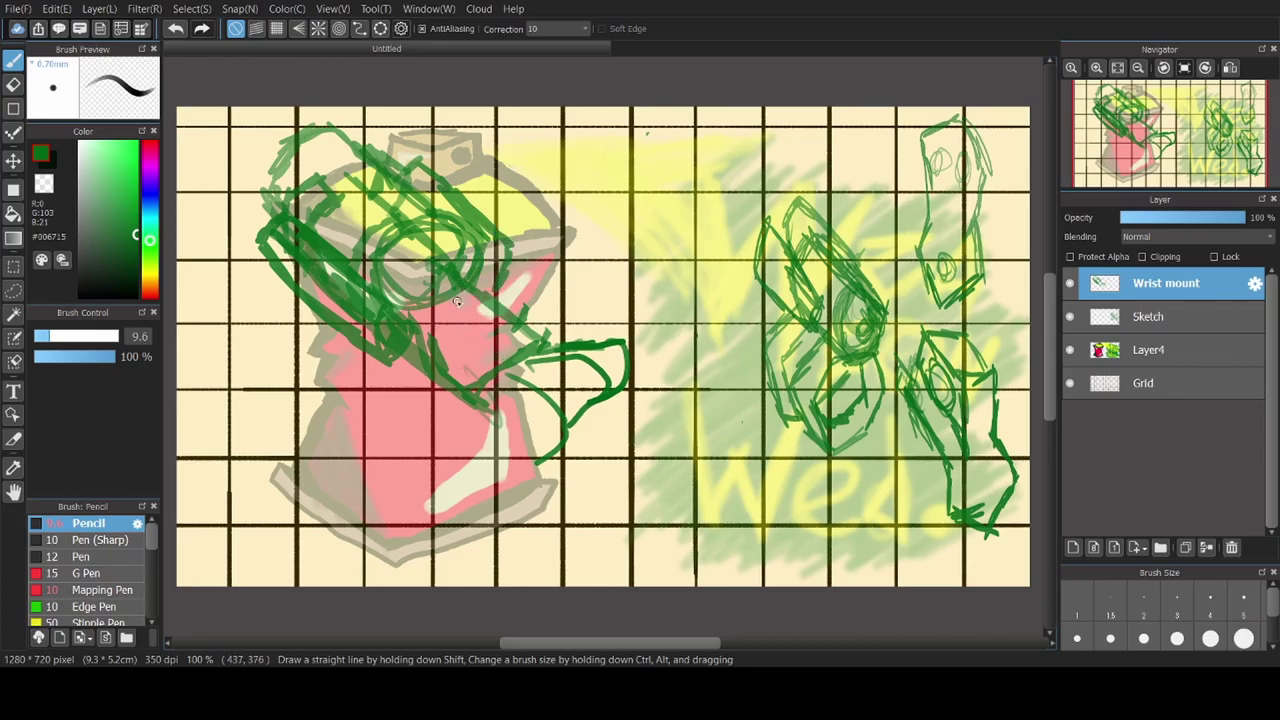
mouse_move(496, 266)
mouse_down()
mouse_move(506, 240)
mouse_move(508, 257)
mouse_up()
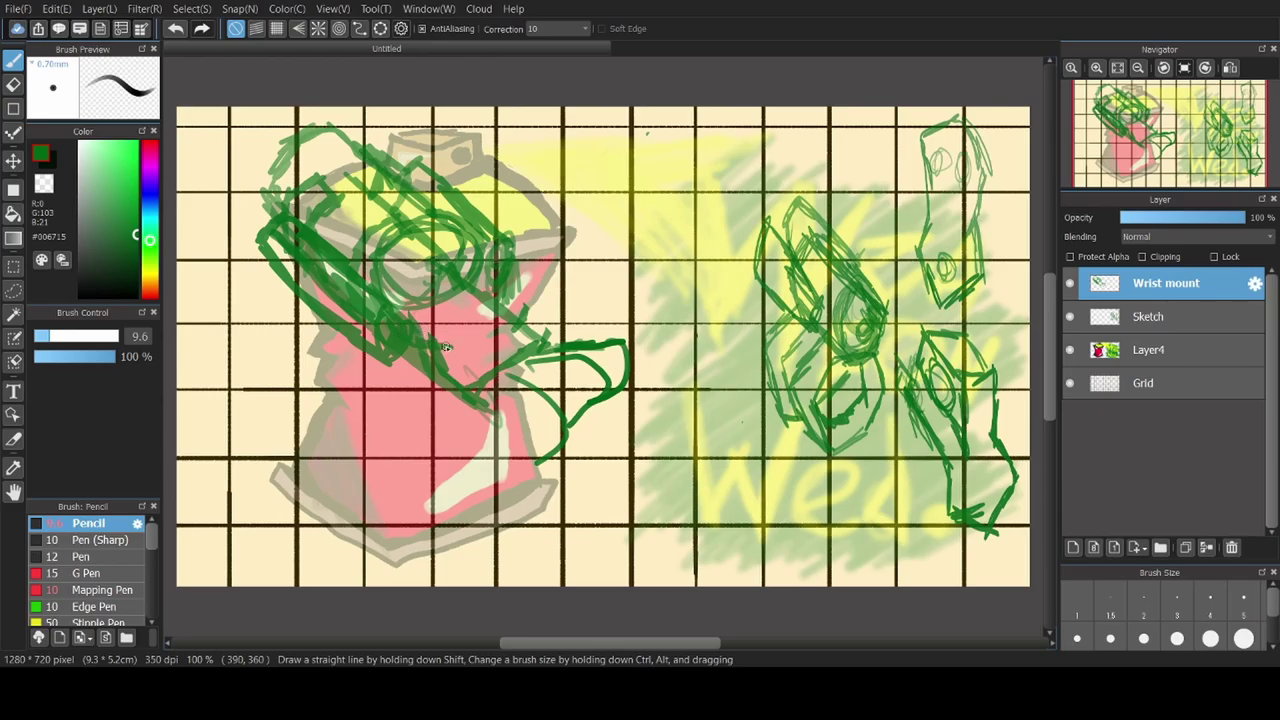
mouse_move(478, 226)
mouse_down()
mouse_move(420, 228)
mouse_move(396, 257)
mouse_move(462, 332)
mouse_move(415, 258)
mouse_up()
key(ctrl+z)
key(ctrl+z)
Extend the hand sketch with blocky knuckle and finger outlines around its outer edge
mouse_move(556, 455)
mouse_down()
mouse_move(525, 492)
mouse_move(546, 458)
mouse_move(538, 495)
mouse_up()
mouse_move(604, 396)
mouse_down()
mouse_move(605, 442)
mouse_move(579, 469)
mouse_move(550, 466)
mouse_move(591, 468)
mouse_up()
mouse_move(624, 372)
mouse_down()
mouse_move(640, 416)
mouse_move(596, 457)
mouse_move(514, 462)
mouse_move(522, 497)
mouse_move(494, 451)
mouse_move(517, 424)
mouse_move(540, 458)
mouse_up()
mouse_move(522, 356)
mouse_down()
mouse_move(627, 345)
mouse_move(600, 334)
mouse_move(626, 330)
mouse_move(642, 396)
mouse_up()
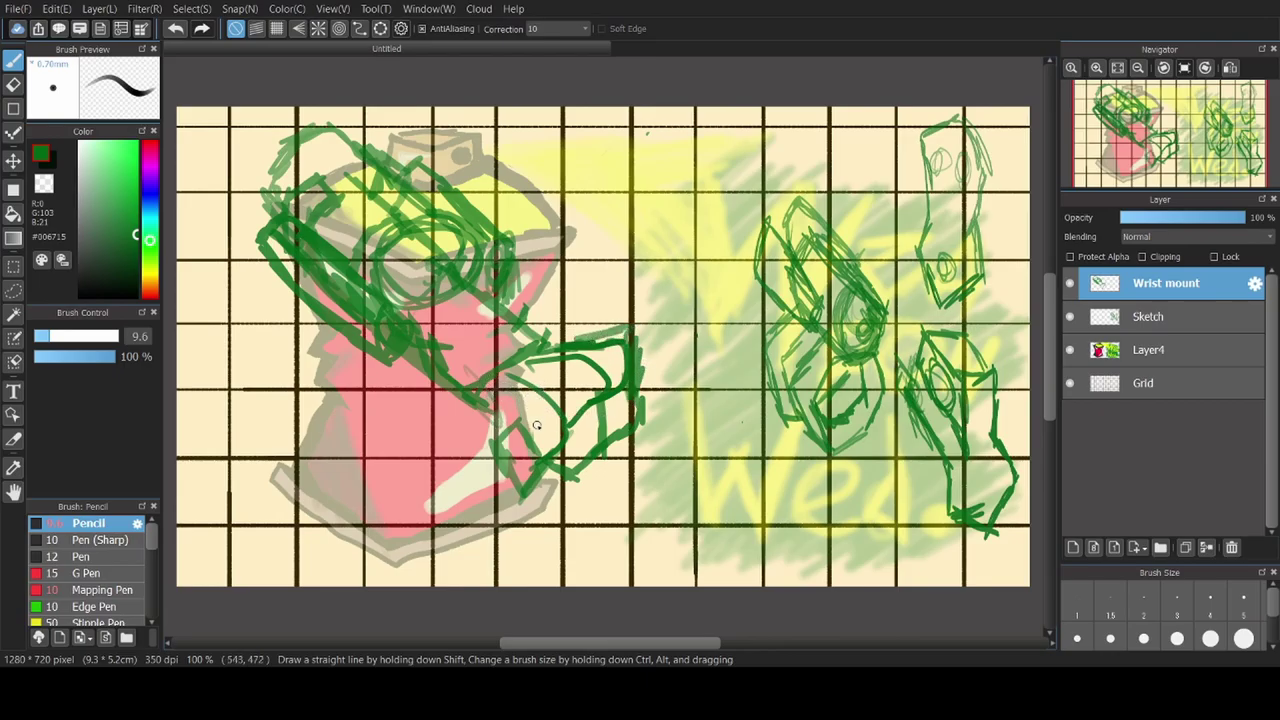
Sketch the near side of the hand from the tube's front down to the fingers, undoing the last stray strokes
drag(490, 410, 470, 378)
mouse_move(433, 363)
mouse_down()
mouse_move(424, 390)
mouse_move(464, 430)
mouse_move(456, 442)
mouse_move(501, 482)
mouse_move(517, 465)
mouse_up()
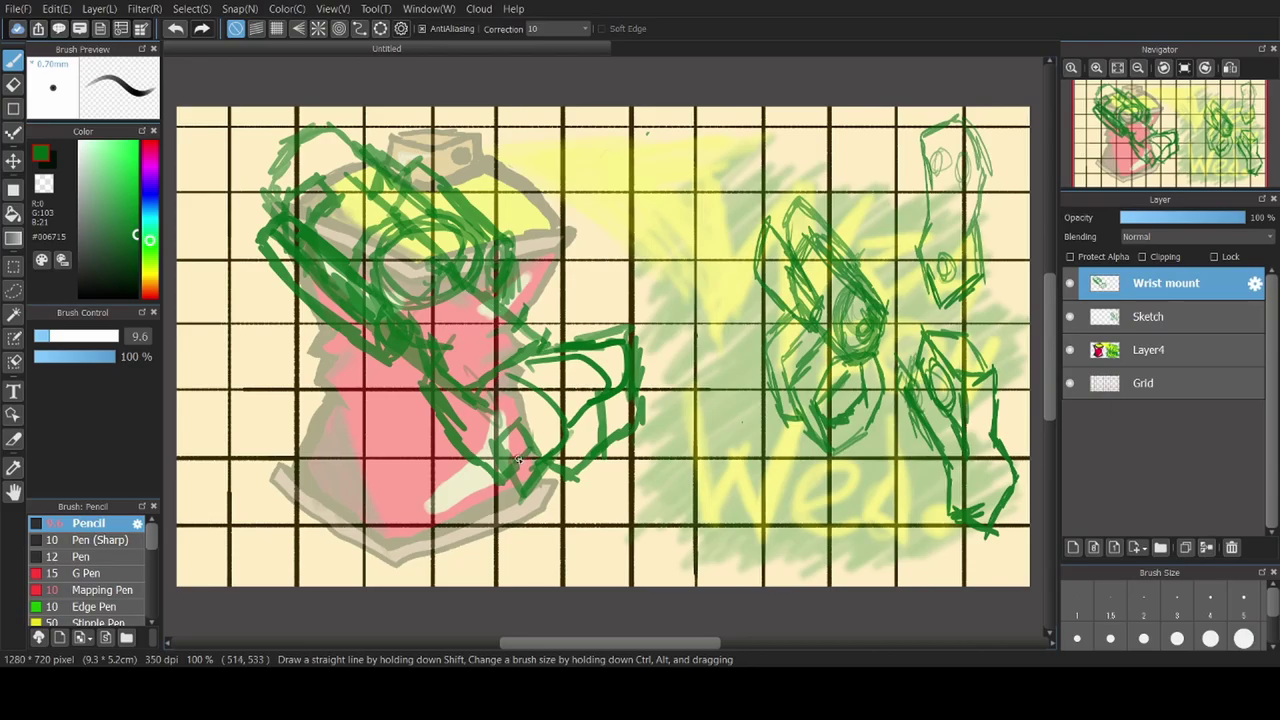
mouse_move(450, 405)
mouse_down()
mouse_move(511, 465)
mouse_move(491, 444)
mouse_move(531, 425)
mouse_up()
drag(552, 375, 526, 414)
drag(565, 320, 519, 428)
key(ctrl+z)
key(ctrl+z)
click(450, 430)
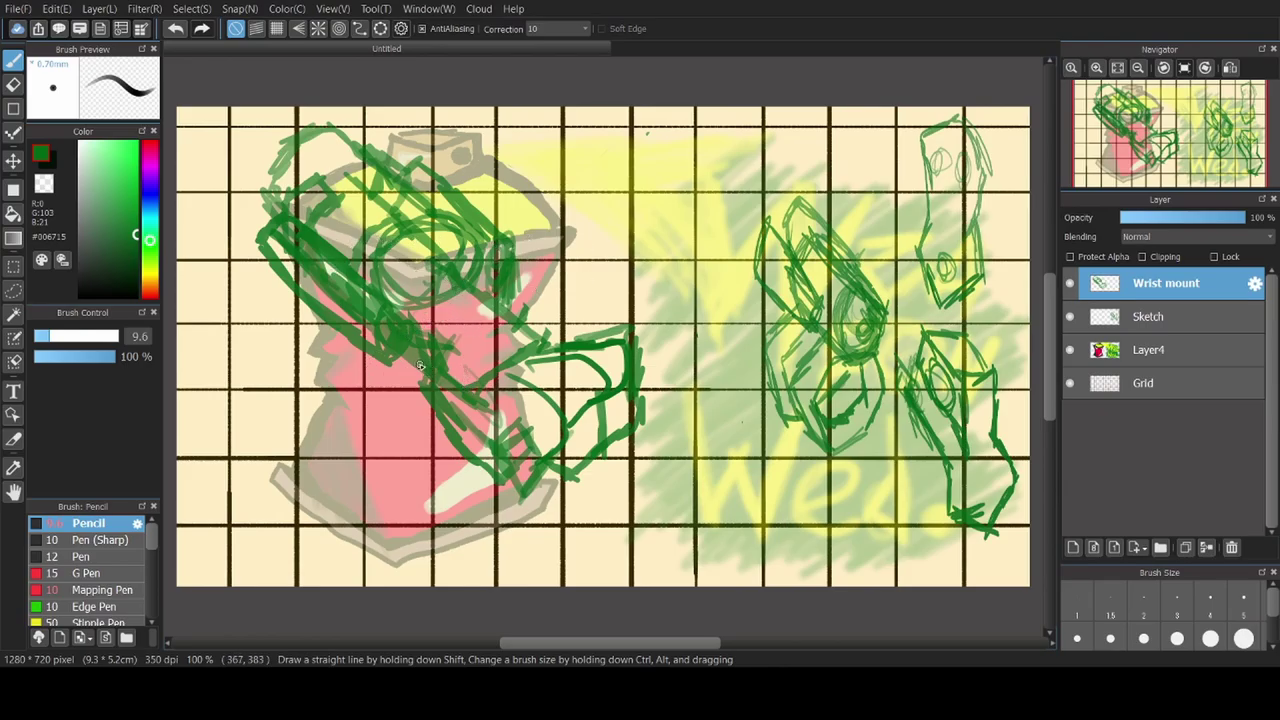
Sketch angular shapes beneath the tube and a small block at the mount's front edge
mouse_move(405, 347)
mouse_down()
mouse_move(375, 404)
mouse_move(402, 432)
mouse_move(436, 422)
mouse_move(389, 410)
mouse_move(381, 376)
mouse_move(355, 417)
mouse_move(357, 406)
mouse_move(364, 418)
mouse_move(350, 411)
mouse_move(395, 426)
mouse_move(363, 412)
mouse_move(395, 418)
mouse_up()
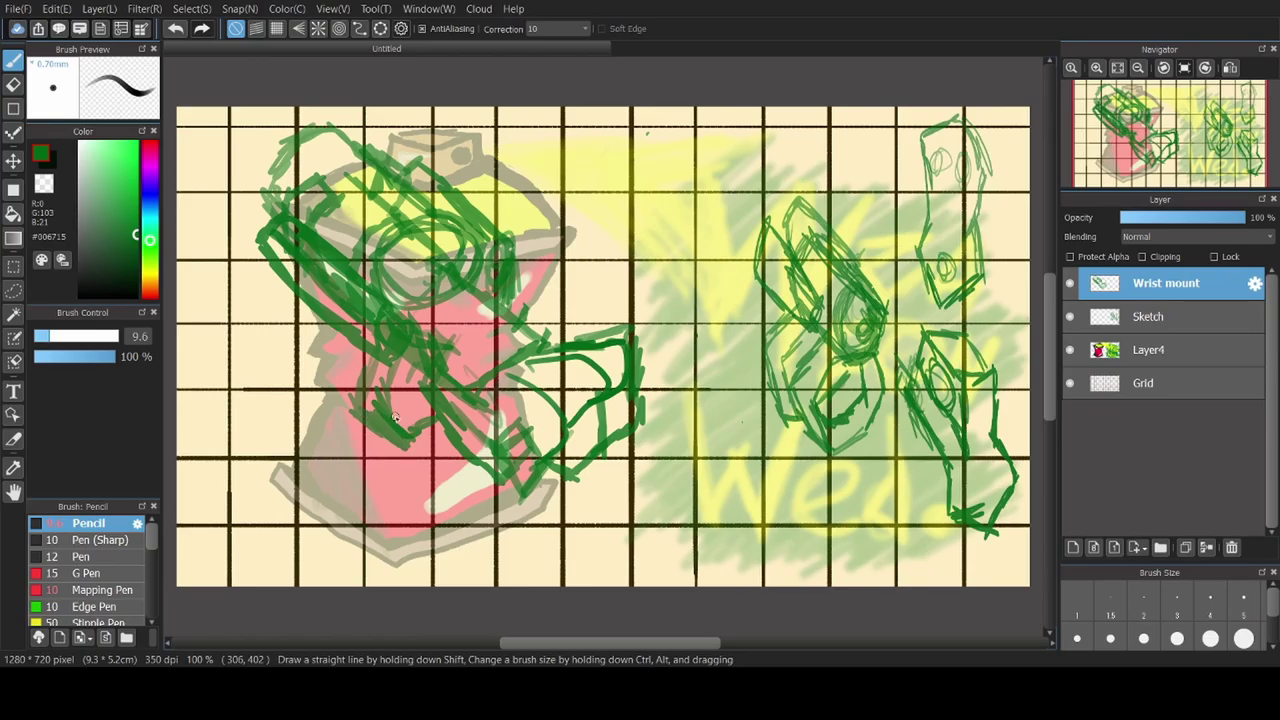
mouse_move(329, 311)
mouse_down()
mouse_move(292, 326)
mouse_move(278, 355)
mouse_move(284, 325)
mouse_move(282, 347)
mouse_move(316, 384)
mouse_move(360, 354)
mouse_move(345, 368)
mouse_move(293, 309)
mouse_move(288, 322)
mouse_move(313, 297)
mouse_move(314, 356)
mouse_move(340, 366)
mouse_move(368, 324)
mouse_move(403, 368)
mouse_up()
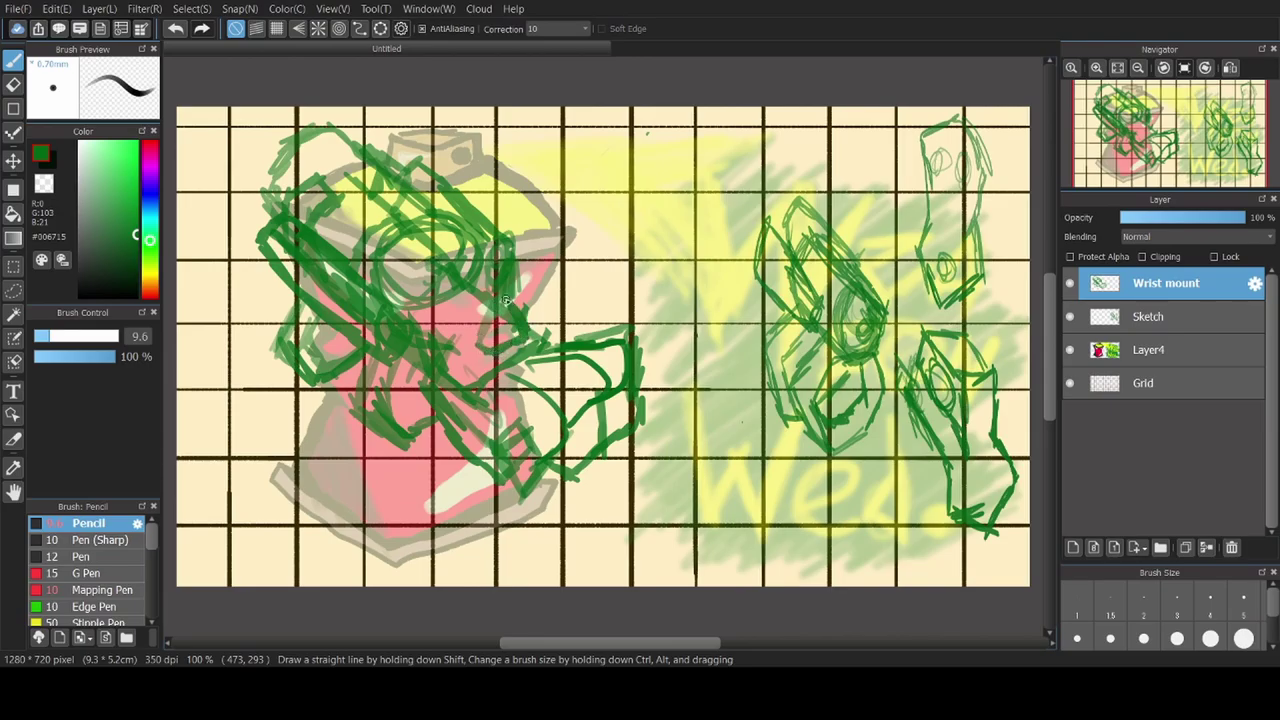
drag(498, 315, 481, 342)
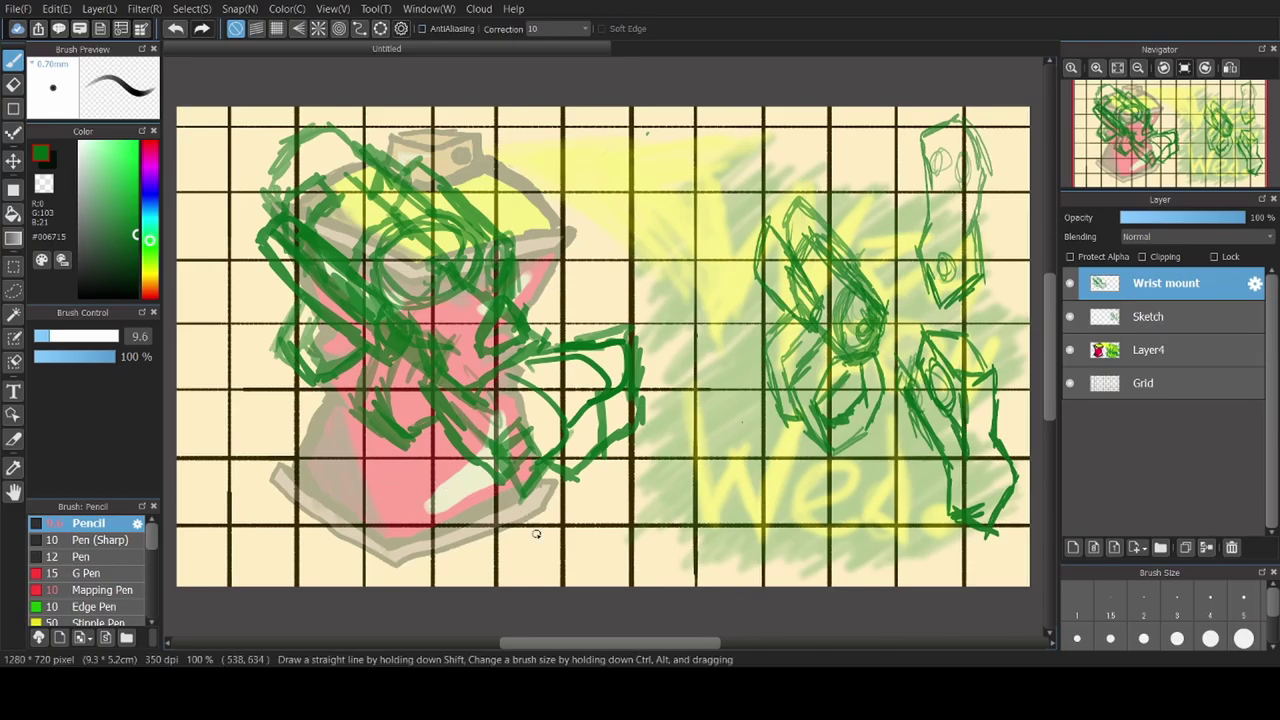
Draw a diagonal line, a short bar and a small oval beside the mount, and add inner rings to the concentric ovals
drag(651, 258, 587, 313)
key(ctrl+z)
drag(630, 215, 529, 304)
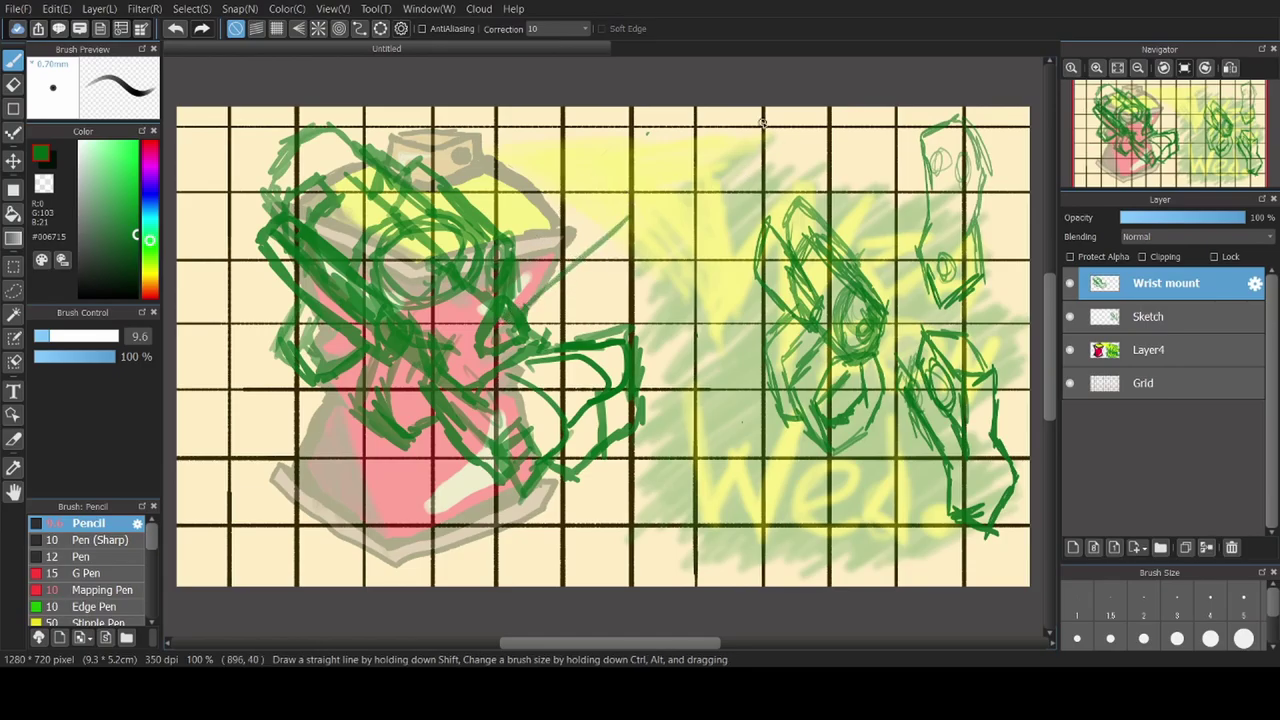
mouse_move(648, 158)
mouse_down()
mouse_move(720, 152)
mouse_move(640, 172)
mouse_move(680, 165)
mouse_up()
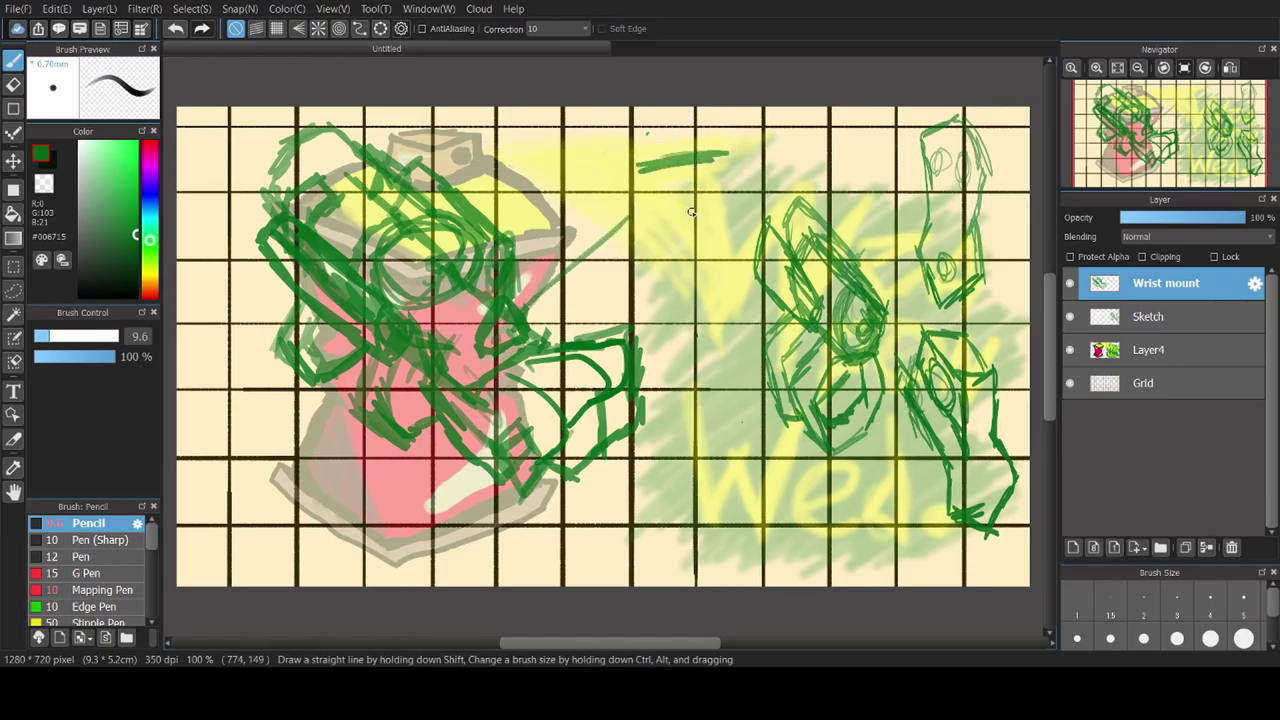
drag(650, 256, 656, 242)
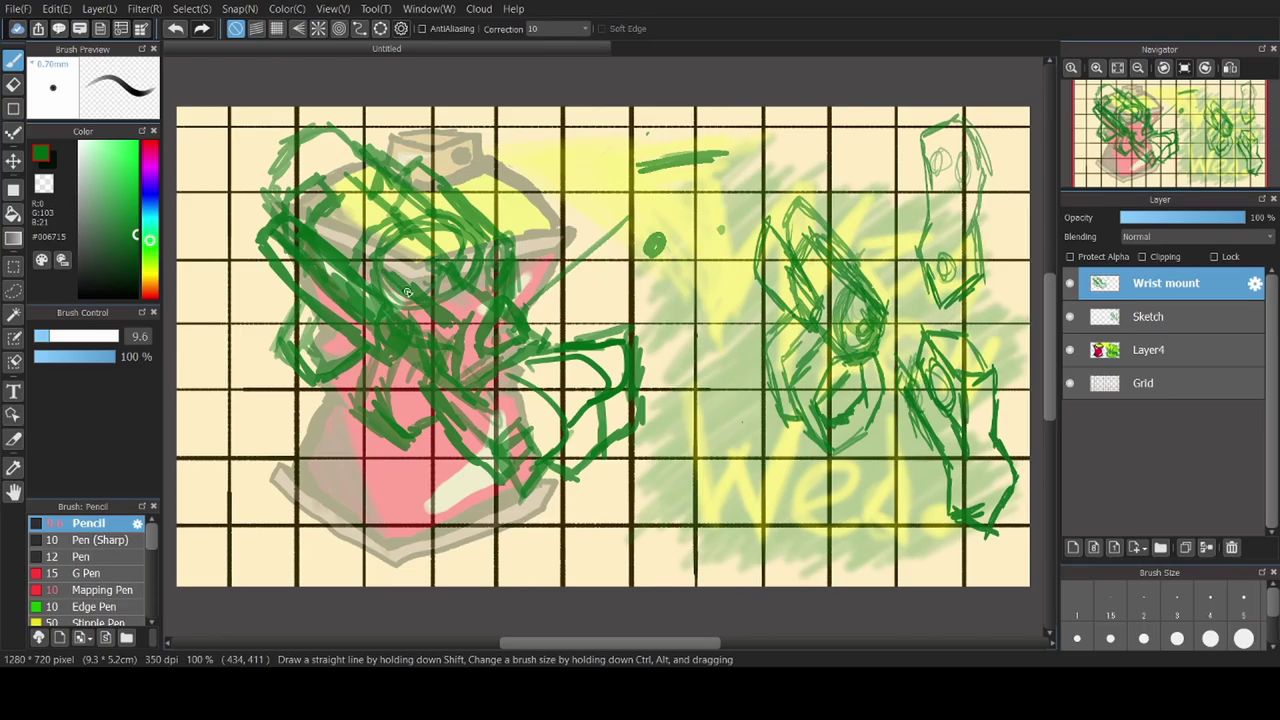
mouse_move(422, 272)
mouse_down()
mouse_move(448, 240)
mouse_move(456, 270)
mouse_move(409, 249)
mouse_move(451, 242)
mouse_move(435, 281)
mouse_move(416, 254)
mouse_up()
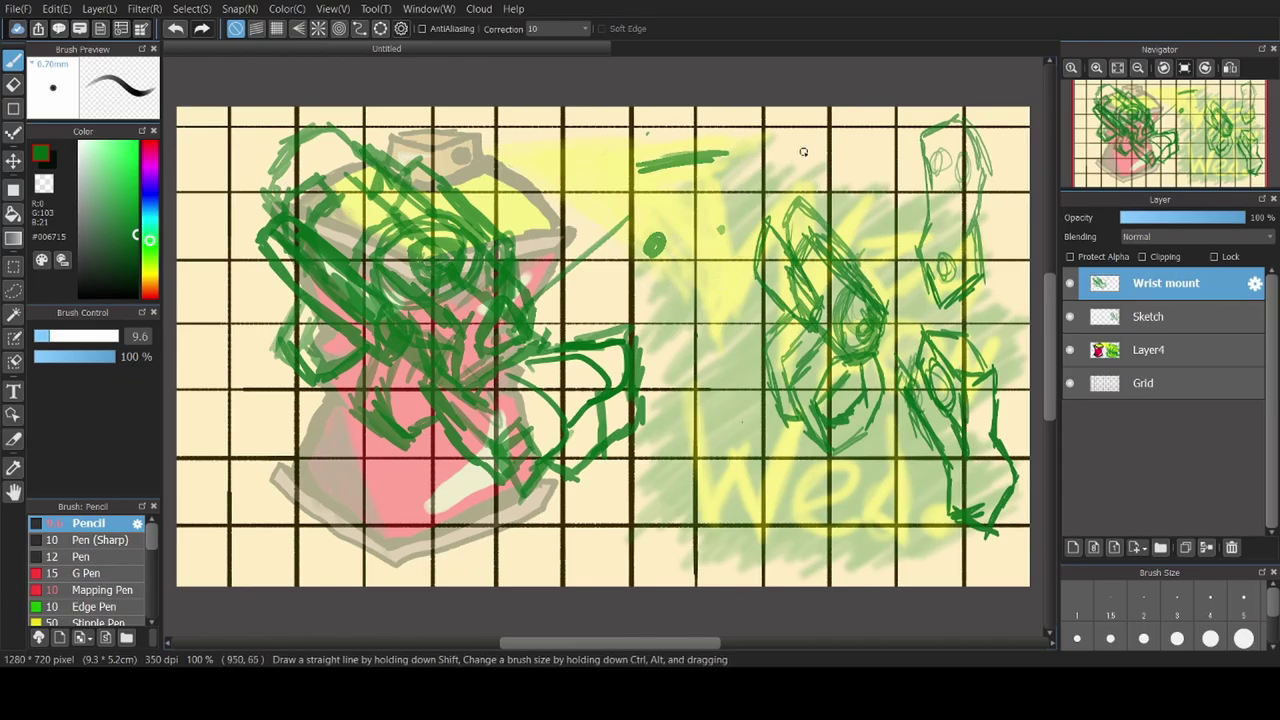
Add a new layer and ink the cylinder's rounded rear end with the Pen at size 3.6 in dark green #002006
click(1073, 548)
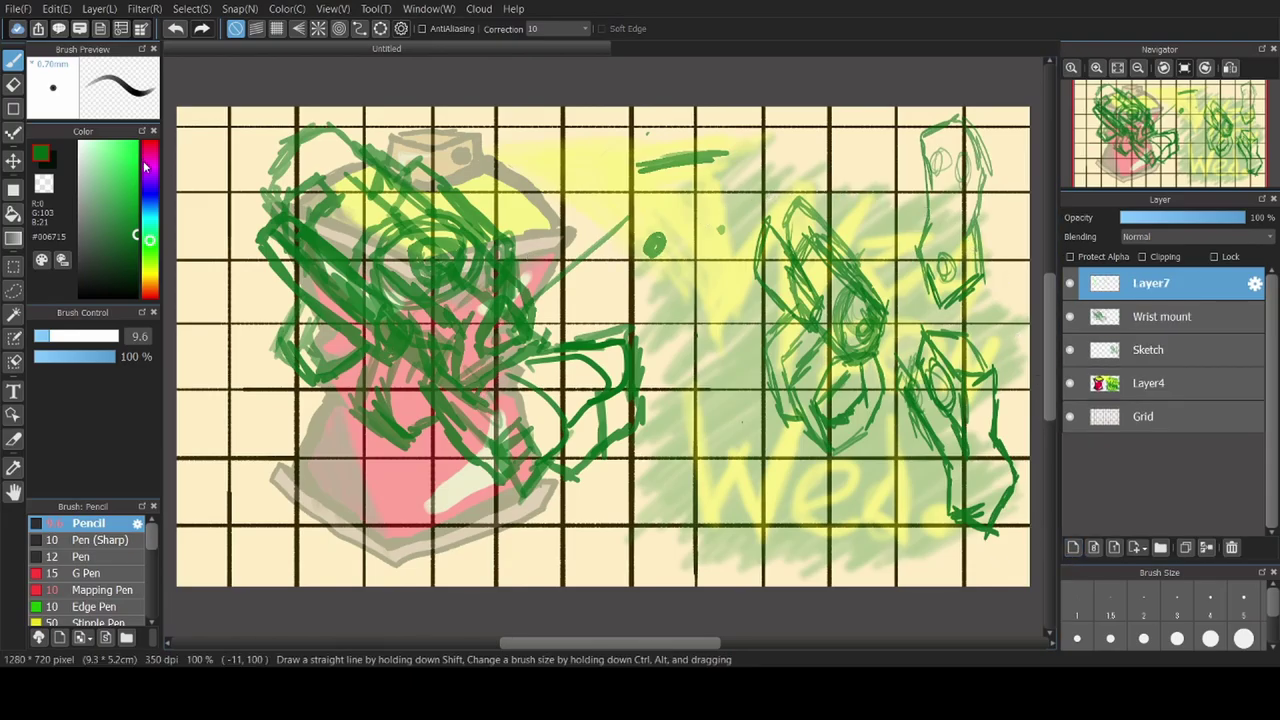
click(137, 278)
click(100, 540)
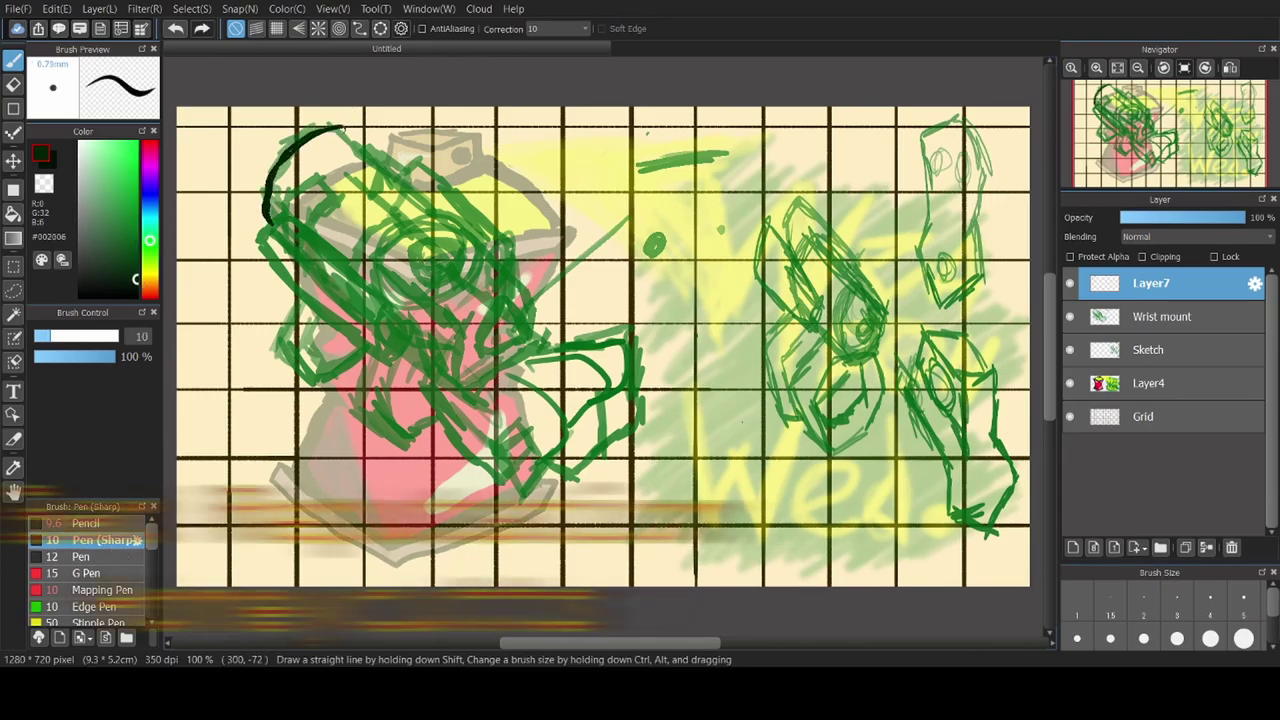
click(80, 556)
mouse_move(267, 172)
mouse_down()
mouse_move(266, 202)
mouse_move(318, 139)
mouse_move(355, 133)
mouse_up()
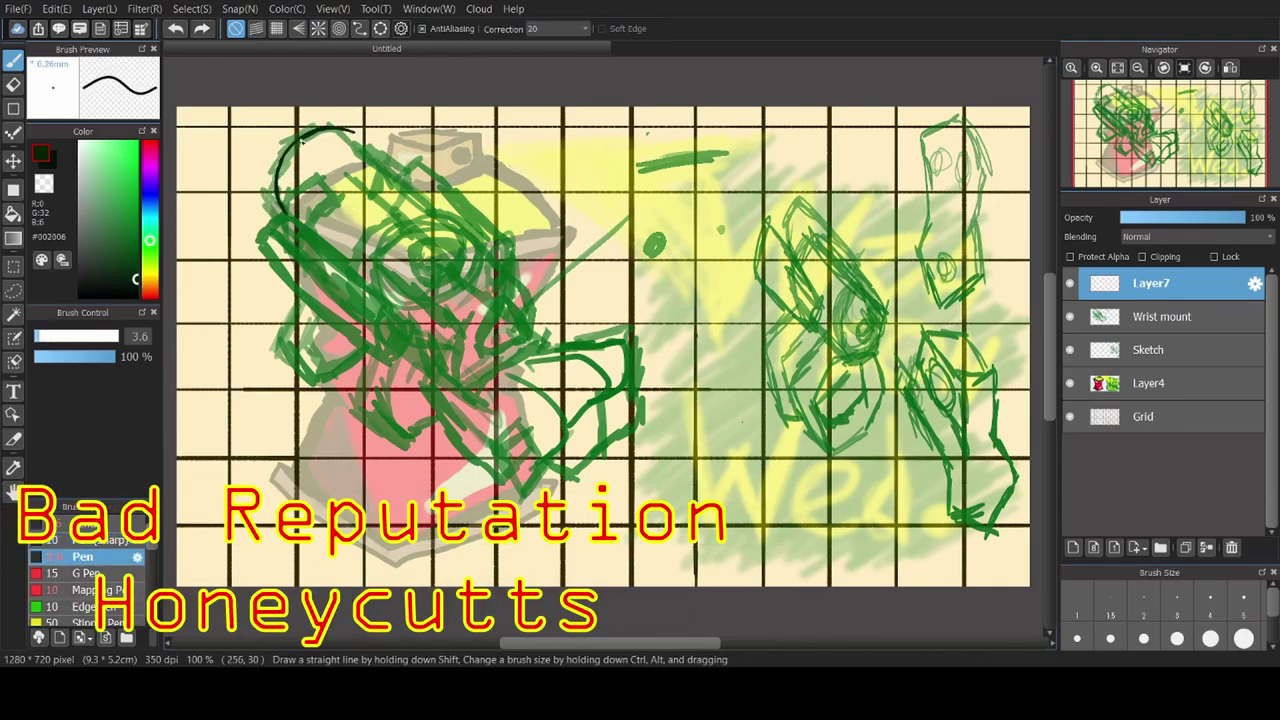
Ink the lower tube's outline and the hooked clip at its front end, cleaning up overlaps with the eraser
key(e)
scroll(297, 211, up, 2)
key(b)
mouse_move(392, 300)
mouse_down()
mouse_move(365, 210)
mouse_move(538, 142)
mouse_move(322, 420)
mouse_up()
drag(400, 310, 596, 490)
drag(340, 330, 493, 568)
mouse_move(590, 478)
mouse_down()
mouse_move(610, 585)
mouse_move(535, 590)
mouse_move(600, 490)
mouse_up()
key(e)
key(b)
drag(585, 535, 570, 555)
mouse_move(610, 500)
mouse_down()
mouse_move(665, 515)
mouse_move(580, 560)
mouse_move(570, 430)
mouse_up()
mouse_move(575, 425)
mouse_down()
mouse_move(612, 495)
mouse_move(630, 535)
mouse_up()
Ink the curved bands around the cylinder, the thick curve at its front and its long upper edge
key(e)
key(b)
mouse_move(430, 335)
mouse_down()
mouse_move(470, 241)
mouse_move(398, 305)
mouse_up()
mouse_move(495, 402)
mouse_down()
mouse_move(580, 332)
mouse_move(540, 445)
mouse_up()
drag(578, 340, 548, 440)
drag(675, 293, 550, 445)
drag(565, 340, 552, 450)
drag(540, 160, 715, 295)
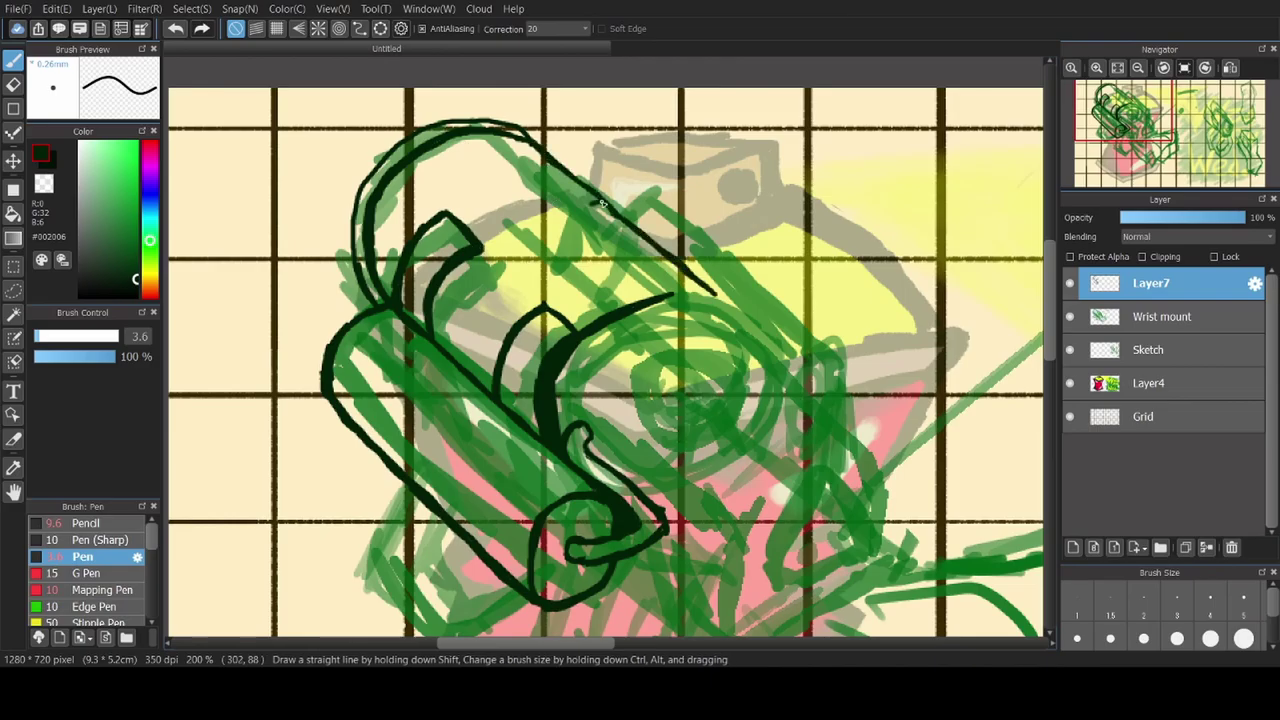
Ink the band ends along the cylinder's upper edge, the small tab on the lower tube and the upper side tube
drag(520, 180, 605, 210)
key(e)
key(b)
drag(635, 295, 725, 300)
key(e)
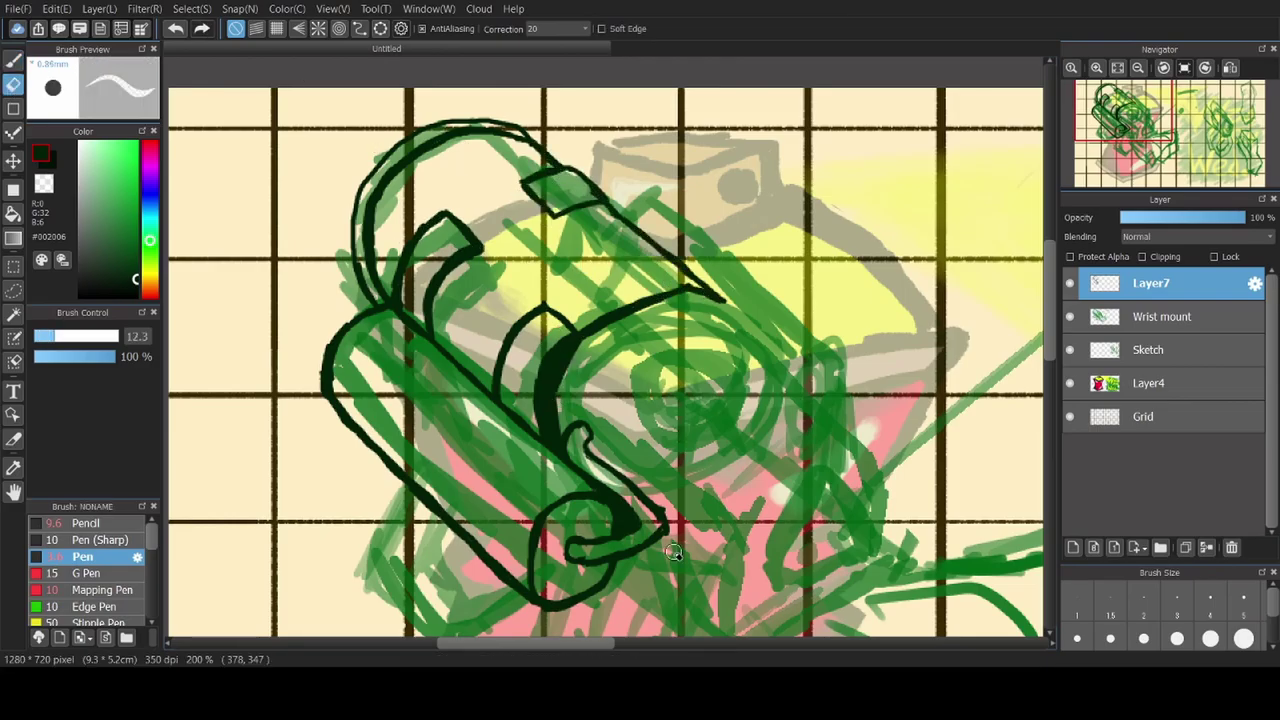
key(b)
drag(615, 270, 685, 262)
scroll(686, 265, up, 3)
scroll(837, 171, down, 3)
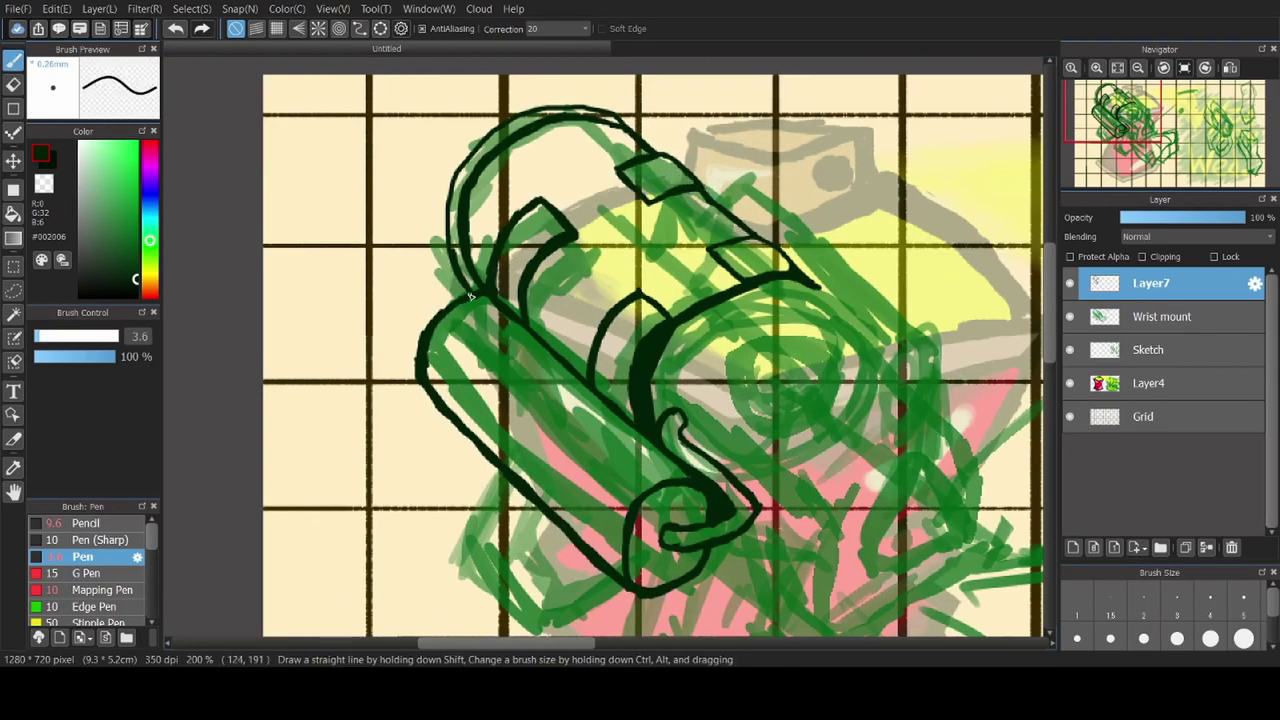
drag(452, 385, 491, 447)
drag(681, 330, 436, 330)
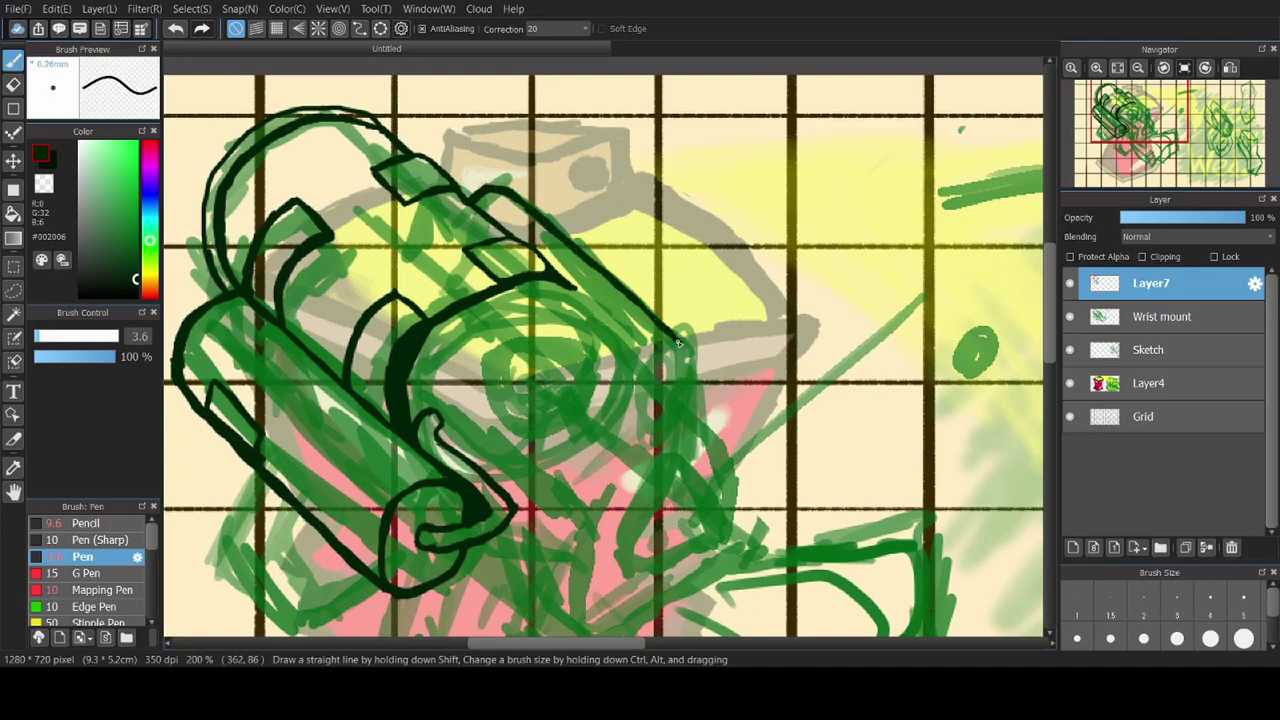
Draw an ellipse on a new layer, transform it into a dial on the housing's top, merge it down and ink the housing's edges
click(13, 108)
click(1073, 547)
drag(628, 158, 722, 242)
key(ctrl+t)
drag(608, 199, 486, 327)
key(Return)
key(ctrl+e)
key(b)
mouse_move(598, 440)
mouse_down()
mouse_move(565, 489)
mouse_move(640, 414)
mouse_move(695, 450)
mouse_move(565, 558)
mouse_move(563, 491)
mouse_up()
Draw a rounded triangular plate with three small circles on a separate layer beside the mount
key(ctrl+shift+n)
mouse_move(829, 186)
mouse_down()
mouse_move(794, 249)
mouse_move(835, 190)
mouse_up()
key(e)
key(b)
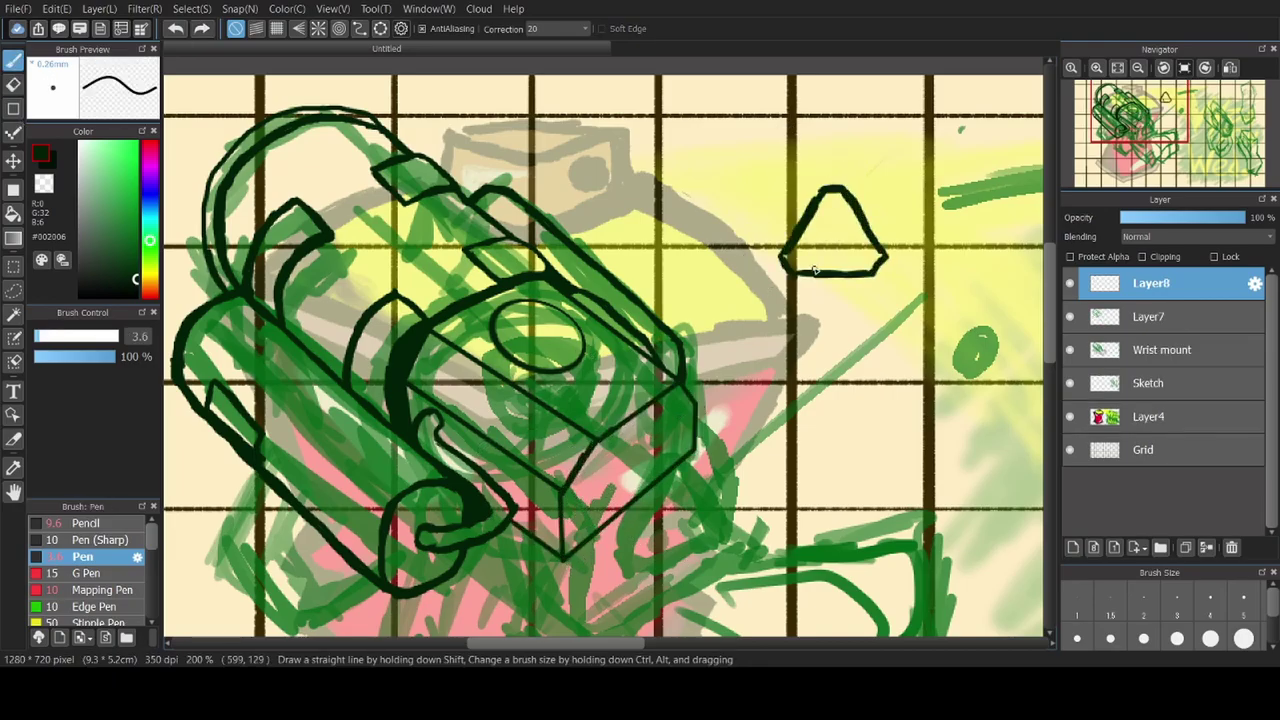
key(u)
drag(804, 246, 822, 264)
drag(841, 245, 860, 264)
mouse_move(824, 207)
mouse_down()
mouse_move(843, 226)
mouse_move(842, 208)
mouse_up()
key(u)
Distort the triangular plate with Free Transform to fit the housing's front face
key(ctrl+shift+n)
key(e)
key(ctrl+t)
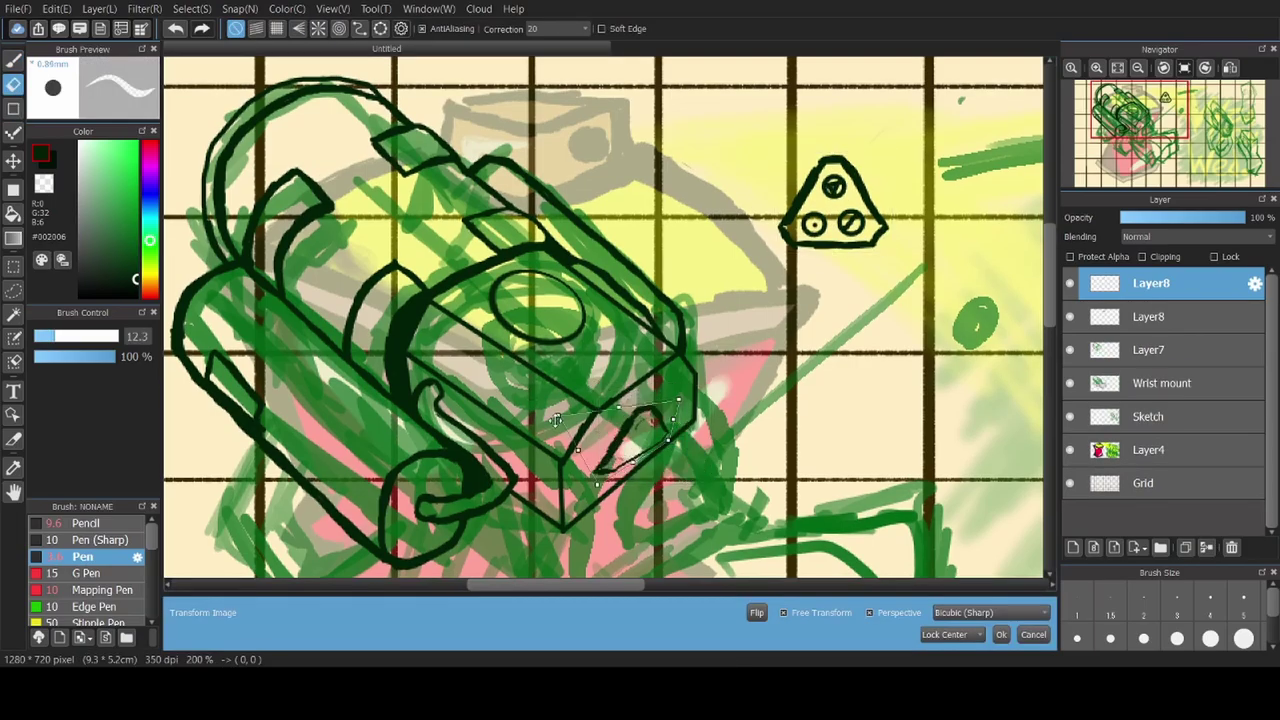
key(Return)
key(ctrl+z)
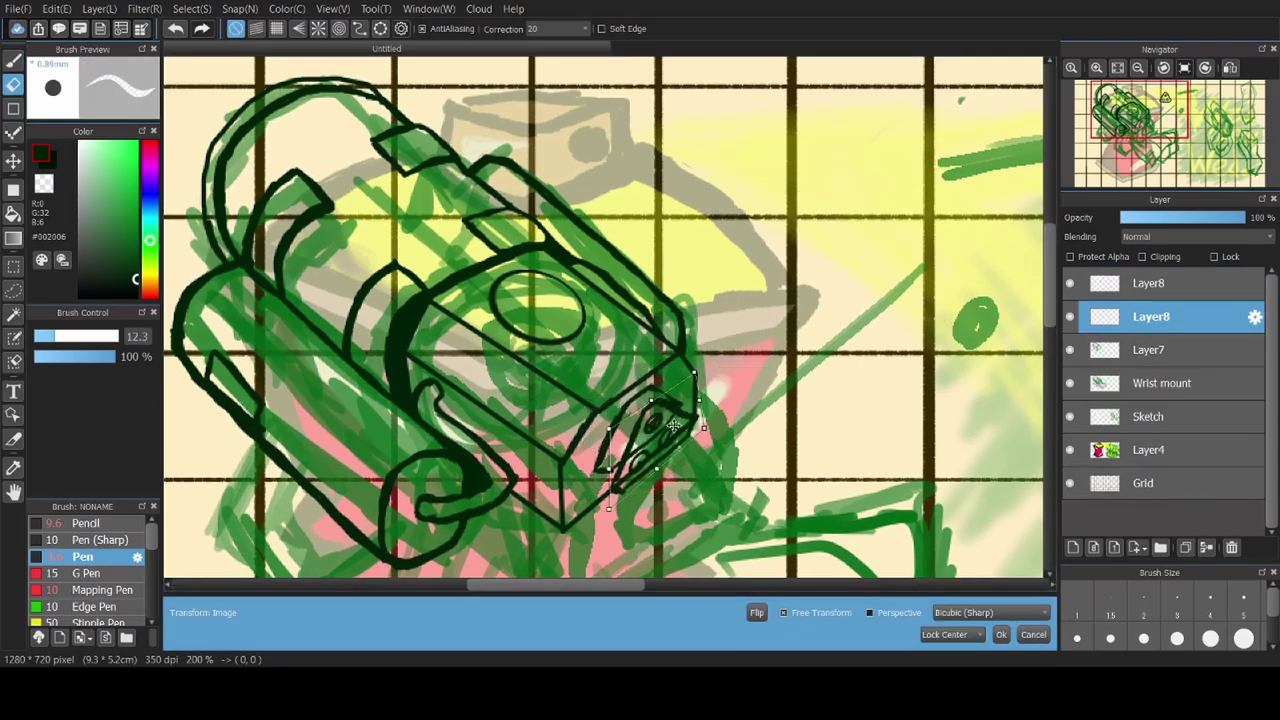
key(Return)
On Layer7, ink two curved rotation arrows beside the mount and letter "Rotates" above them
click(1150, 350)
key(b)
drag(830, 280, 775, 345)
drag(815, 388, 868, 318)
mouse_move(678, 135)
mouse_down()
mouse_move(720, 210)
mouse_move(900, 210)
mouse_up()
drag(935, 190, 1030, 170)
drag(850, 140, 873, 148)
Ink the fist emerging from the housing, with its knuckle lines, rounded fingers and thumb-side outline
scroll(873, 148, down, 5)
mouse_move(698, 224)
mouse_down()
mouse_move(855, 266)
mouse_move(802, 290)
mouse_up()
drag(740, 306, 796, 344)
drag(802, 350, 730, 368)
mouse_move(850, 285)
mouse_down()
mouse_move(740, 410)
mouse_move(635, 450)
mouse_up()
drag(575, 400, 665, 485)
drag(580, 330, 510, 425)
mouse_move(490, 318)
mouse_down()
mouse_move(445, 420)
mouse_move(550, 455)
mouse_up()
drag(725, 250, 805, 215)
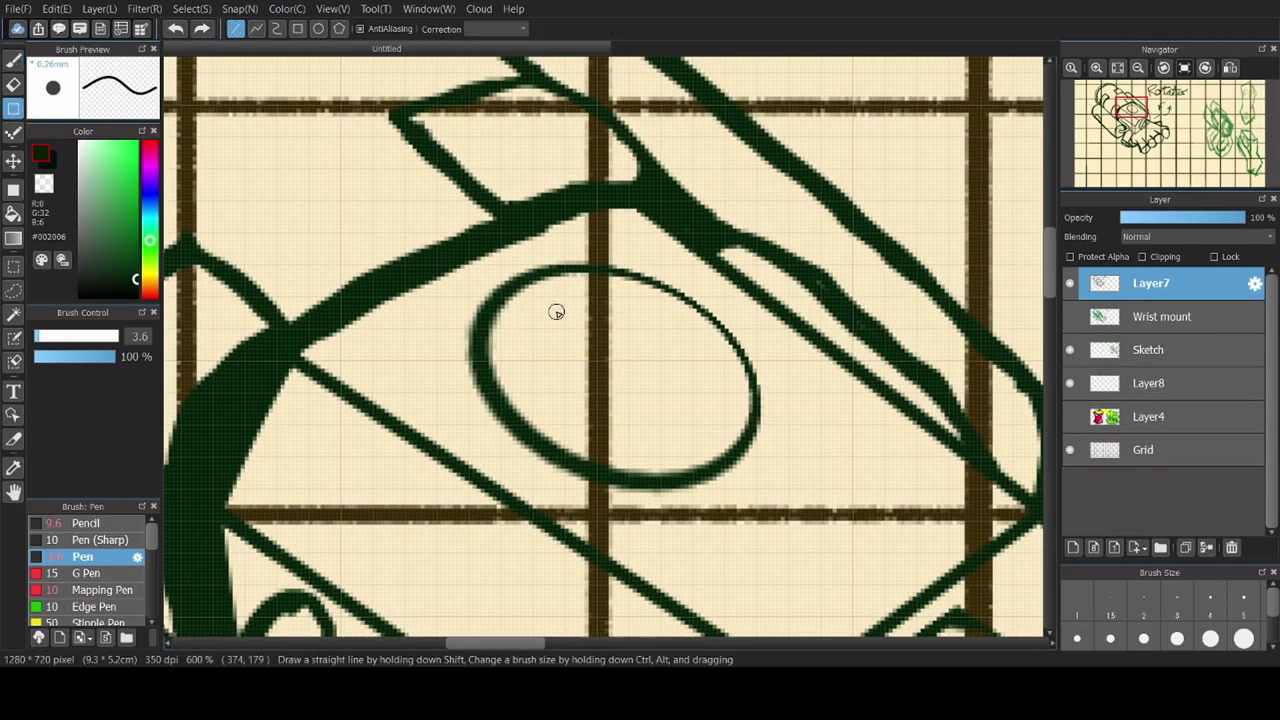
Draw tick marks and a needle on the dial, and three vent slots on the housing's side
drag(540, 290, 552, 312)
drag(668, 440, 678, 465)
drag(500, 345, 528, 350)
drag(565, 408, 580, 440)
drag(565, 318, 640, 372)
shift+click(329, 450)
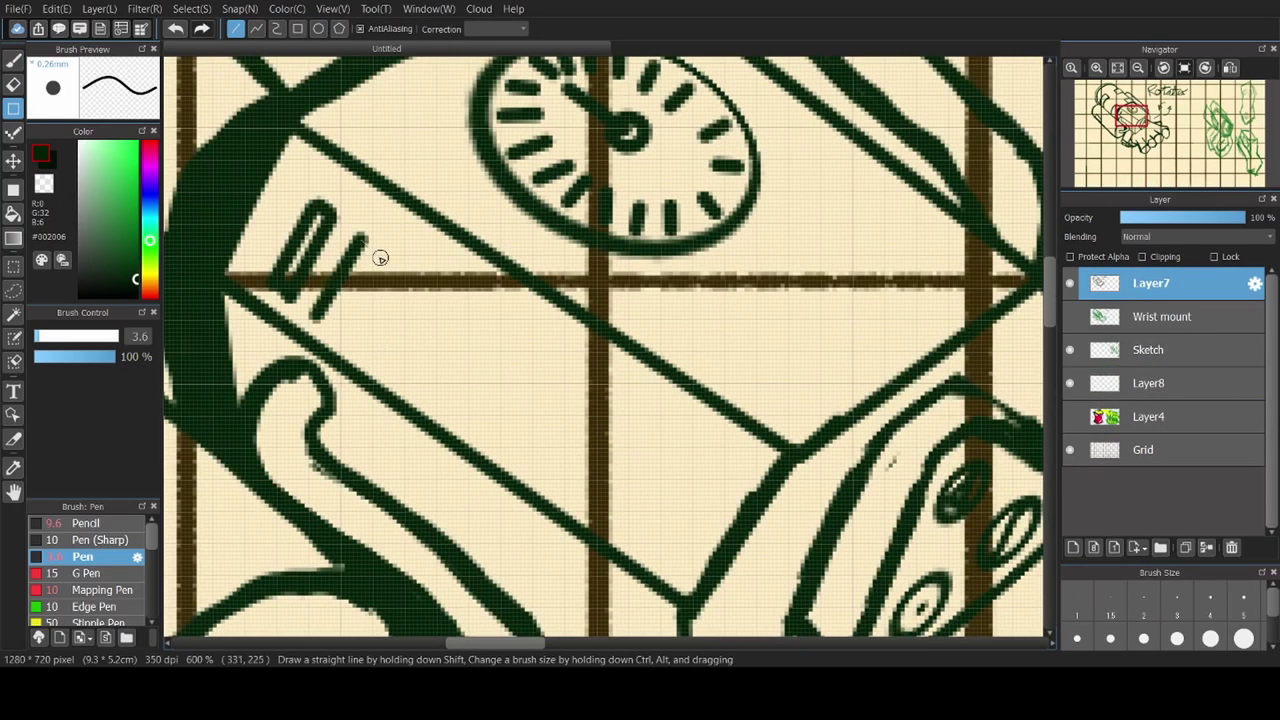
drag(330, 255, 390, 320)
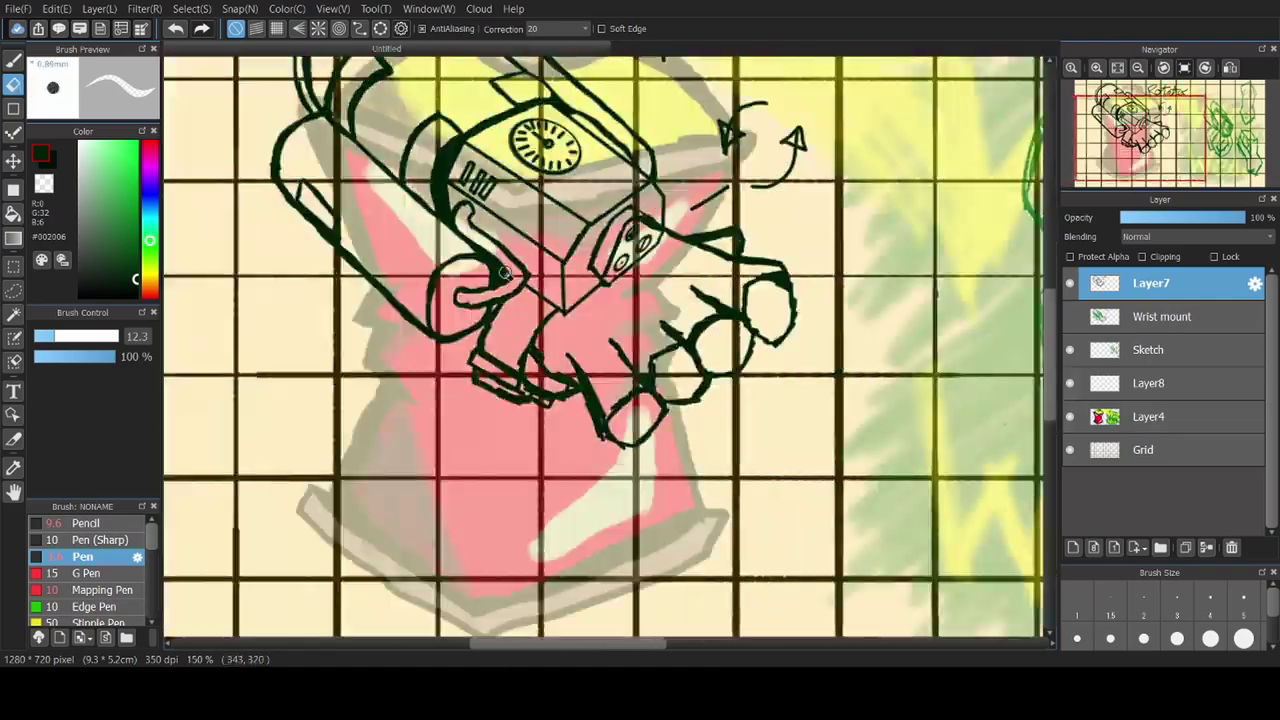
Ink a bent lever running from the housing's lower corner down to the fist
drag(590, 295, 555, 358)
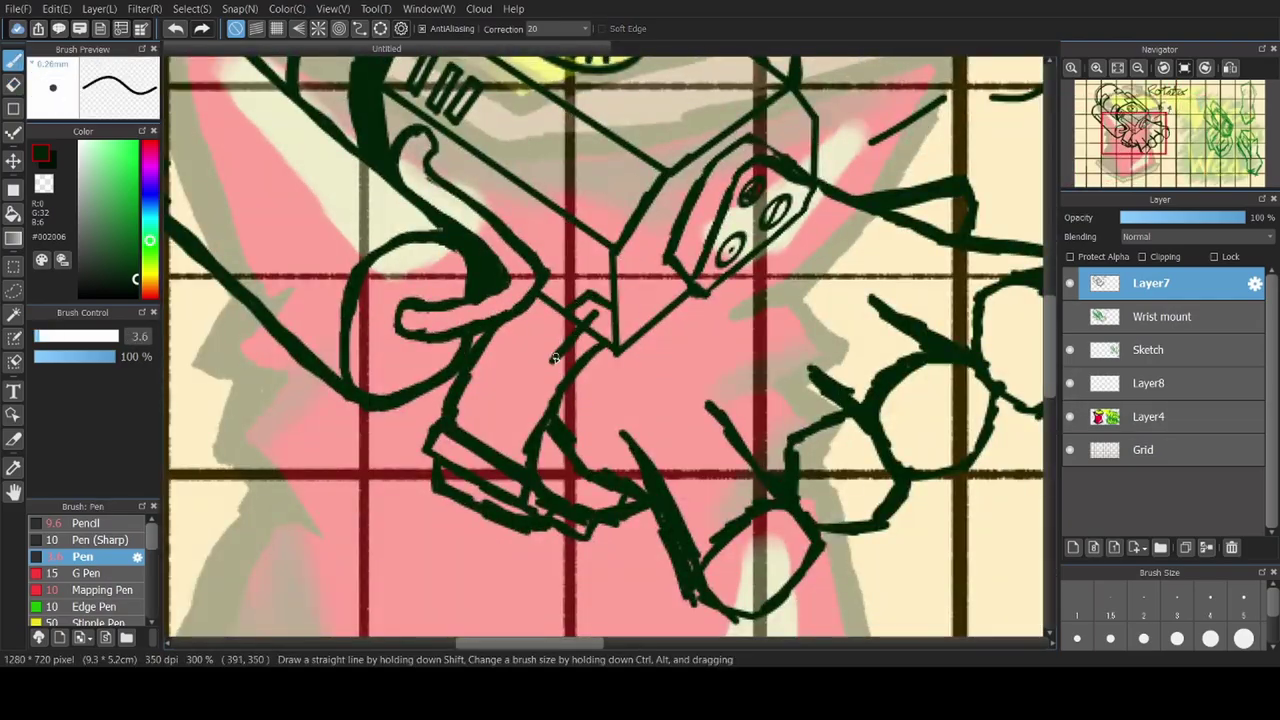
drag(590, 318, 525, 388)
drag(515, 365, 645, 560)
mouse_move(580, 308)
mouse_down()
mouse_move(605, 372)
mouse_move(608, 352)
mouse_up()
key(e)
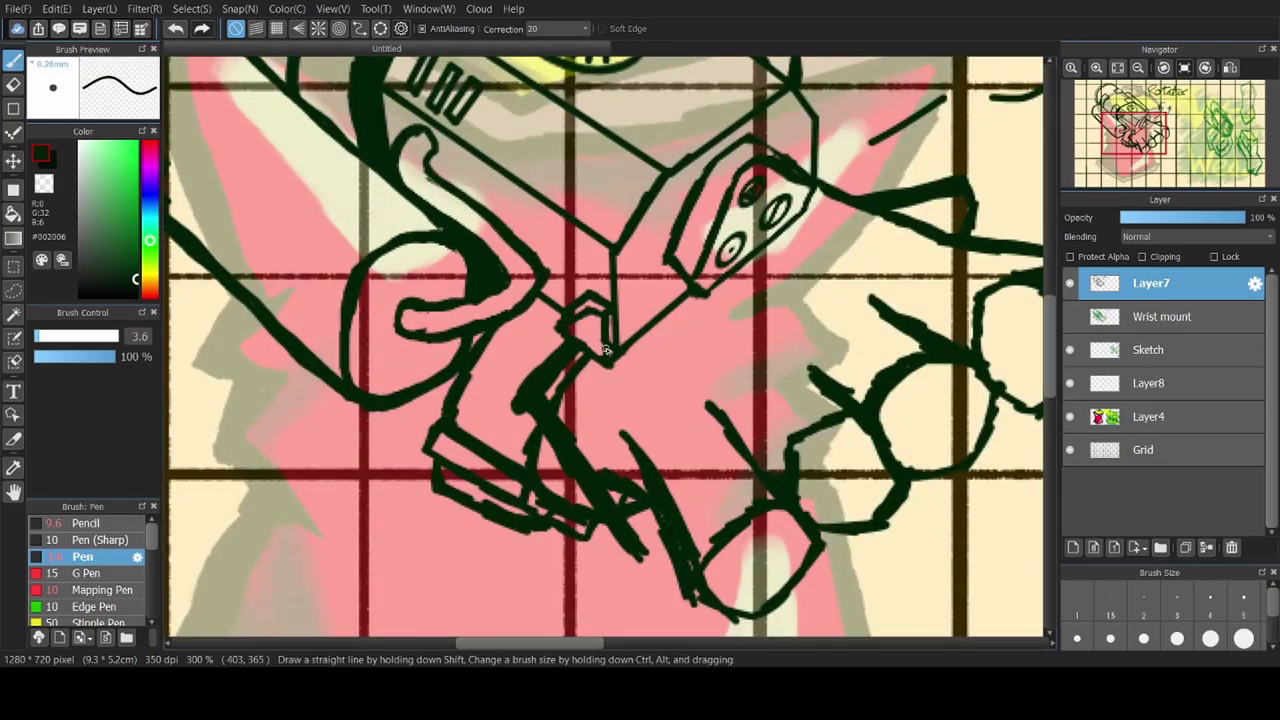
Clear the lever's interior, redraw it as a double outline and add a grip and rounded tip at its lower end
mouse_move(530, 335)
mouse_down()
mouse_move(568, 455)
mouse_move(640, 555)
mouse_up()
key(b)
mouse_move(562, 340)
mouse_down()
mouse_move(545, 372)
mouse_move(595, 470)
mouse_up()
mouse_move(600, 515)
mouse_down()
mouse_move(670, 570)
mouse_move(680, 608)
mouse_up()
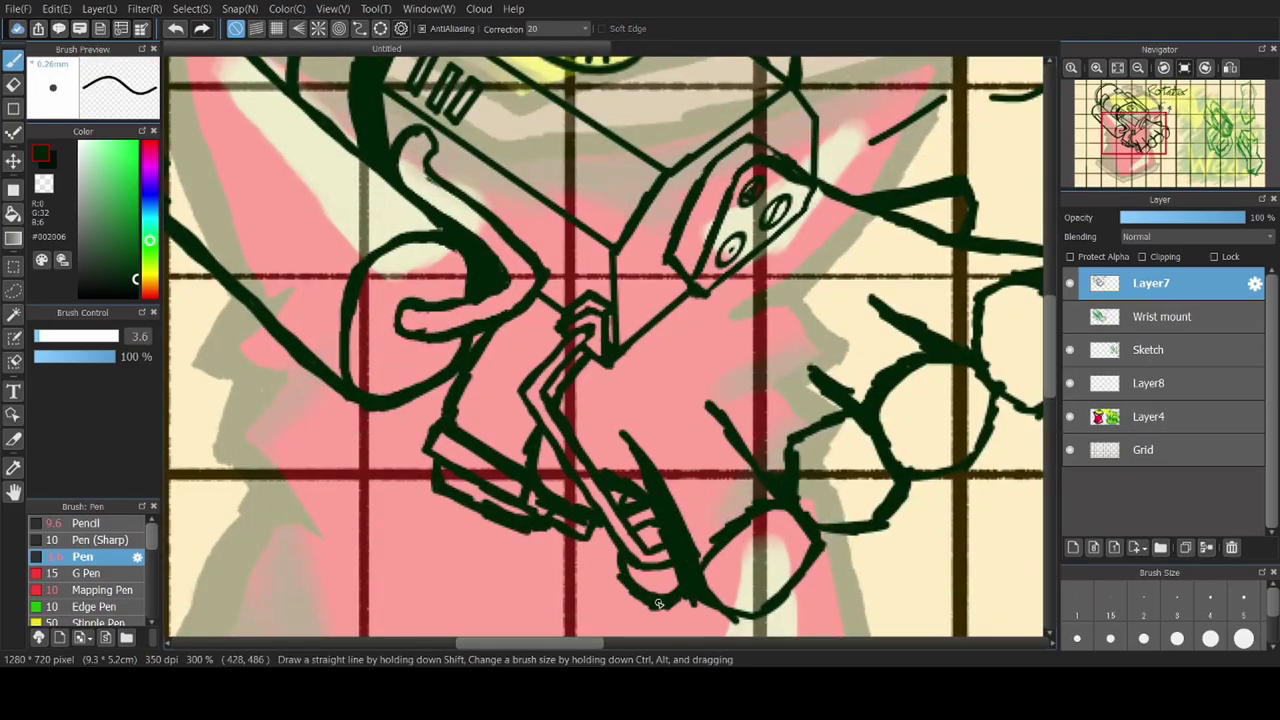
drag(628, 510, 655, 528)
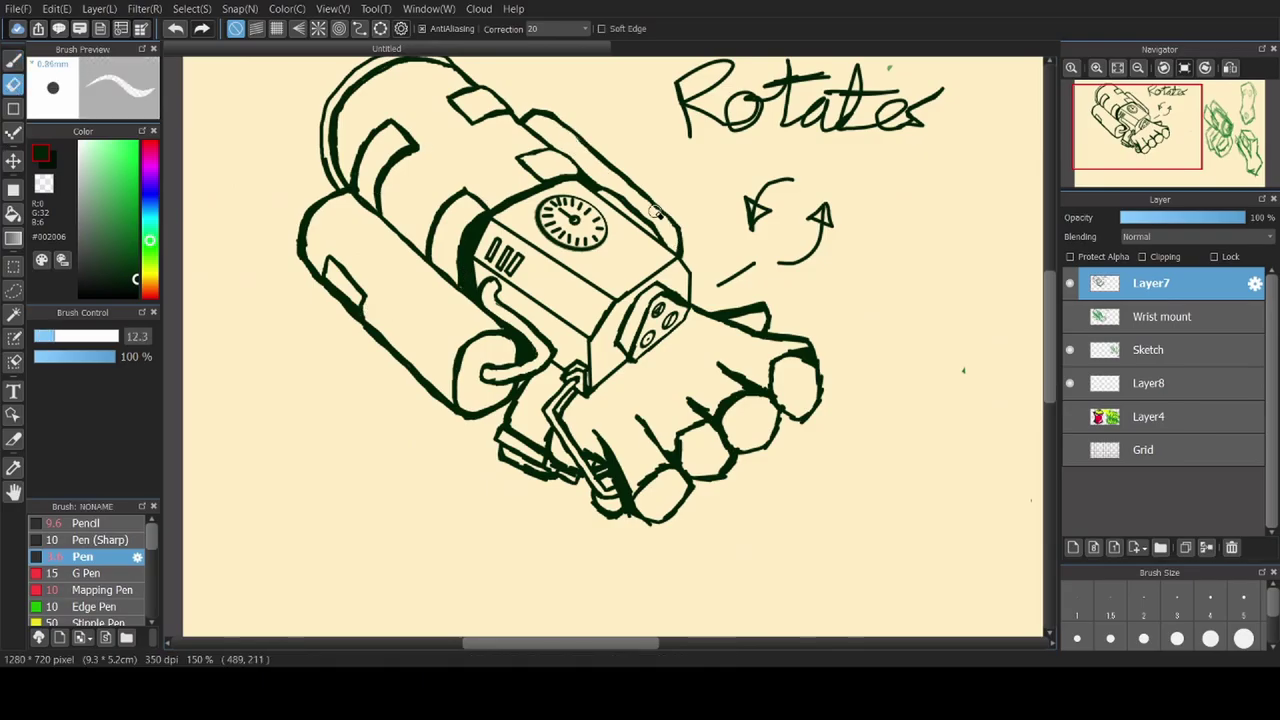
Add a layer beneath the line art and bucket-fill the cylinder near-black and both side tubes blue
key(g)
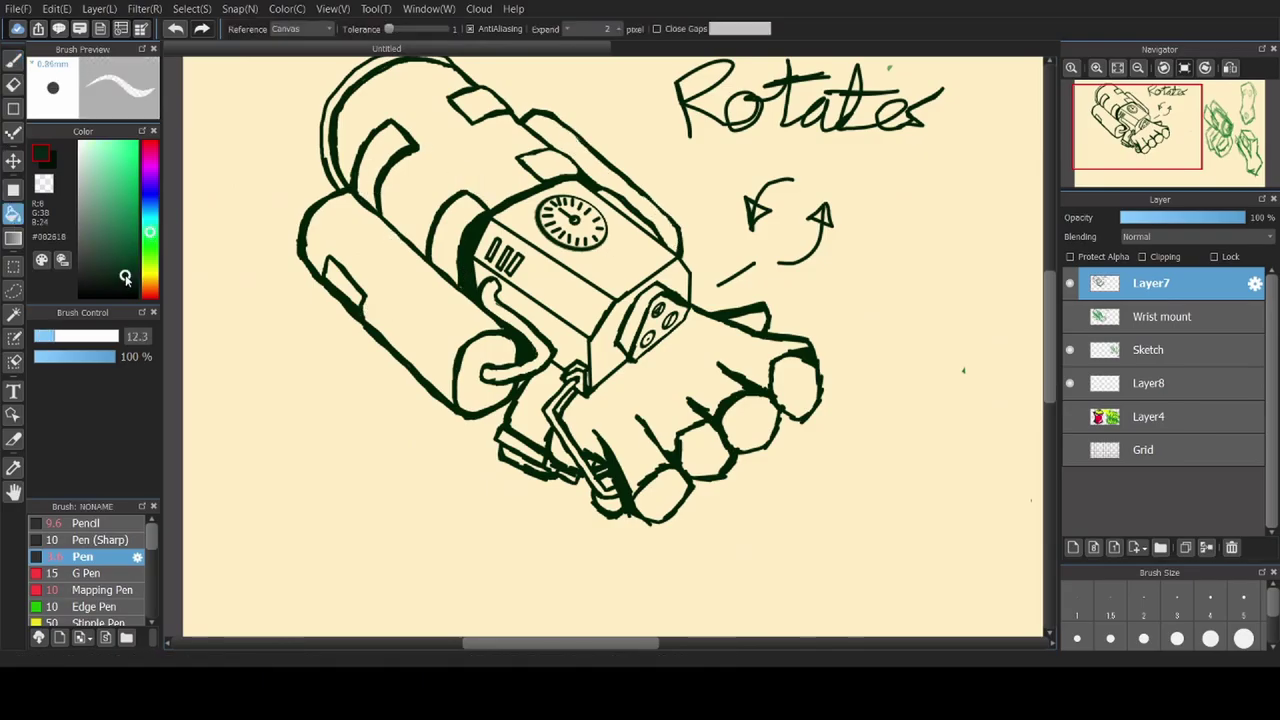
click(1198, 325)
click(400, 140)
click(115, 175)
click(400, 300)
click(600, 175)
click(110, 160)
click(343, 283)
Fill the hooked clip red, the housing grey and the dial face white on Layer9
click(140, 150)
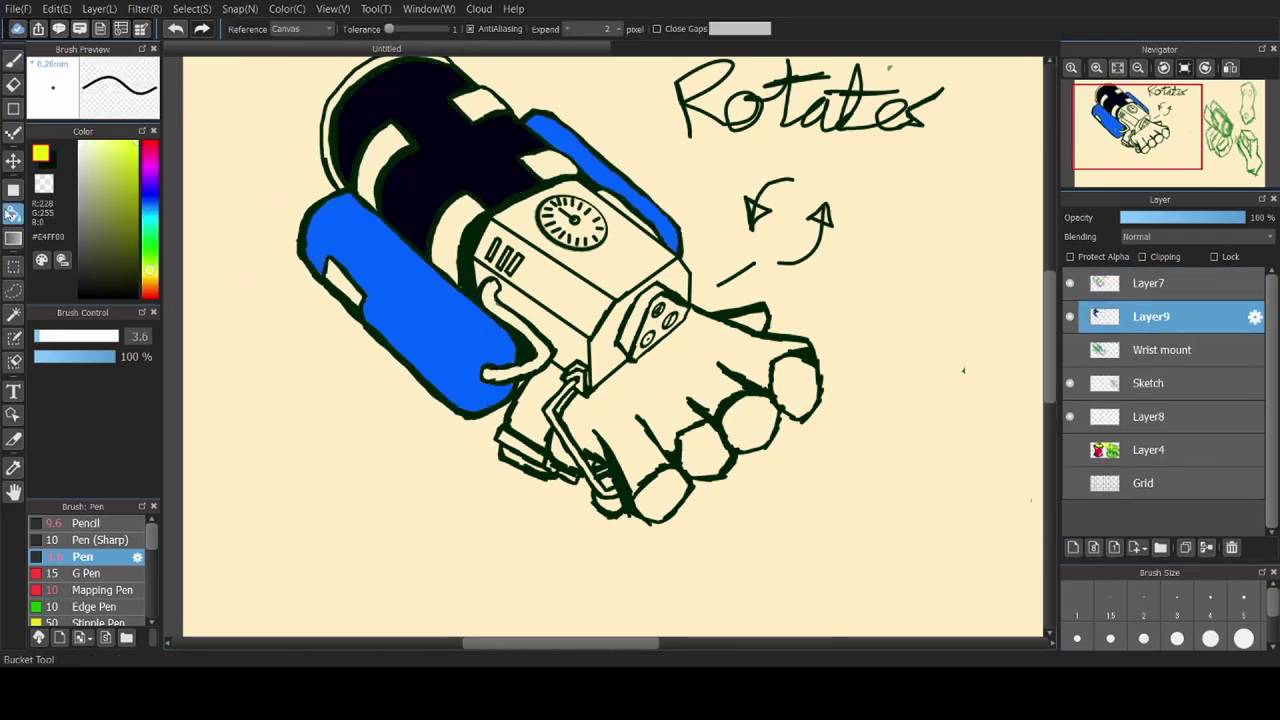
drag(495, 285, 485, 372)
click(590, 240)
scroll(600, 350, down, 5)
drag(690, 300, 667, 632)
scroll(600, 350, up, 5)
Color the dial's upper arc in the tube's blue and its left arc in red #FF0600 on Layer9
click(314, 514)
click(1150, 283)
click(1150, 316)
drag(650, 325, 745, 370)
click(140, 150)
drag(620, 335, 660, 445)
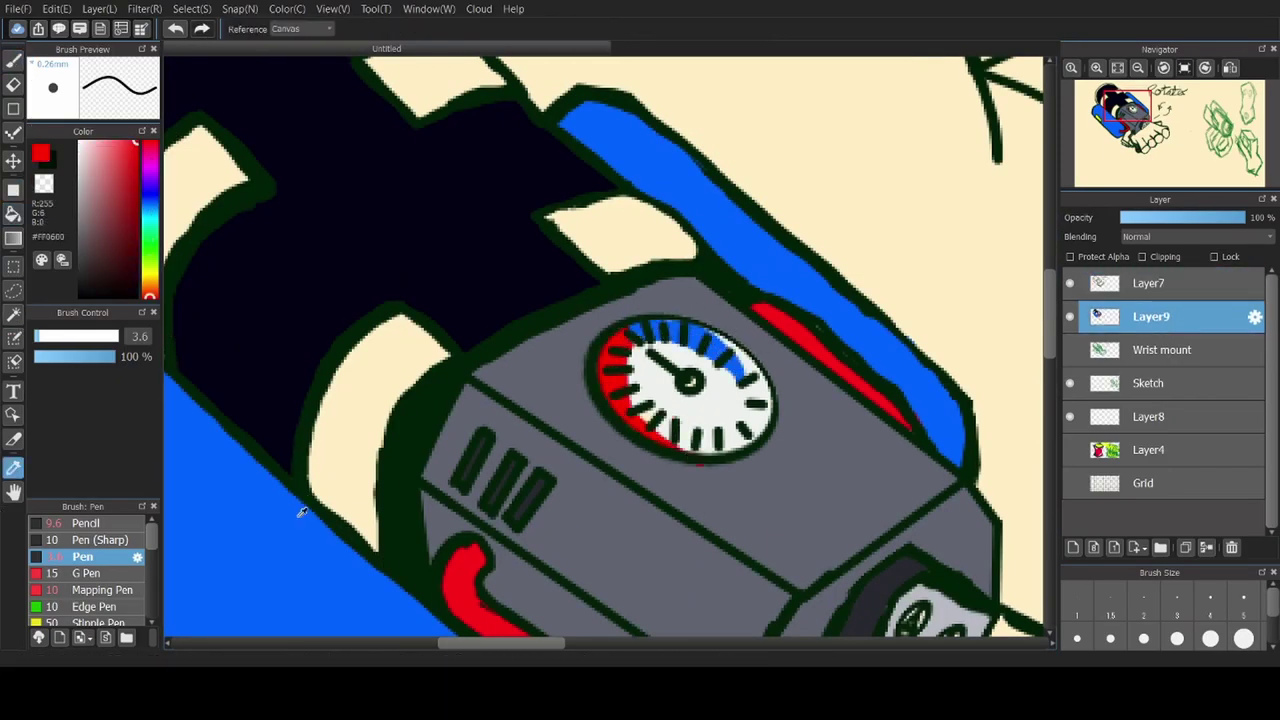
Add new layers beneath the line art and bucket-fill the gloved hand and wrist area near-black
click(85, 257)
click(13, 213)
click(850, 360)
click(1073, 547)
scroll(600, 350, down, 5)
click(700, 300)
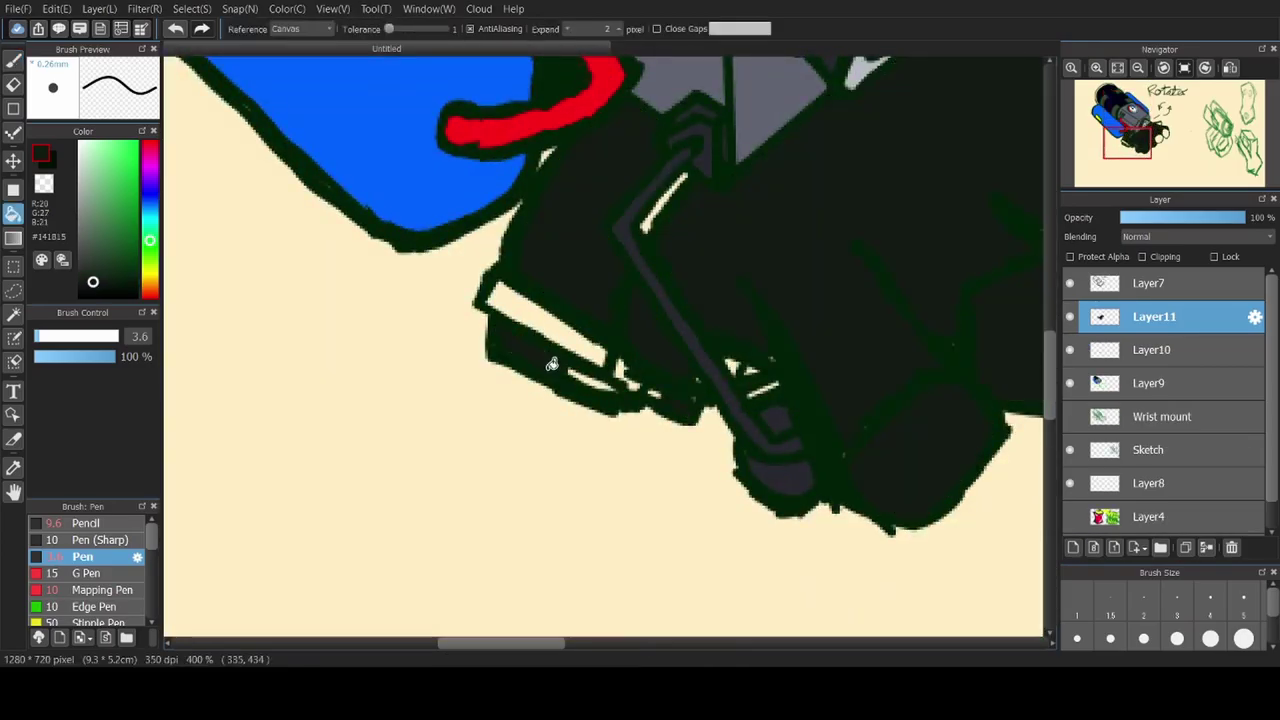
Bucket-fill the cylinder's straps and the gloved hand in dark grey-green #272F2B
click(1073, 547)
click(473, 298)
scroll(600, 350, down, 5)
scroll(600, 350, up, 5)
click(560, 350)
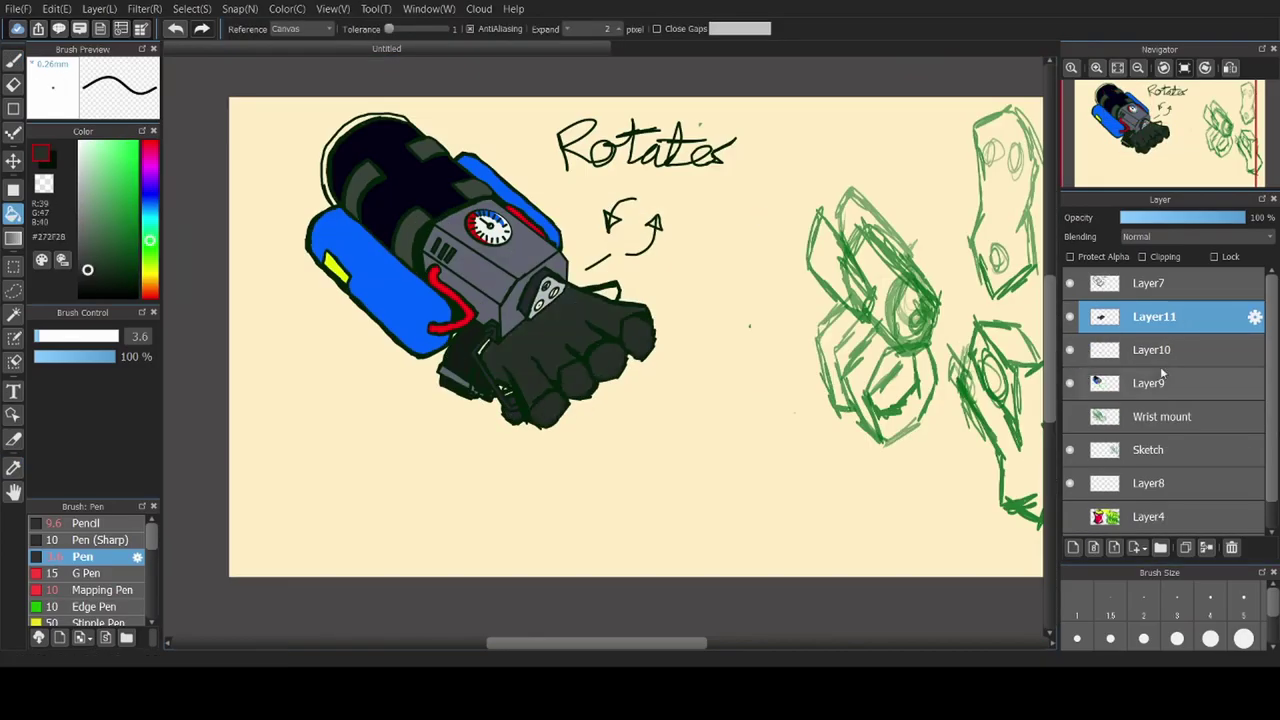
Delete Layer11 and draw filled magenta and yellow circles below the hand, using a separate layer for the second
click(1231, 547)
click(149, 163)
click(13, 108)
drag(655, 430, 724, 468)
click(13, 213)
click(678, 454)
click(1073, 547)
click(140, 150)
click(678, 454)
Position the magenta and yellow circles side by side and draw a filled cyan circle above them
key(ctrl+t)
click(1001, 634)
drag(679, 386, 723, 430)
click(13, 213)
click(701, 408)
Draw a light grey #D6D6D6 triangular badge with cut corners behind the circles and merge its layers into Layer10
click(110, 165)
click(1150, 416)
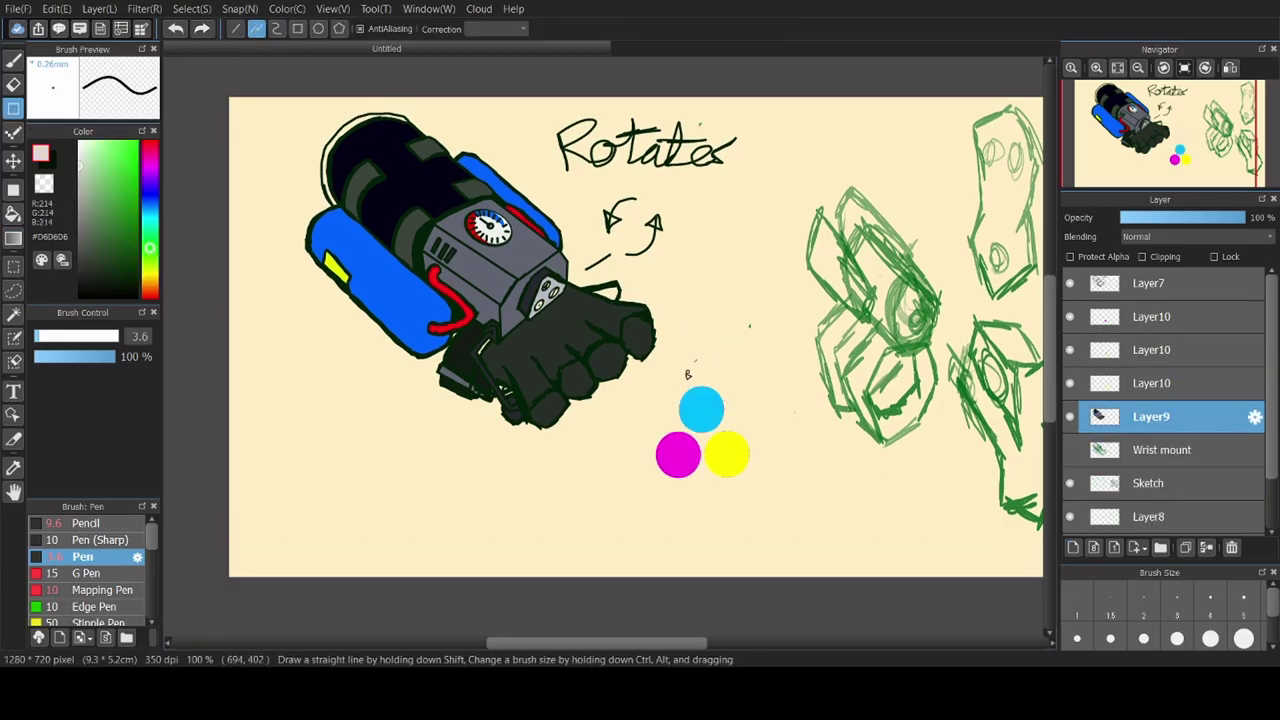
drag(600, 400, 645, 325)
click(1150, 383)
mouse_move(745, 285)
mouse_down()
mouse_move(672, 410)
mouse_move(818, 412)
mouse_up()
drag(818, 410, 745, 285)
click(745, 395)
key(ctrl+e)
scroll(745, 370, up, 2)
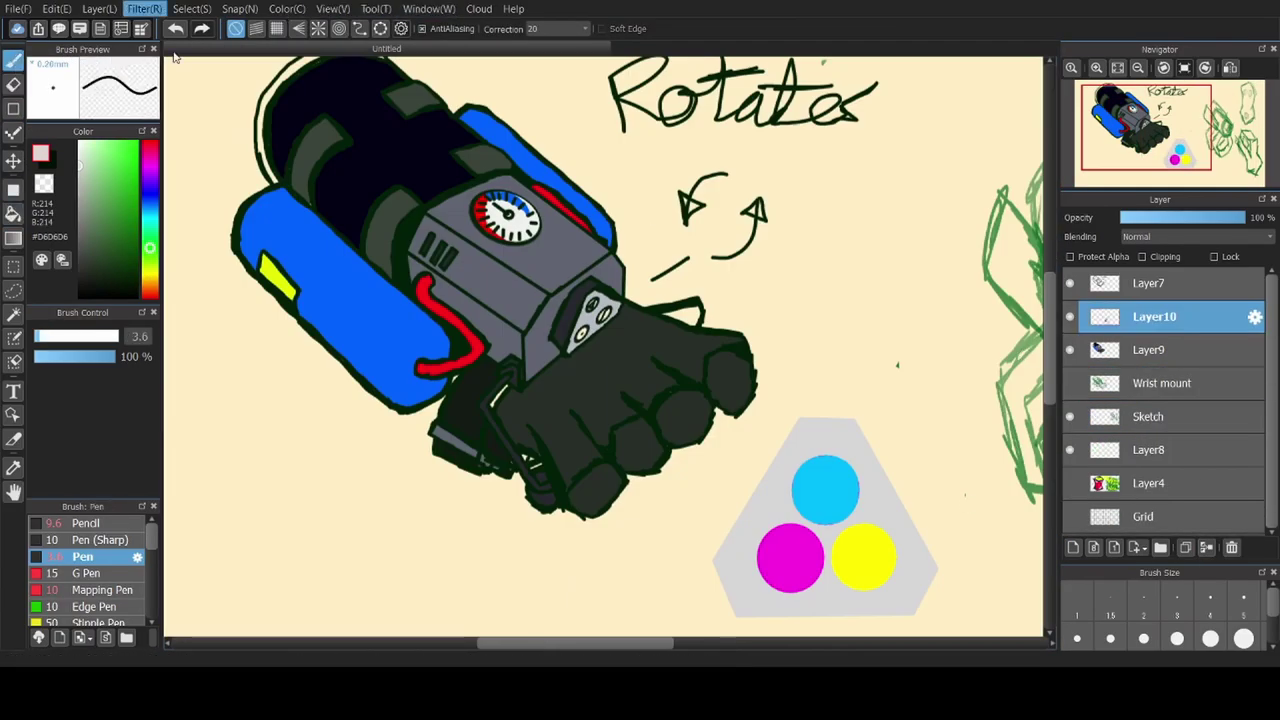
Transform the three-circle badge to shrink it and place it on top of the black cylinder
key(ctrl+t)
drag(570, 470, 480, 390)
click(951, 629)
Bucket-fill the outer rim at the cylinder's far end dark green on Layer9
click(1150, 349)
click(13, 213)
click(315, 165)
Add Layer11 above Layer9 for shading, with Multiply blending and 46% opacity
click(1073, 547)
scroll(600, 420, up, 5)
click(770, 240)
click(810, 120)
click(855, 160)
scroll(829, 138, down, 5)
click(1150, 349)
click(1180, 217)
click(13, 213)
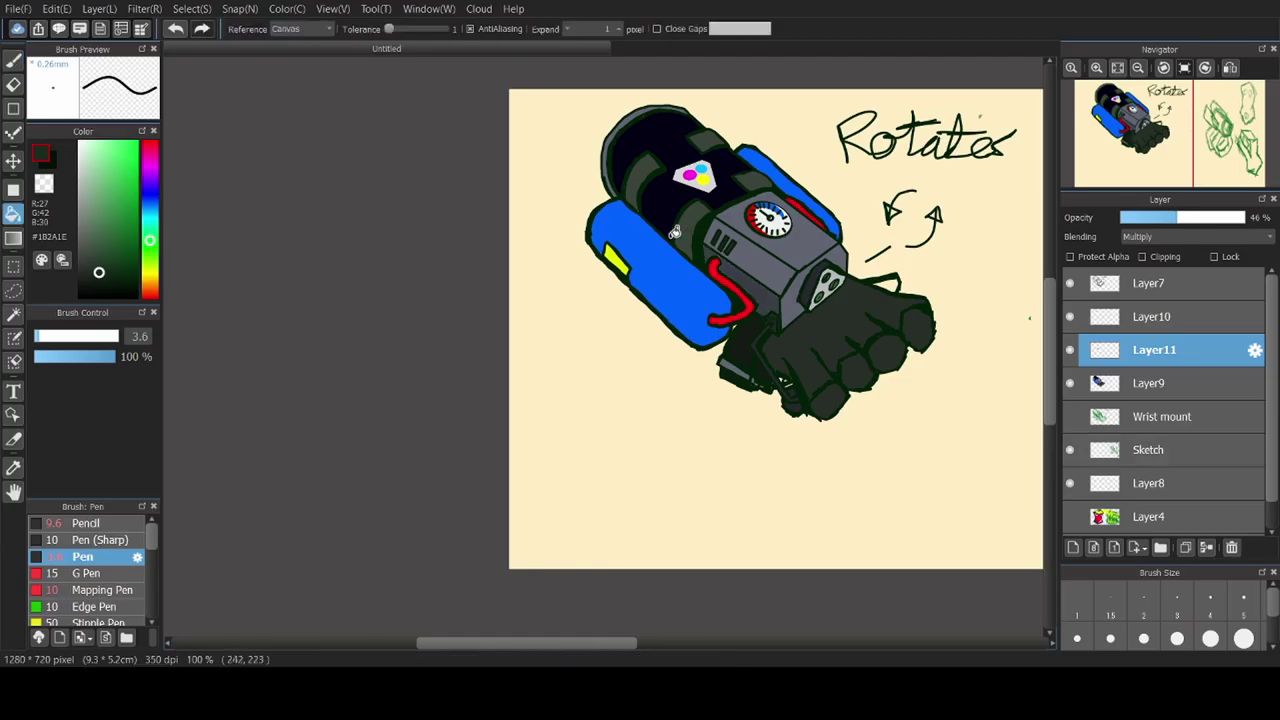
Select the large blue side tube with the Magic Wand and shade its edges with the Airbrush on Layer11
scroll(90, 570, down, 3)
click(95, 595)
click(13, 313)
click(700, 480)
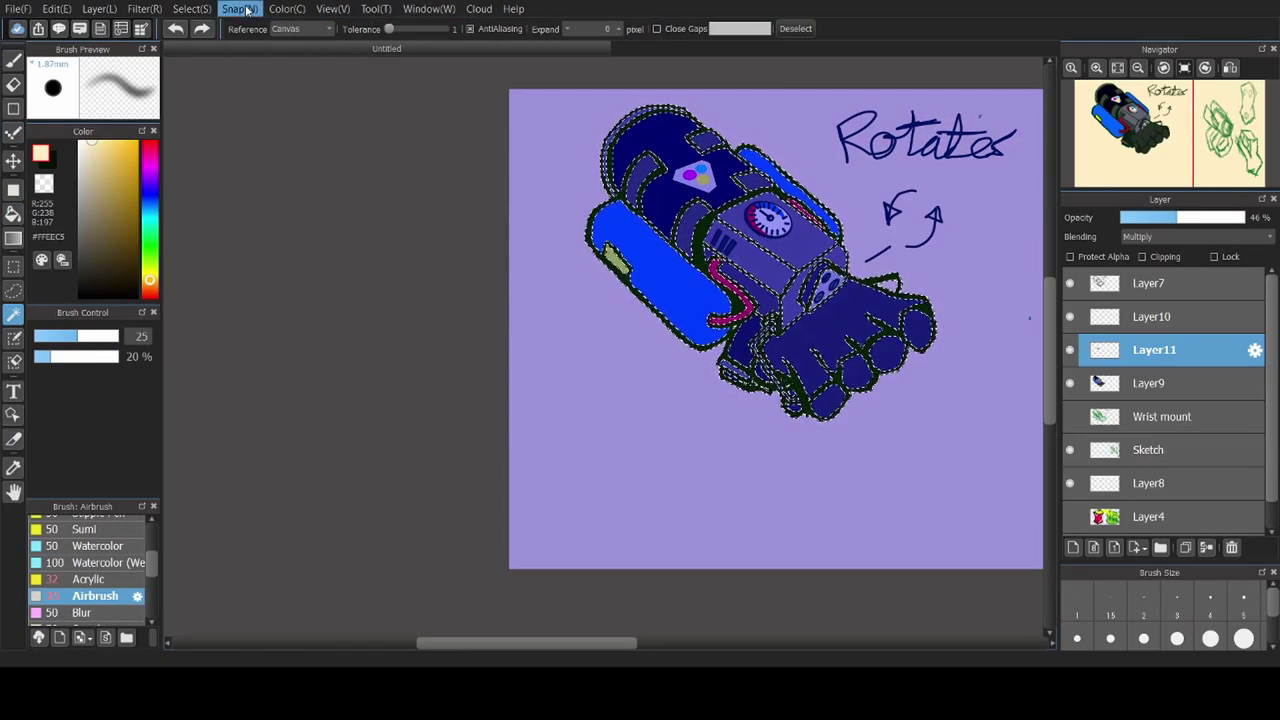
click(707, 298)
drag(707, 298, 640, 260)
key(ctrl+d)
Airbrush dark shading onto the housing's top face within a selection and onto the cylinder
click(775, 240)
key(b)
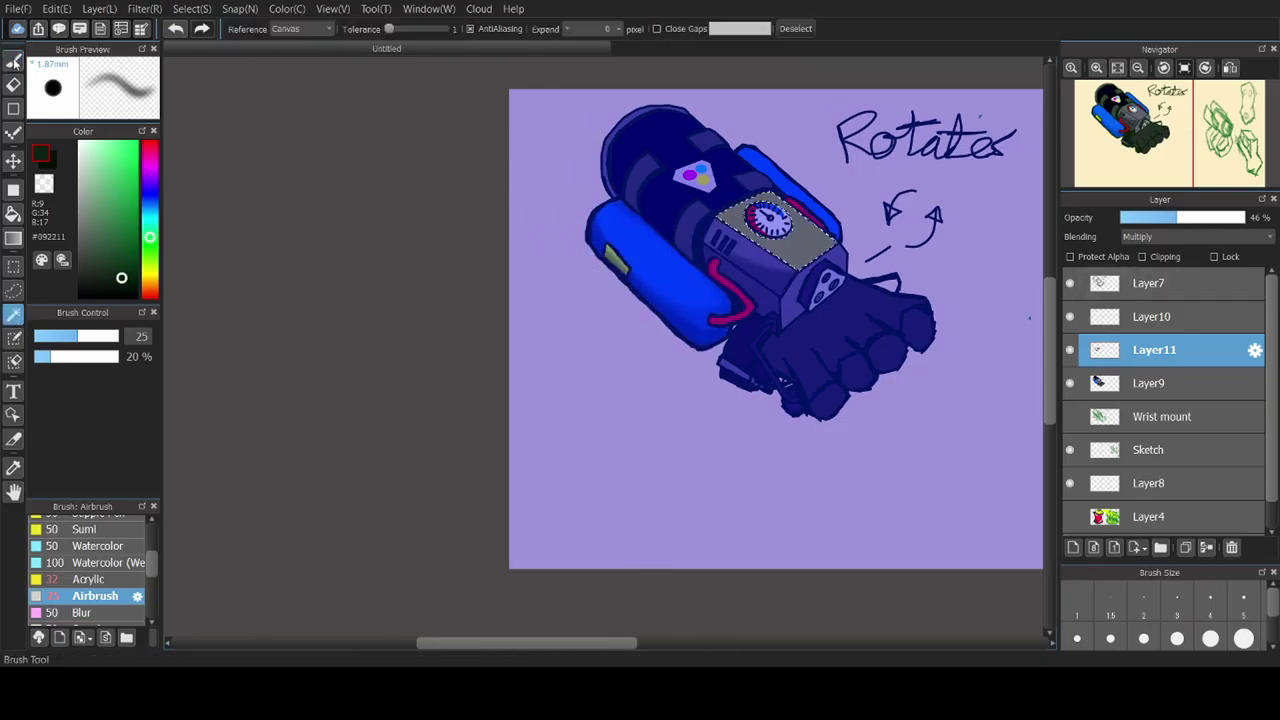
drag(900, 287, 780, 230)
key(ctrl+d)
click(640, 165)
mouse_move(640, 165)
mouse_down()
mouse_move(621, 133)
mouse_move(680, 150)
mouse_up()
key(ctrl+d)
Select the housing's remaining faces and the back of the glove in turn and airbrush dark green shading onto them
key(w)
click(805, 210)
click(825, 287)
key(b)
drag(780, 258, 830, 290)
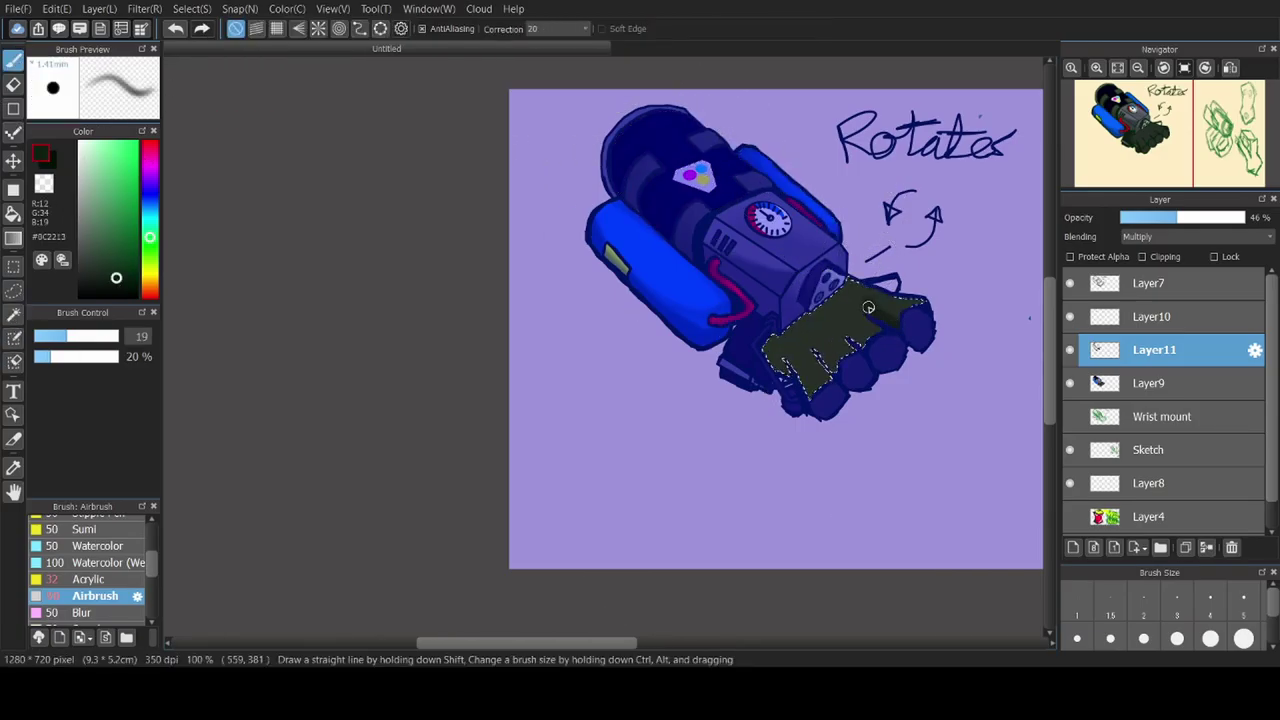
key(ctrl+d)
key(w)
click(772, 332)
key(ctrl+d)
key(b)
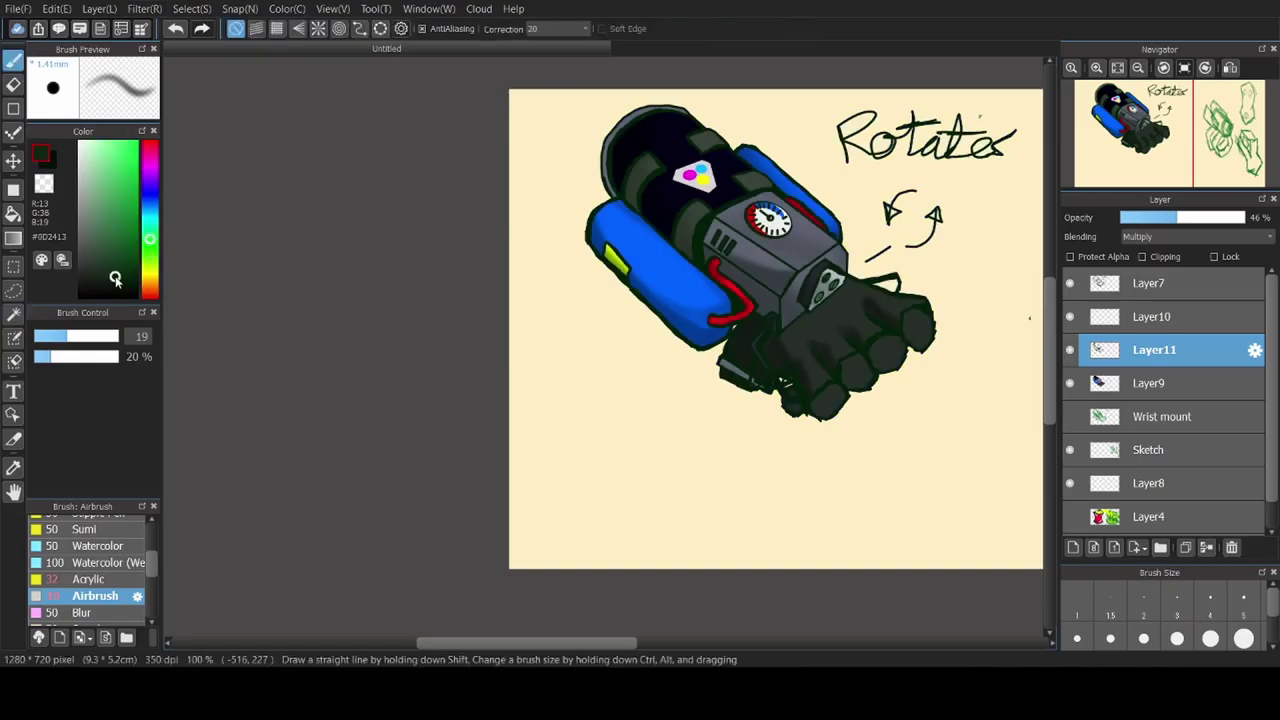
Add Layer12 with Add blending above Layer11 and airbrush pale green #AFE7BD highlights on the cylinder and side tubes
click(1150, 316)
click(1231, 547)
key(ctrl+shift+n)
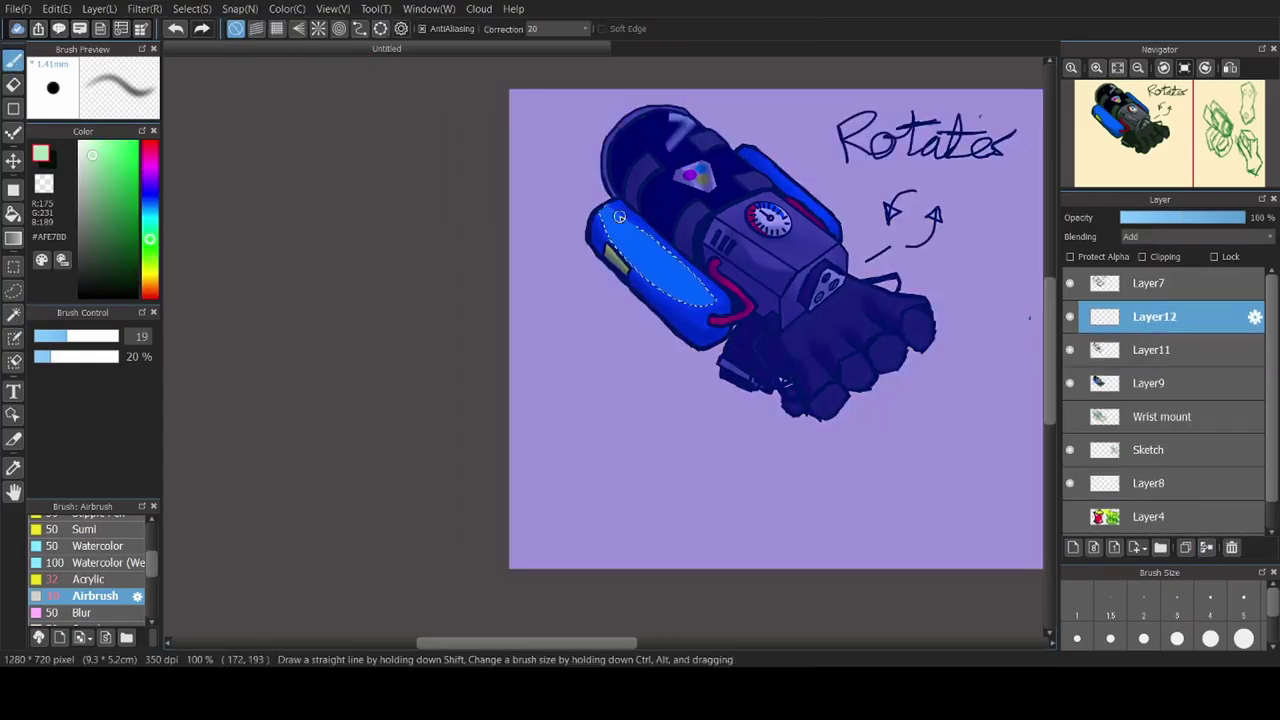
key(ctrl+plus)
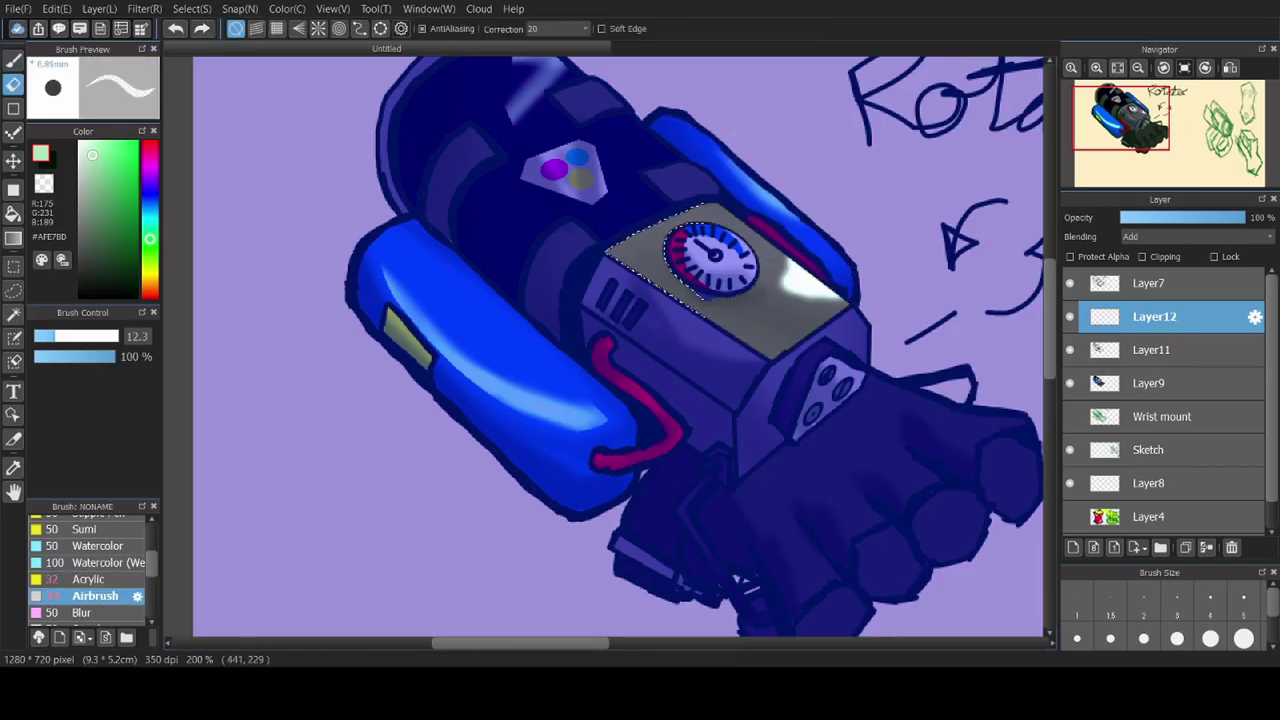
Soften the highlight on the housing's top face with the Eraser (Soft) brush at size 50
key(e)
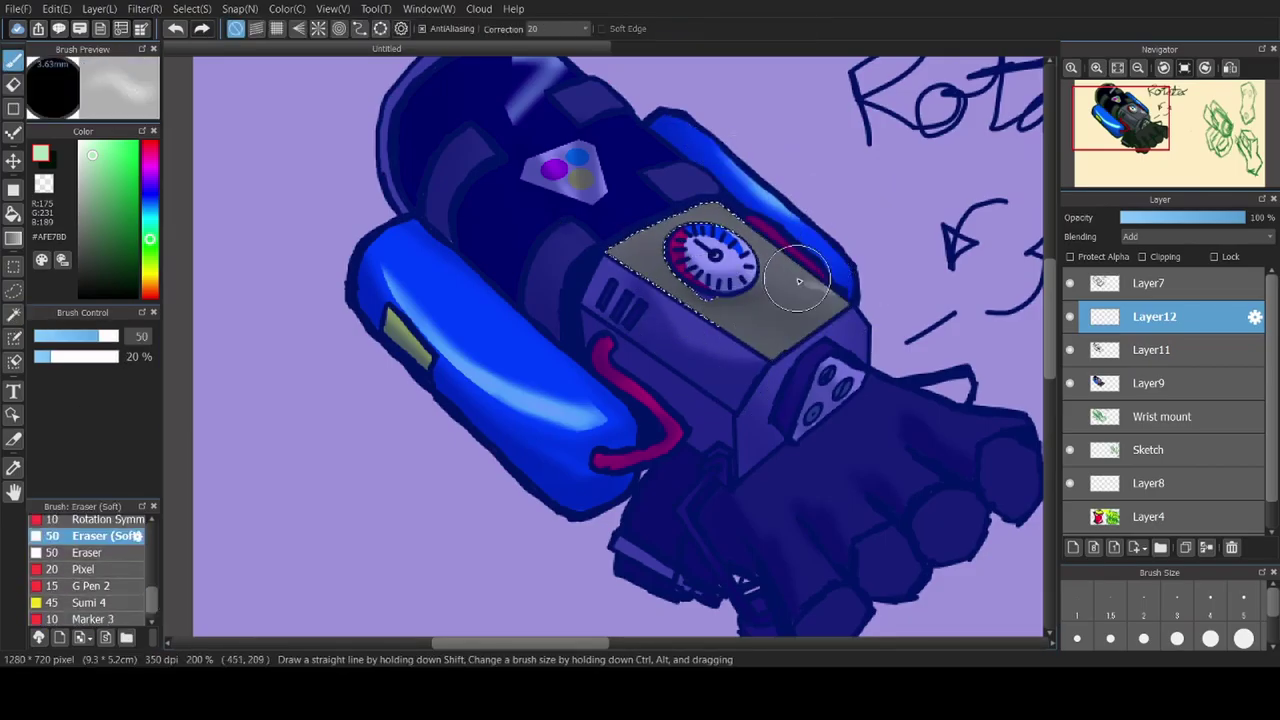
key(b)
scroll(599, 153, up, 2)
Select around the cylinder with the Magic Wand, airbrush a pale highlight along its far end and clear the selection
key(w)
click(599, 153)
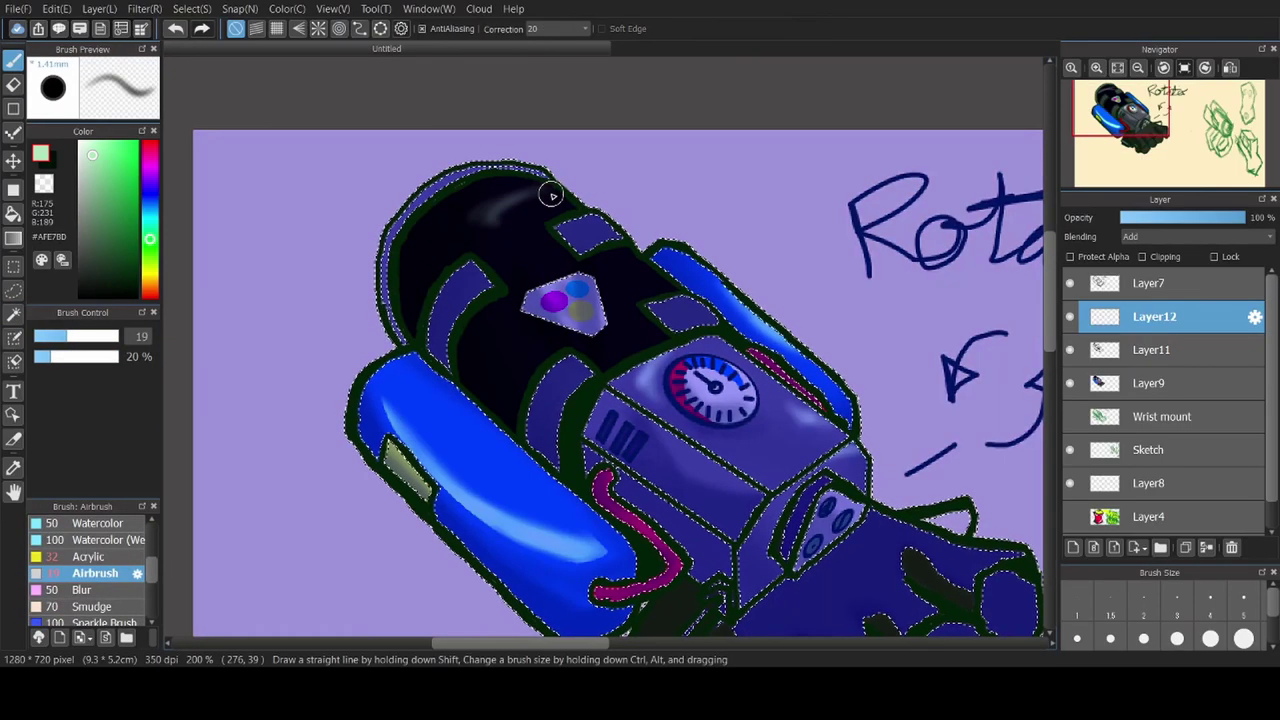
key(b)
drag(500, 214, 263, 320)
key(ctrl+d)
key(ctrl+minus)
key(w)
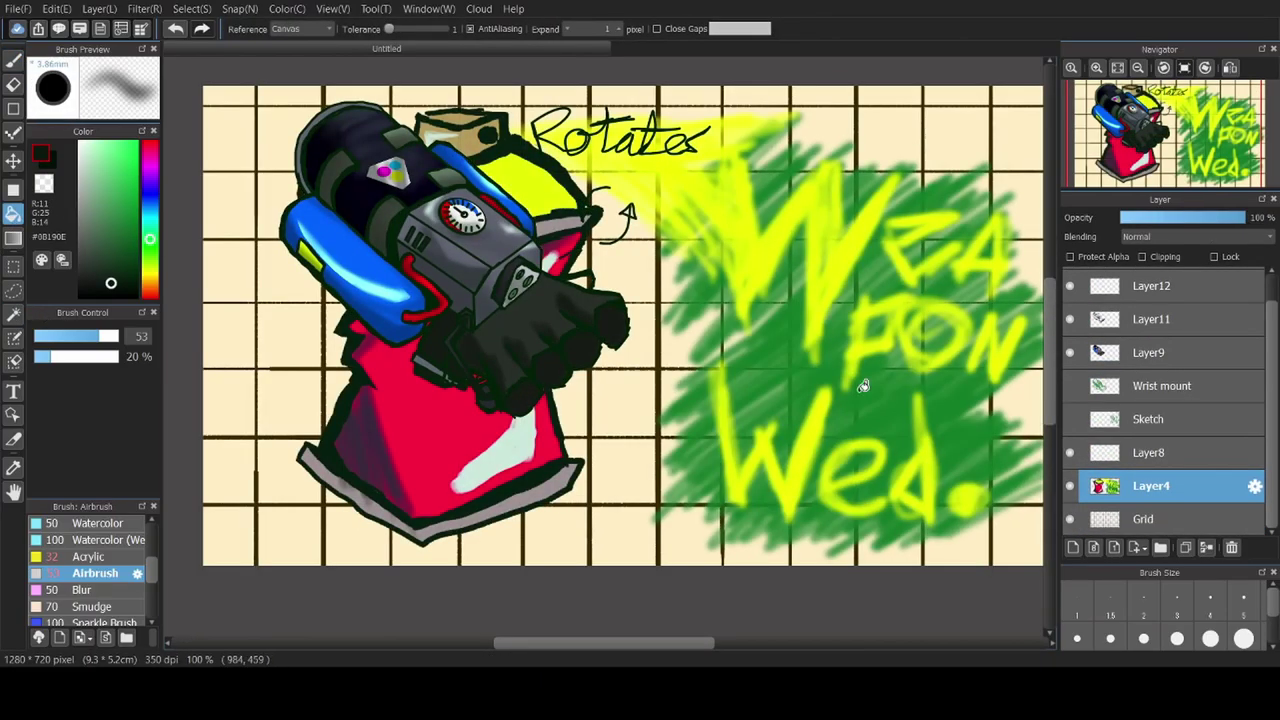
Erase the handwritten note above the wrist mount
key(e)
drag(705, 135, 540, 135)
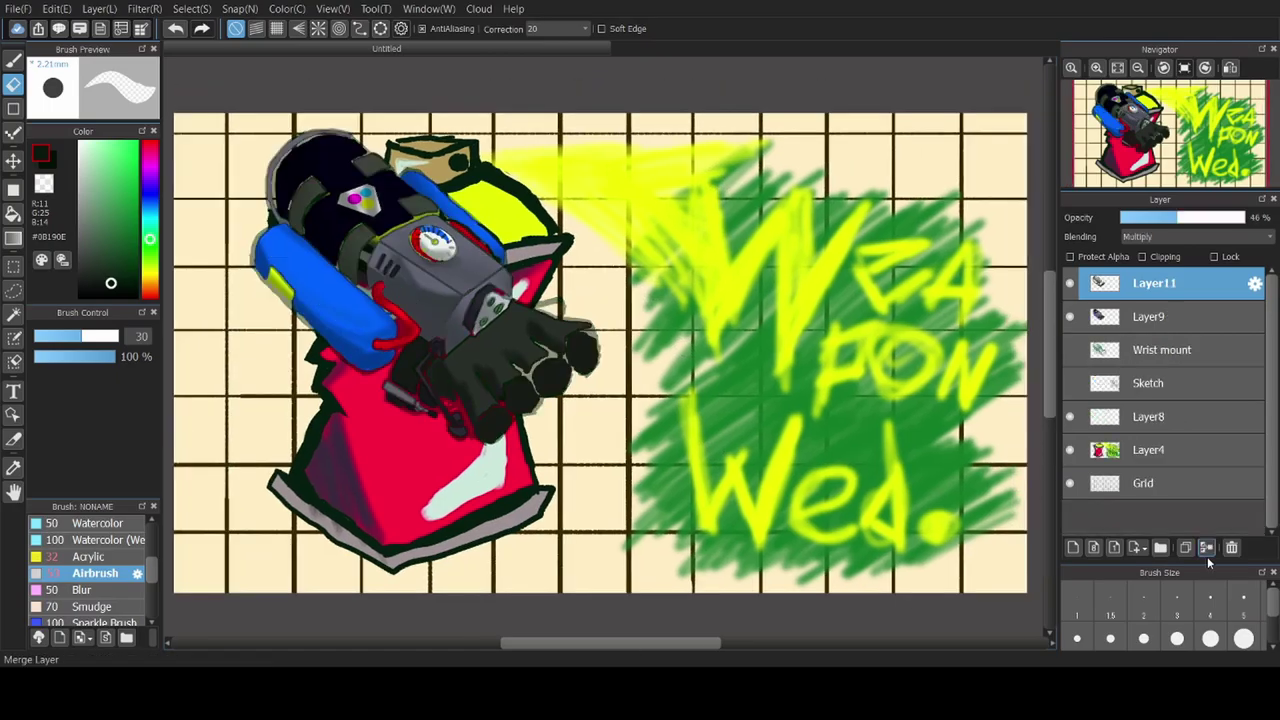
click(1150, 383)
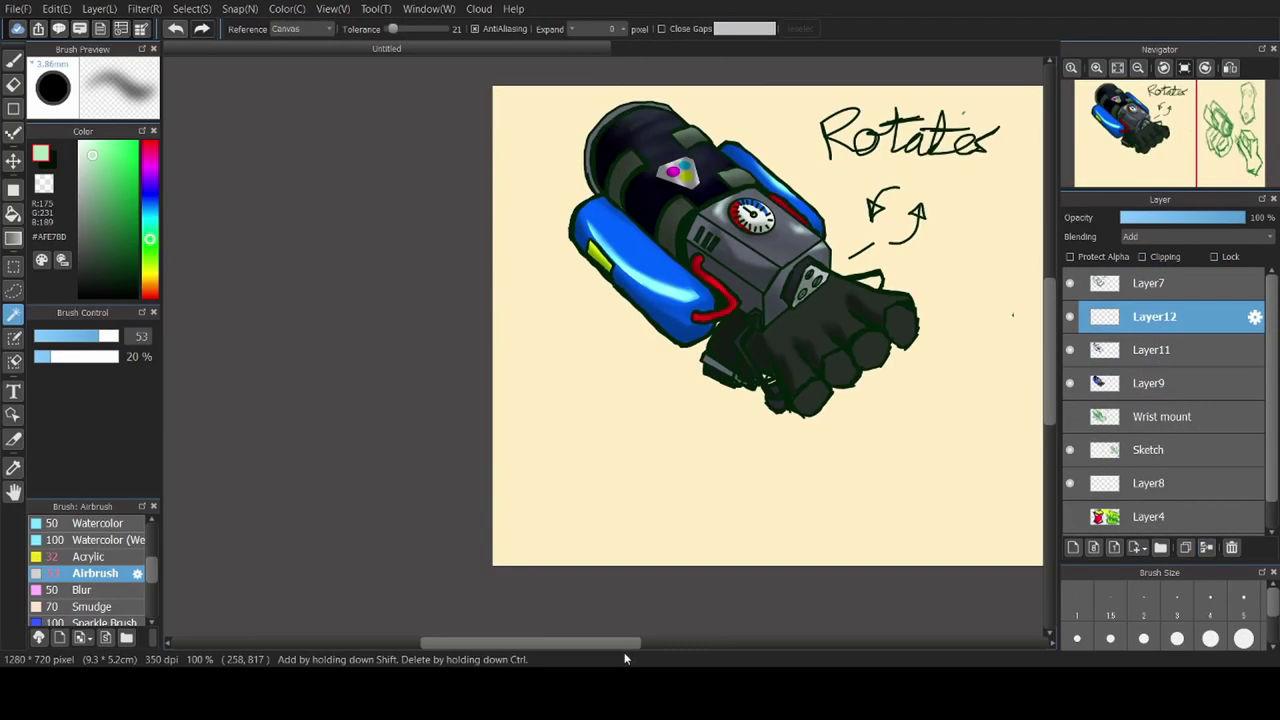
Bring the whole drawing into view and show Layer4 behind the wrist mount
drag(622, 640, 696, 642)
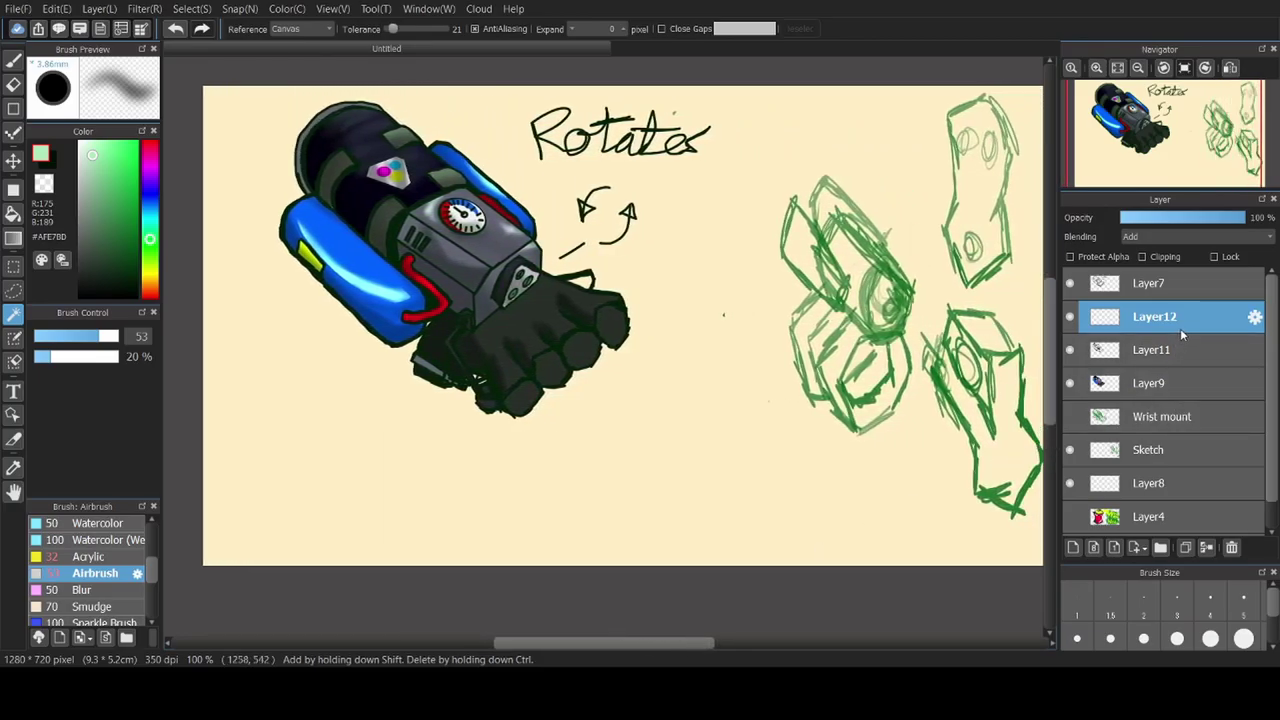
click(1070, 517)
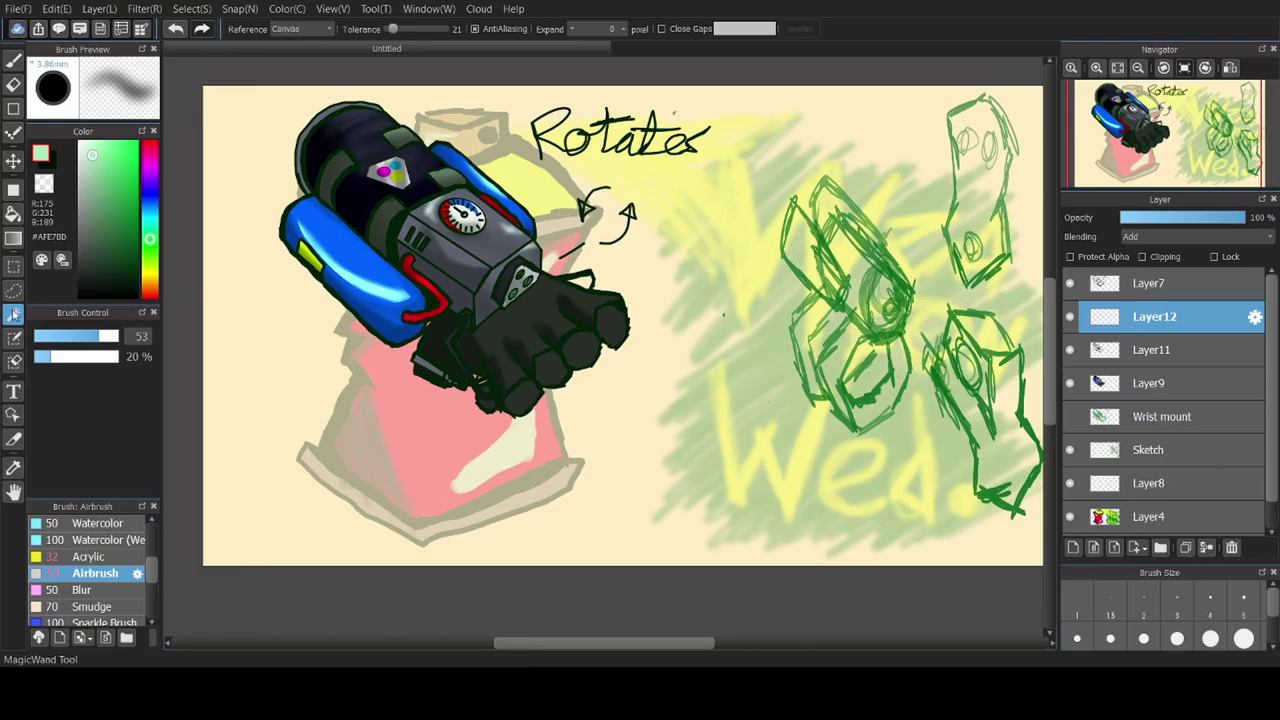
Bucket-fill the glove's four knuckles with dark green #0B190E on Layer11
click(1140, 350)
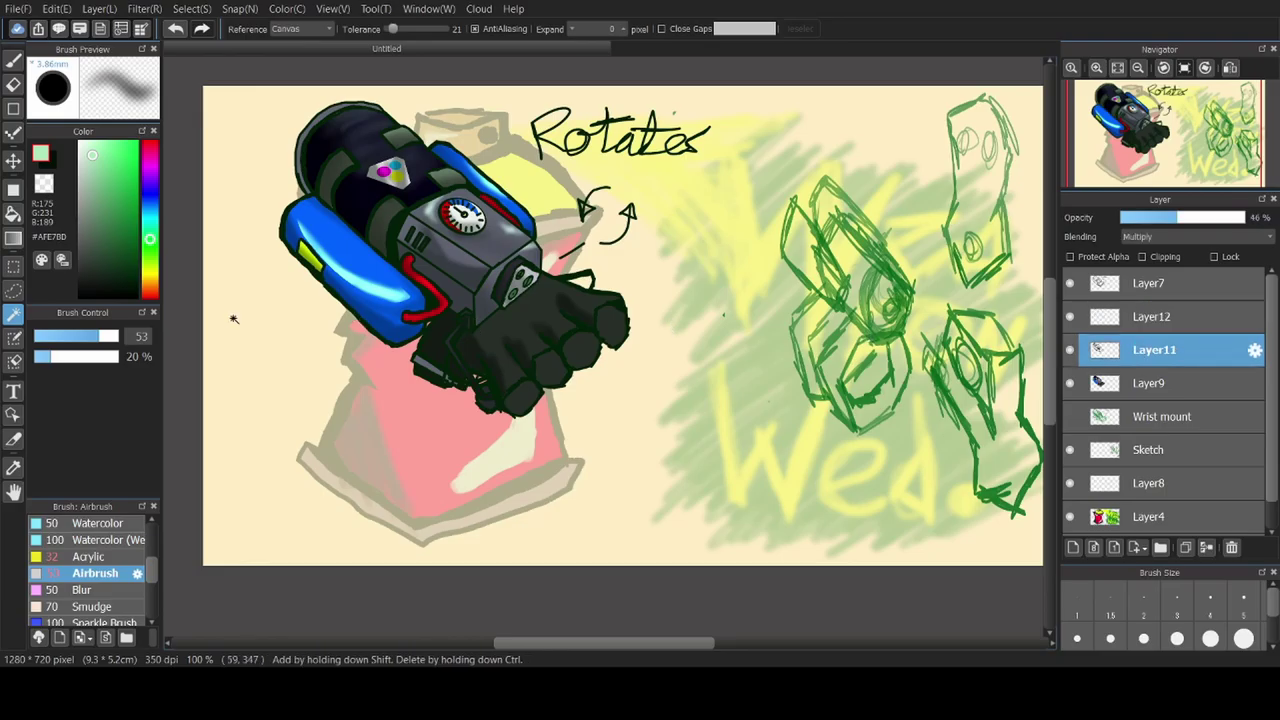
click(110, 283)
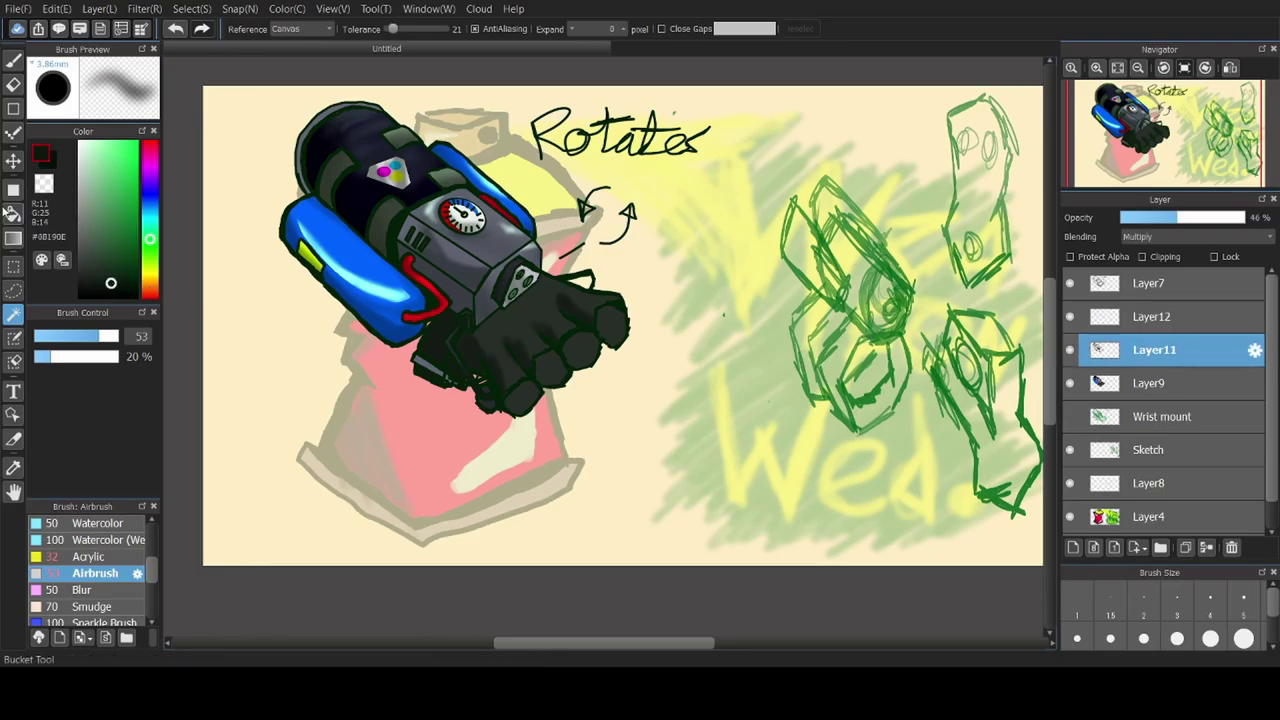
click(13, 214)
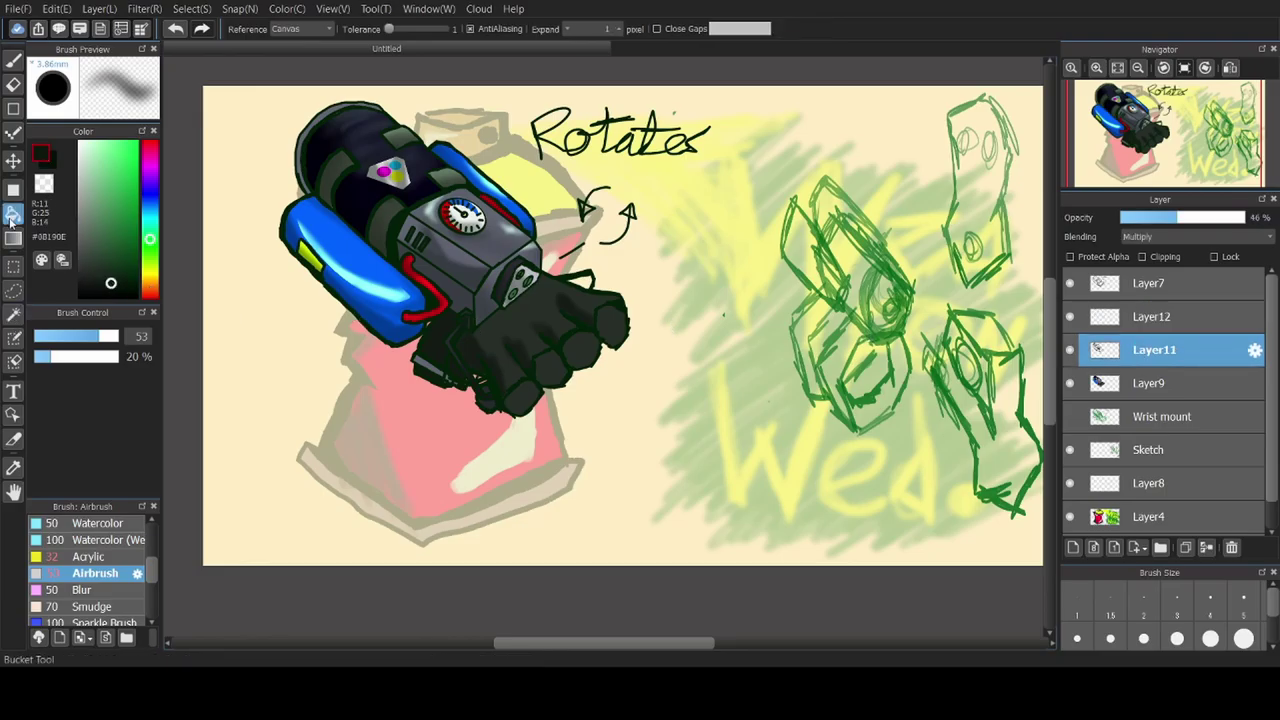
click(607, 327)
click(577, 354)
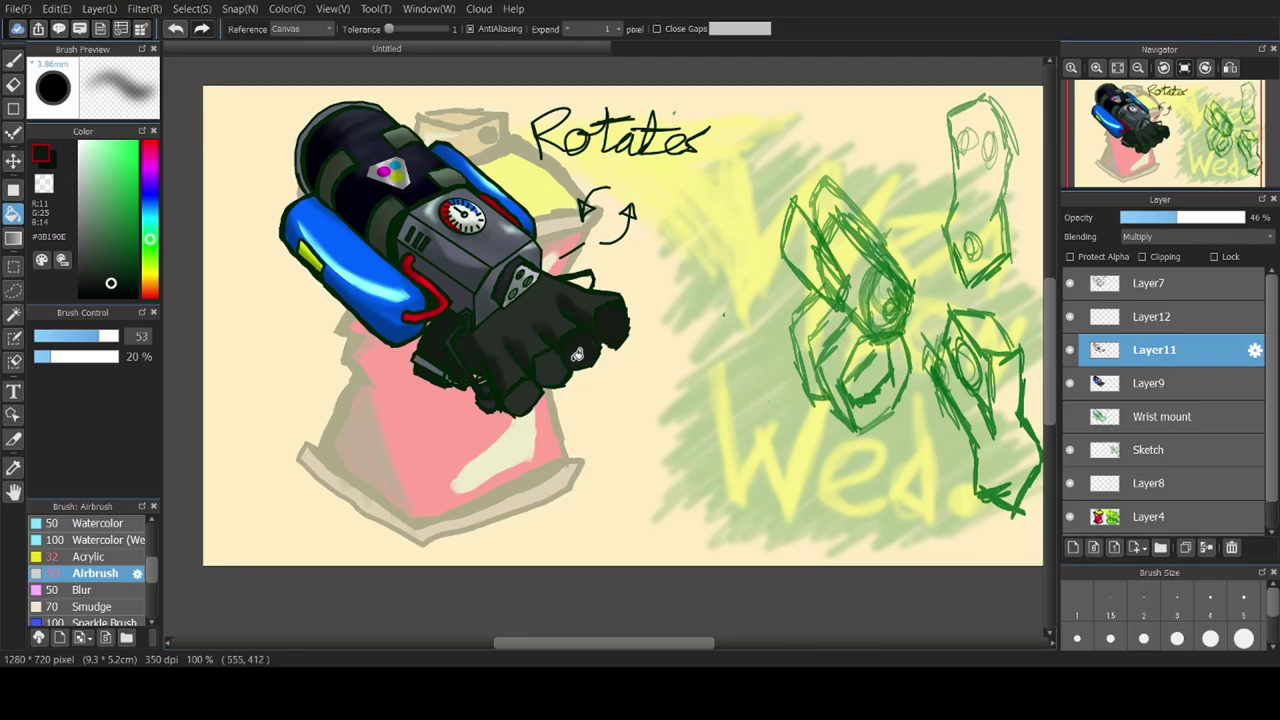
click(555, 366)
click(526, 397)
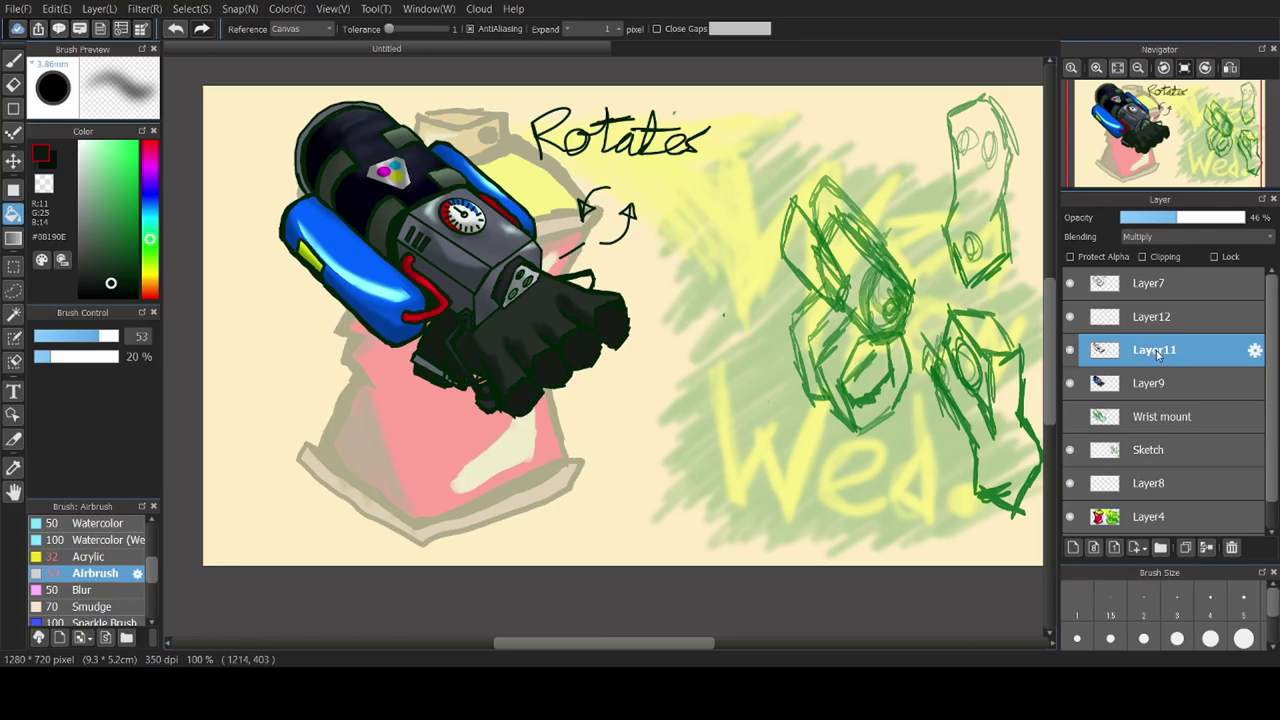
Toggle the Wrist mount and Sketch layers to compare them with the artwork, leaving both hidden
click(1071, 421)
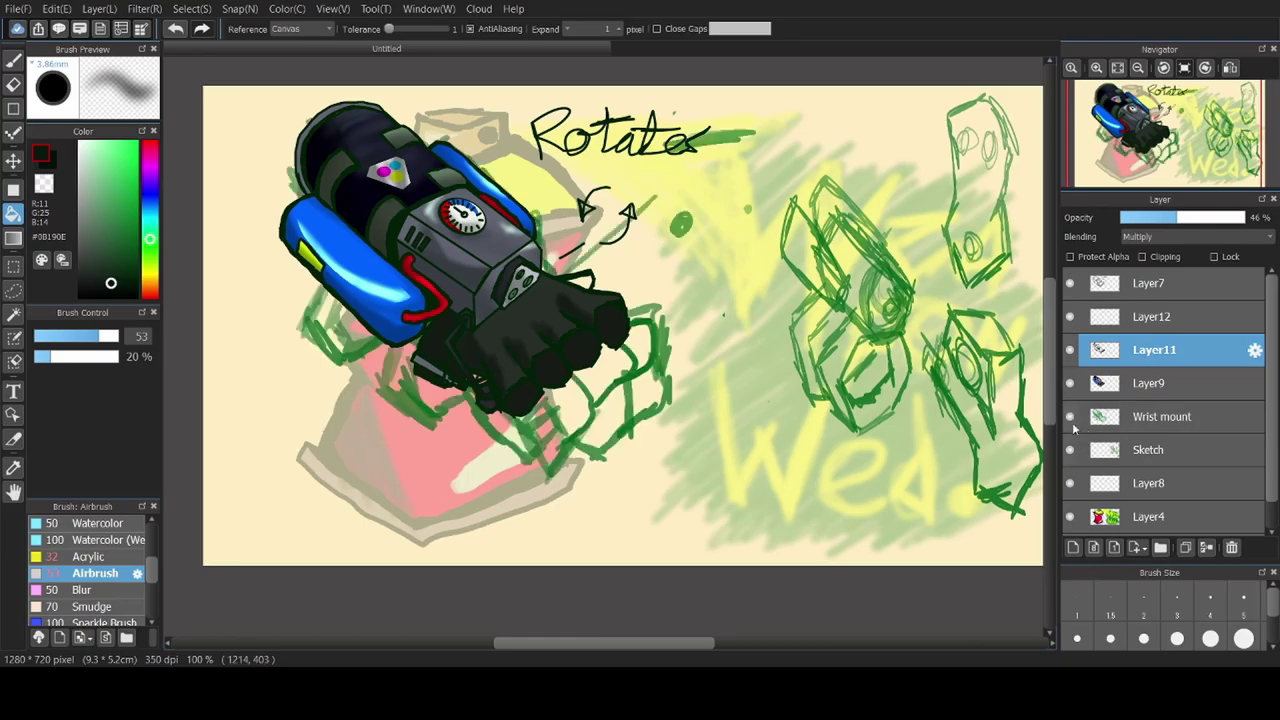
click(1071, 456)
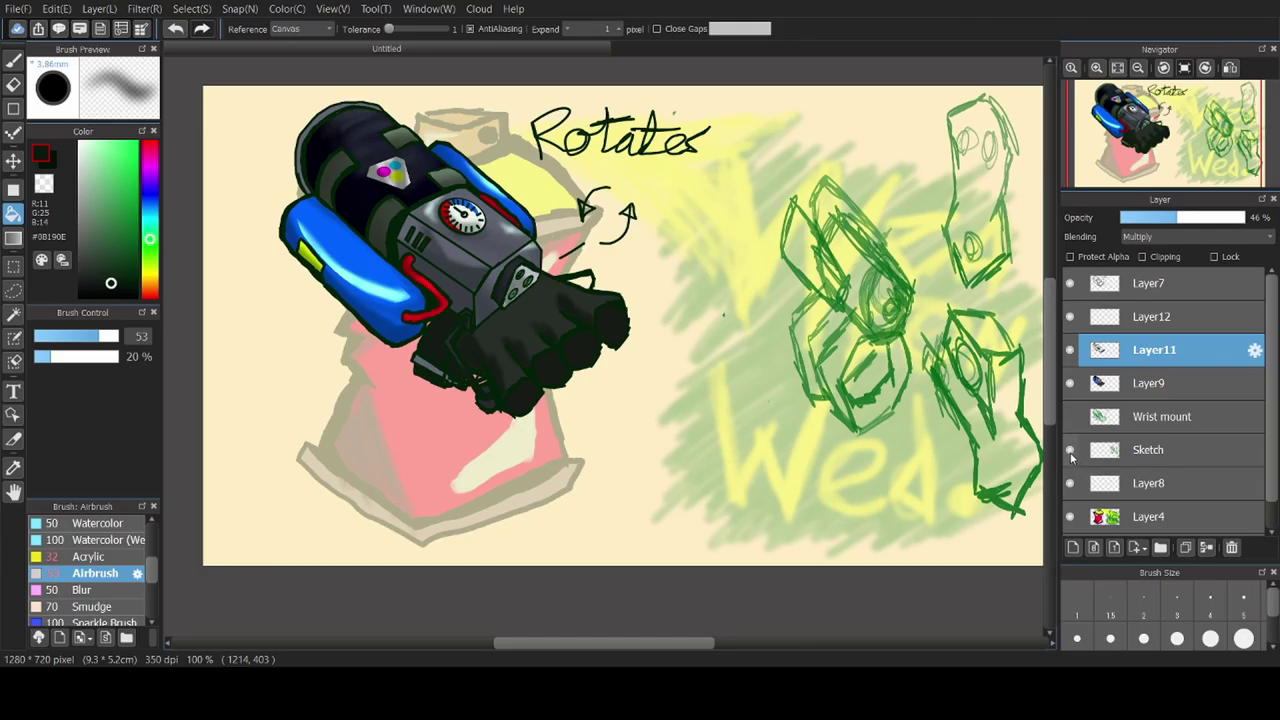
click(1071, 452)
click(1071, 452)
click(1071, 452)
click(1071, 452)
Raise Layer4 to full opacity and show the Grid layer
click(1140, 527)
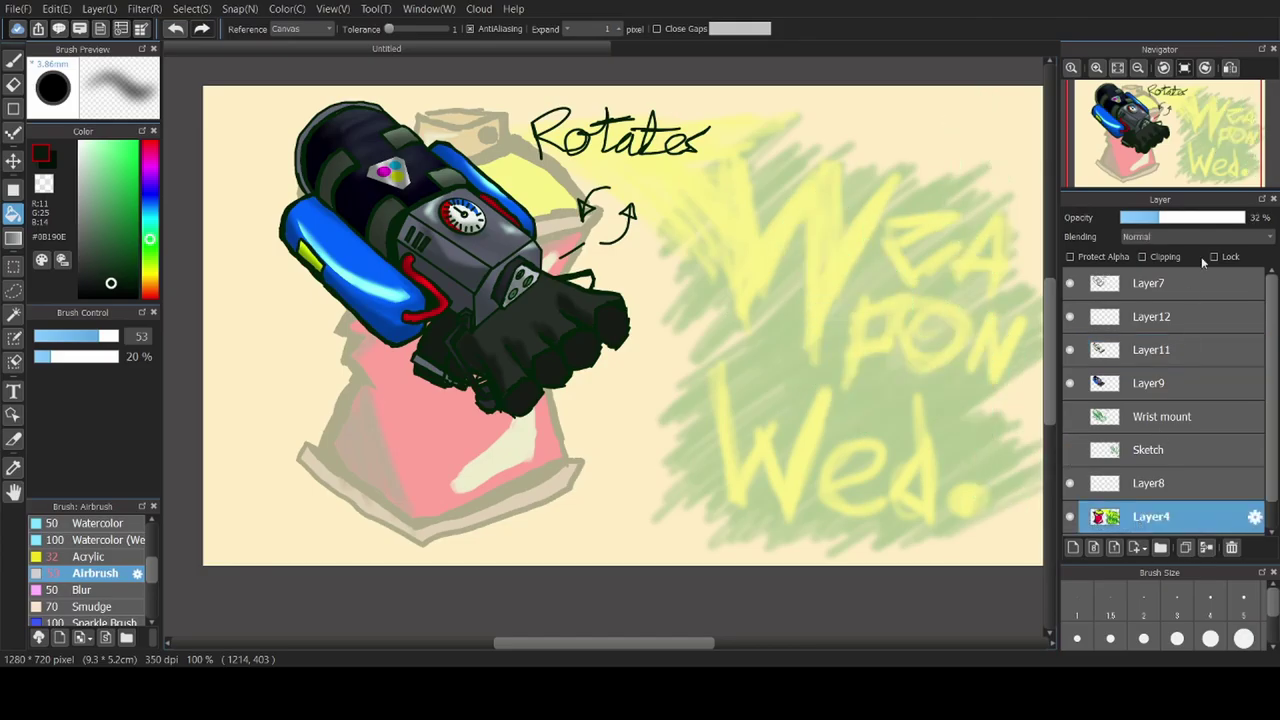
click(1211, 219)
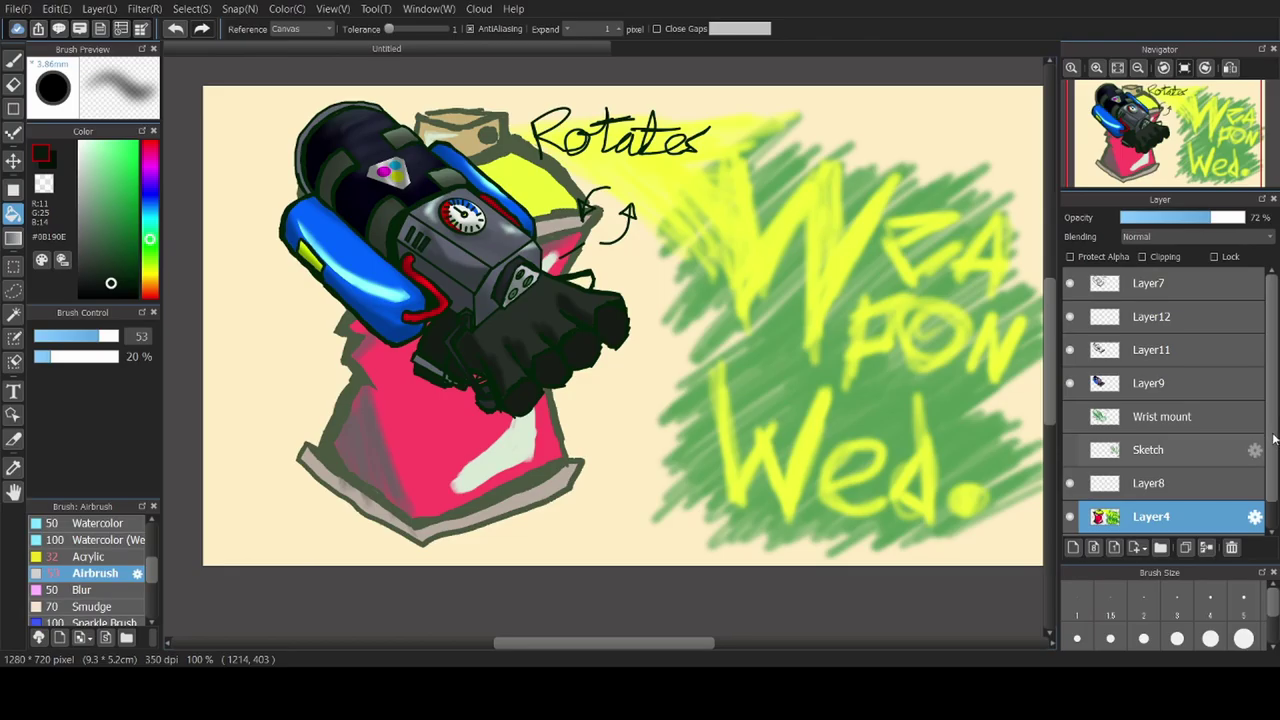
scroll(1272, 445, down, 1)
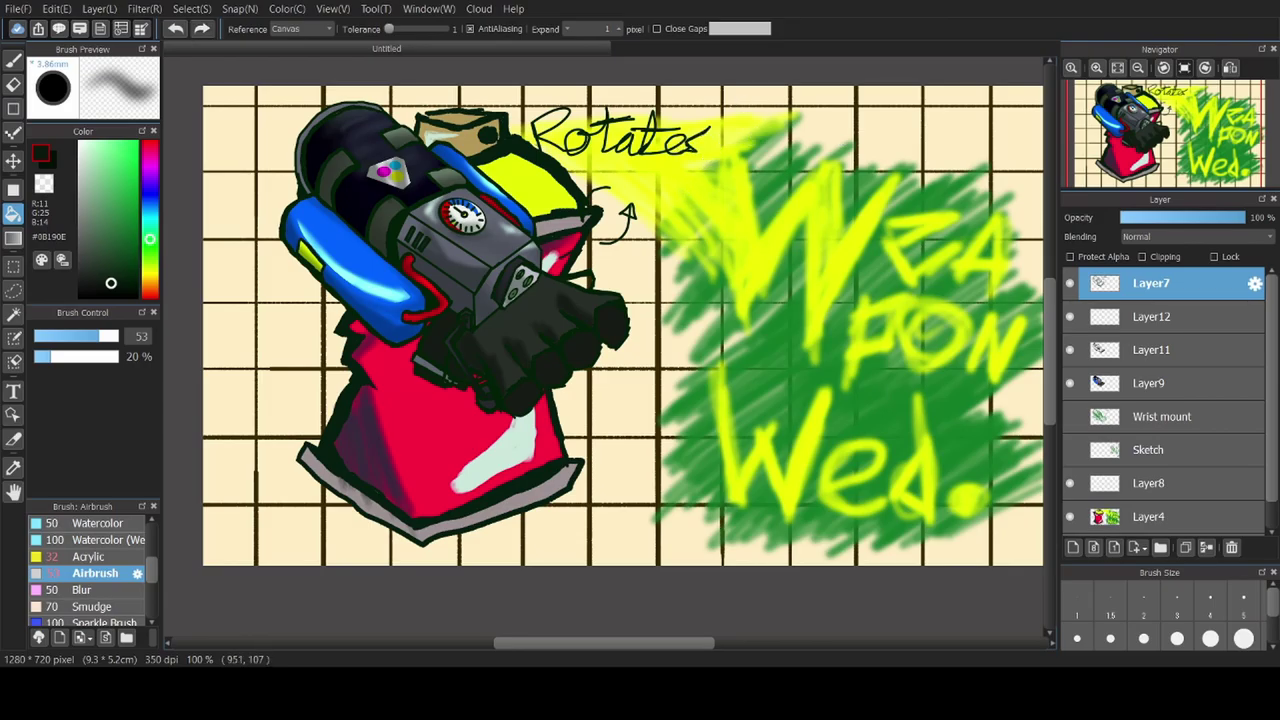
Erase the rotation arrows and the handwritten note from Layer7, enlarging the eraser from 10 to 30
click(14, 85)
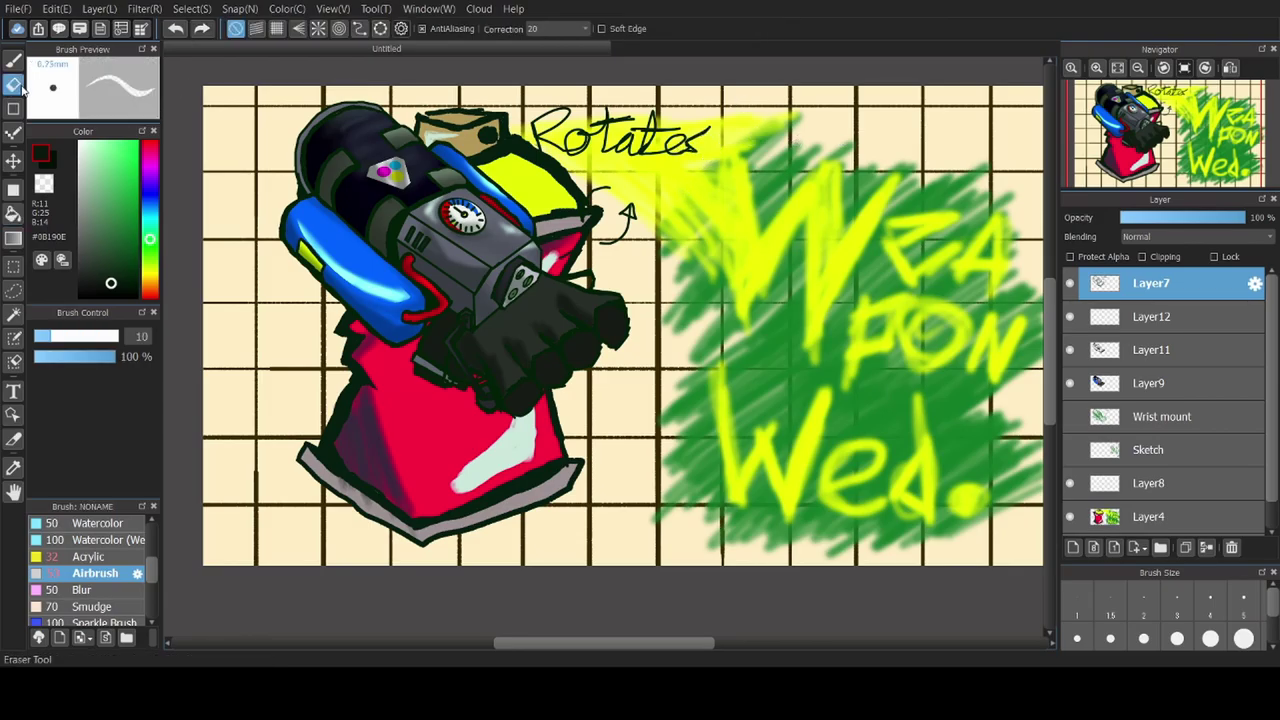
mouse_move(637, 219)
mouse_down()
mouse_move(622, 256)
mouse_move(632, 212)
mouse_up()
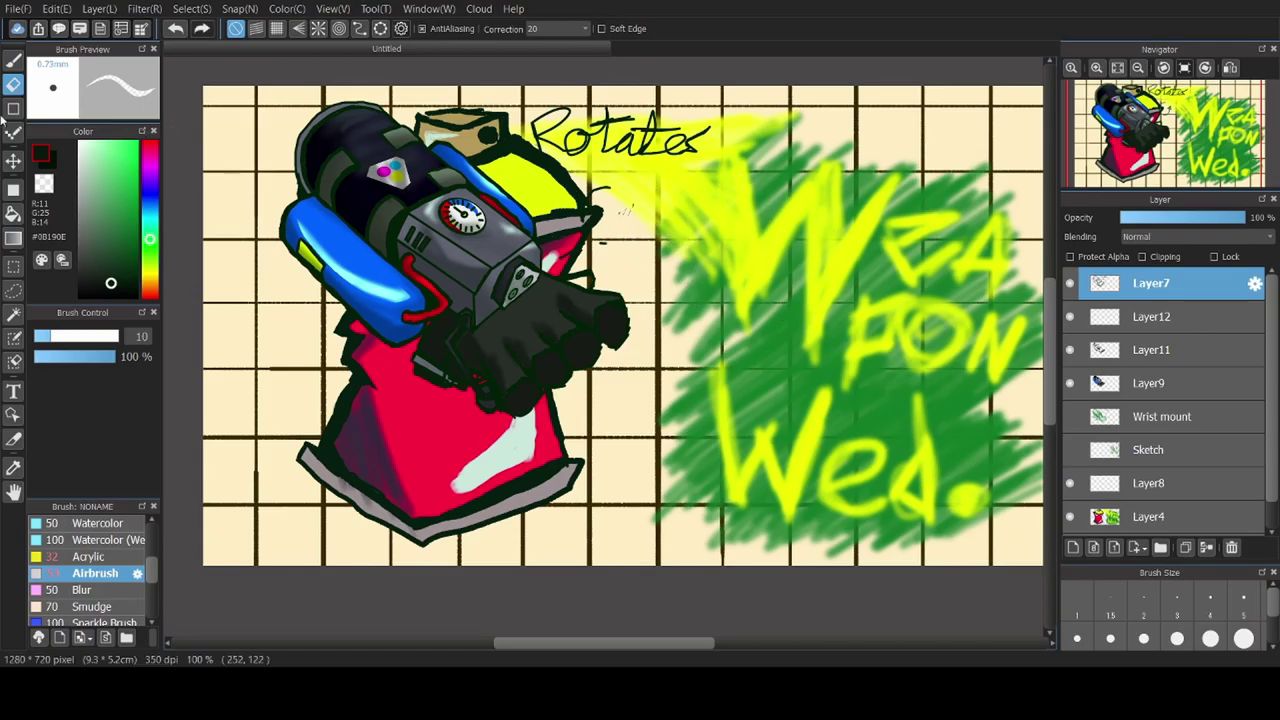
click(83, 337)
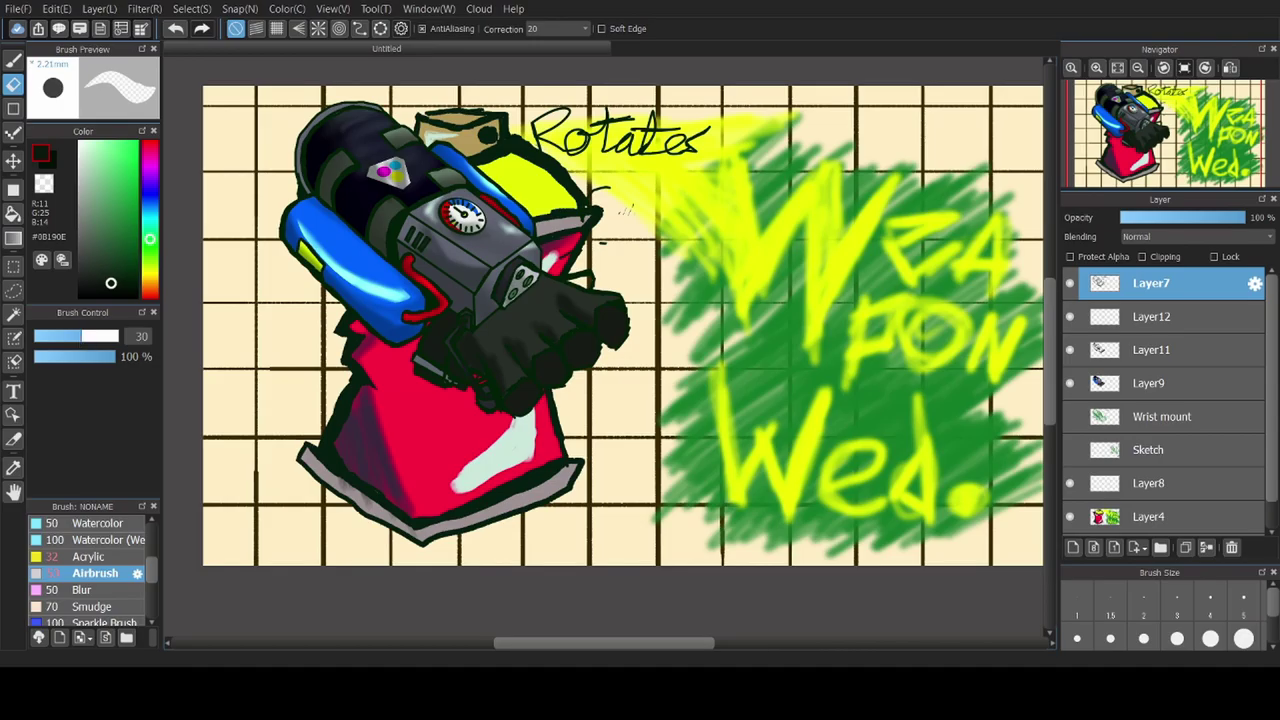
mouse_move(719, 173)
mouse_down()
mouse_move(678, 139)
mouse_move(704, 131)
mouse_move(646, 180)
mouse_move(620, 174)
mouse_move(597, 193)
mouse_move(594, 243)
mouse_up()
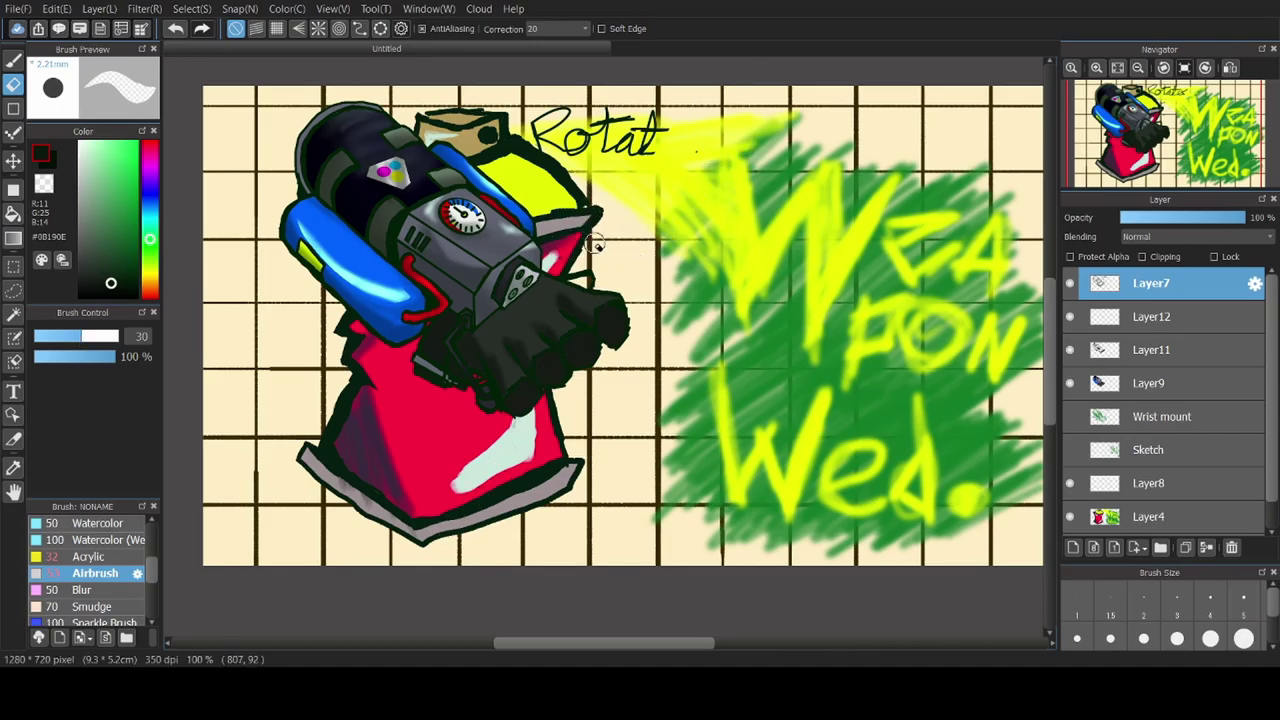
drag(644, 139, 709, 94)
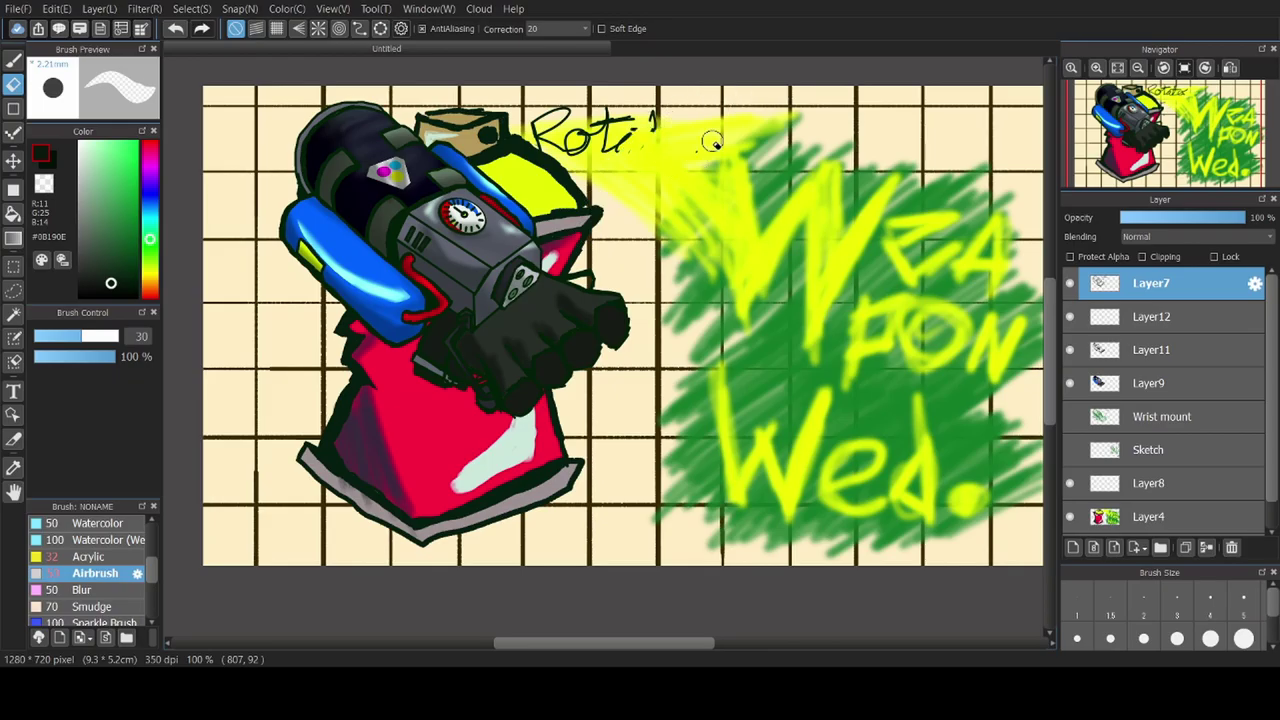
mouse_move(704, 145)
mouse_down()
mouse_move(652, 128)
mouse_move(614, 150)
mouse_move(627, 170)
mouse_move(592, 152)
mouse_move(577, 182)
mouse_move(570, 110)
mouse_move(512, 146)
mouse_up()
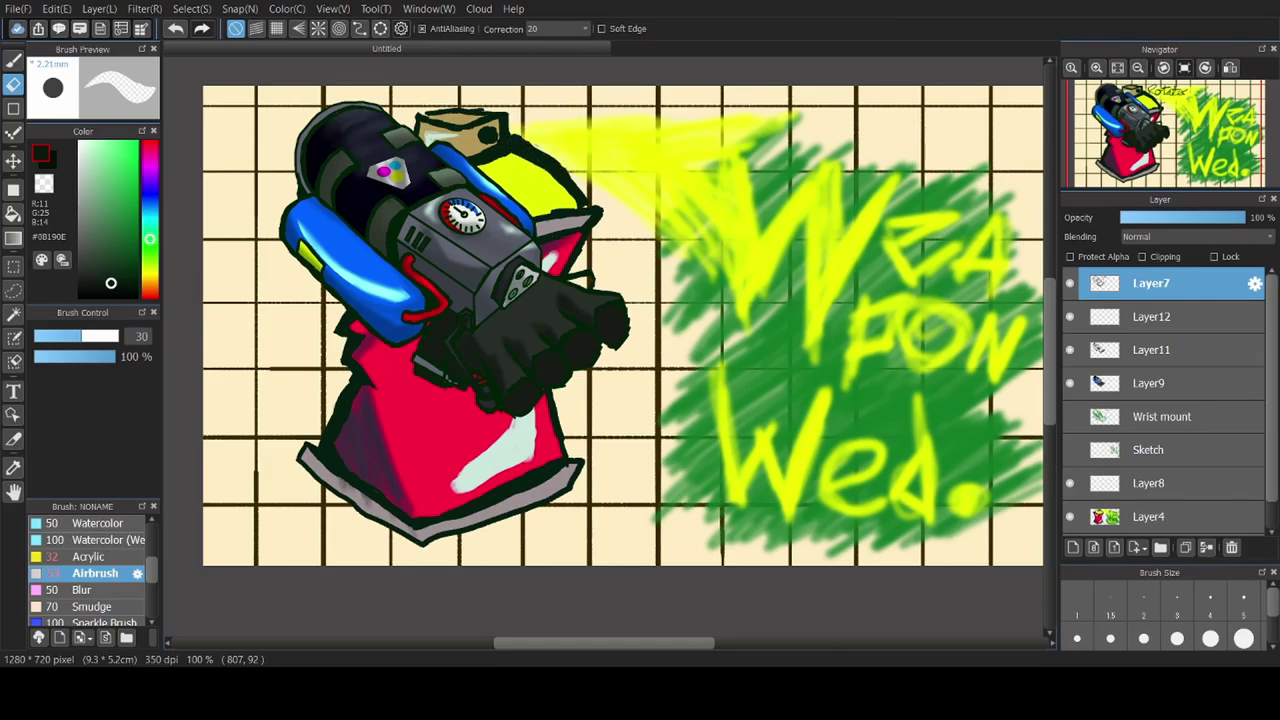